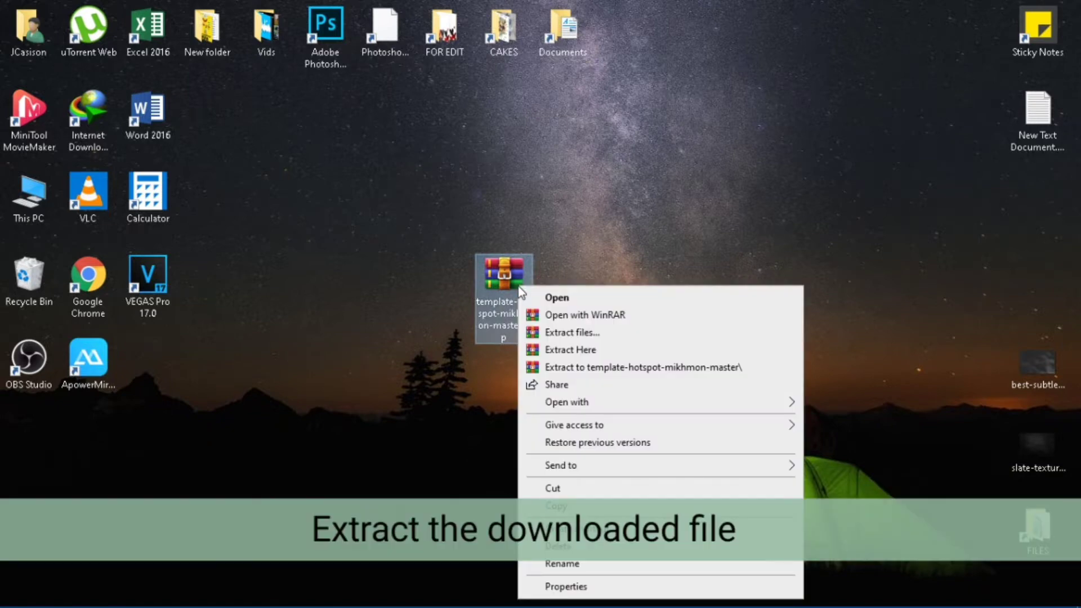
# Unzip template-hotspot-mikhmon-master onto the desktop, browse into its hotspot4 folder, and bring up Chrome.
pyautogui.click(591, 352)
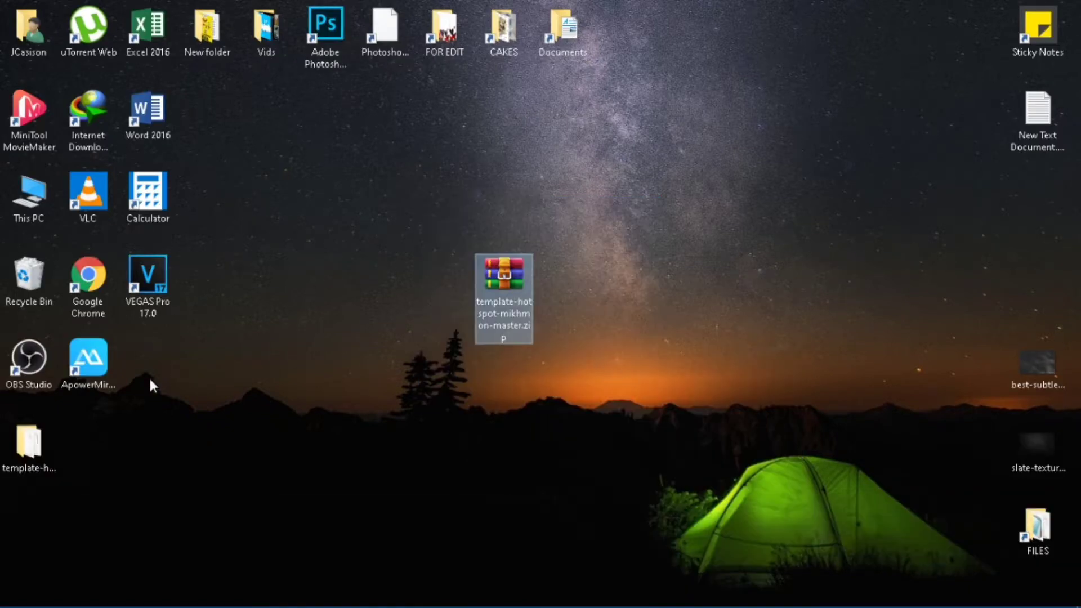
pyautogui.moveTo(34, 442); pyautogui.dragTo(583, 295)
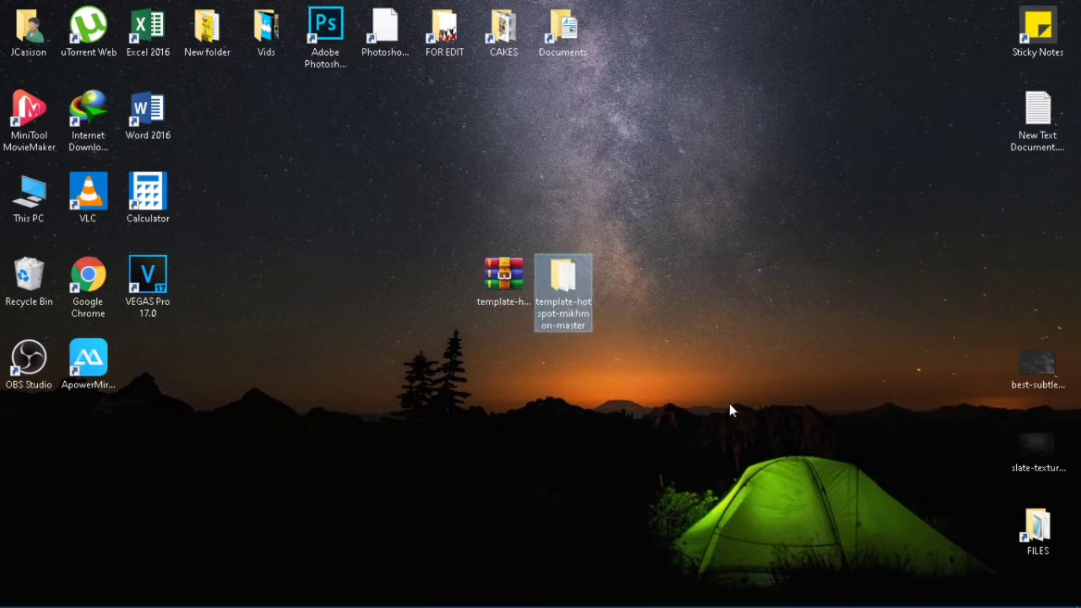
pyautogui.doubleClick(565, 315)
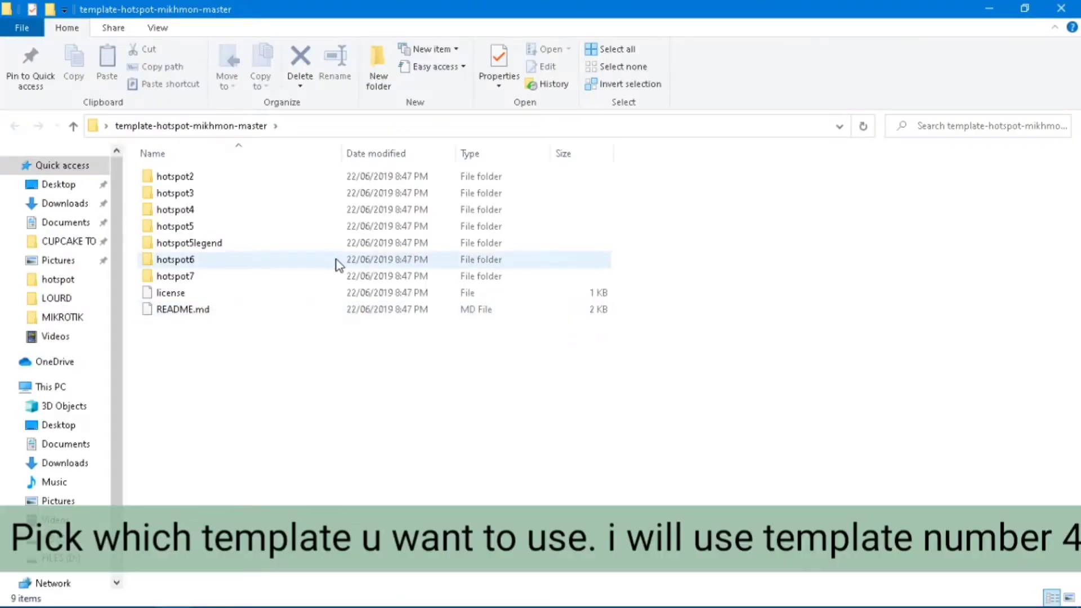
pyautogui.doubleClick(244, 215)
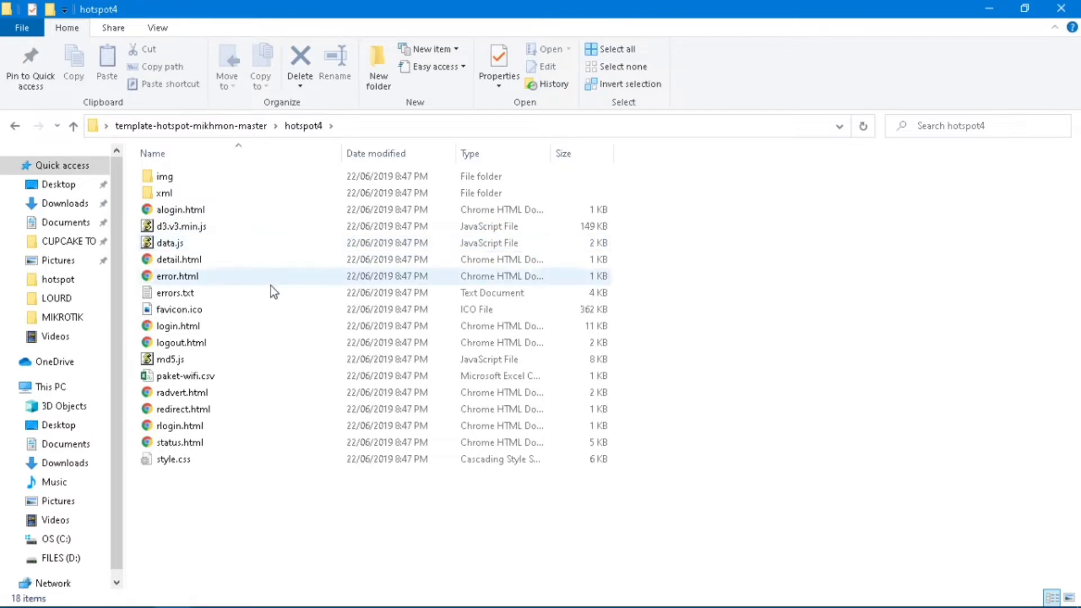
pyautogui.click(131, 594)
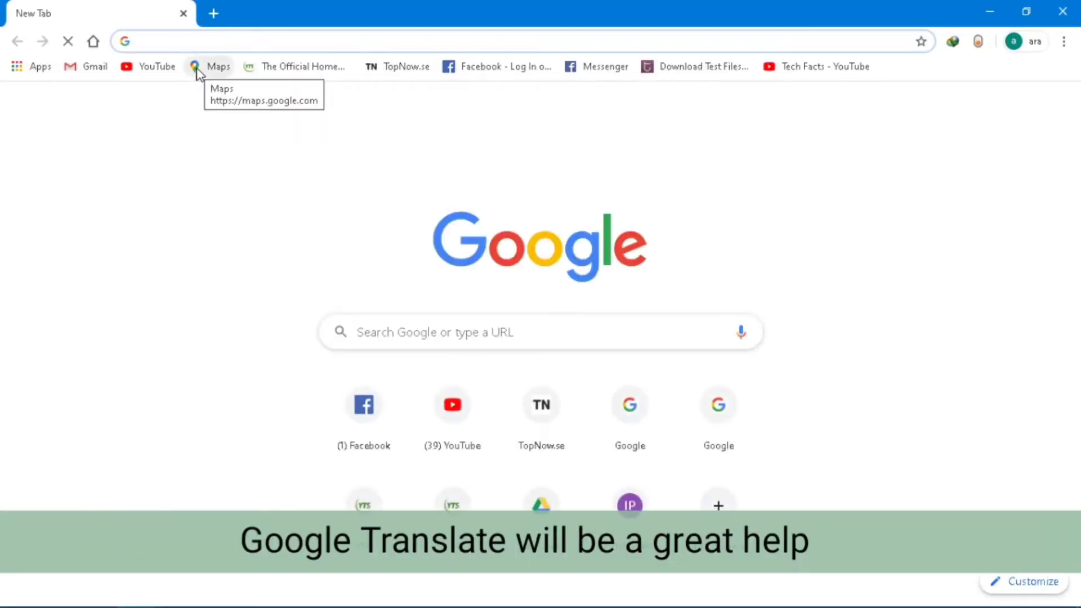
# Search for Google Translate and set its source language to Indonesian, then return to hotspot4.
pyautogui.write('google translate')
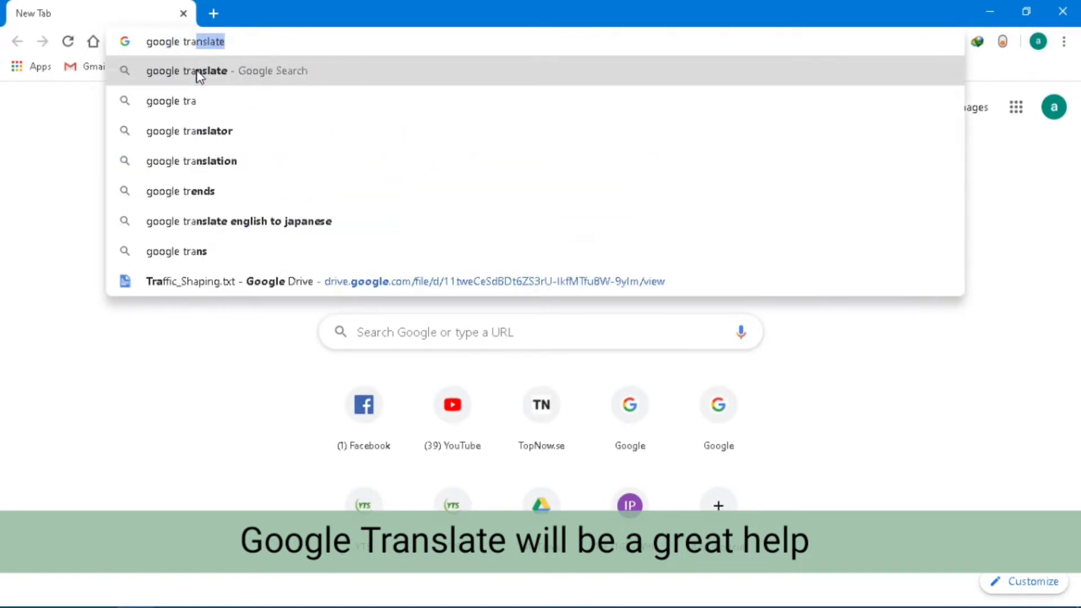
pyautogui.press('Return')
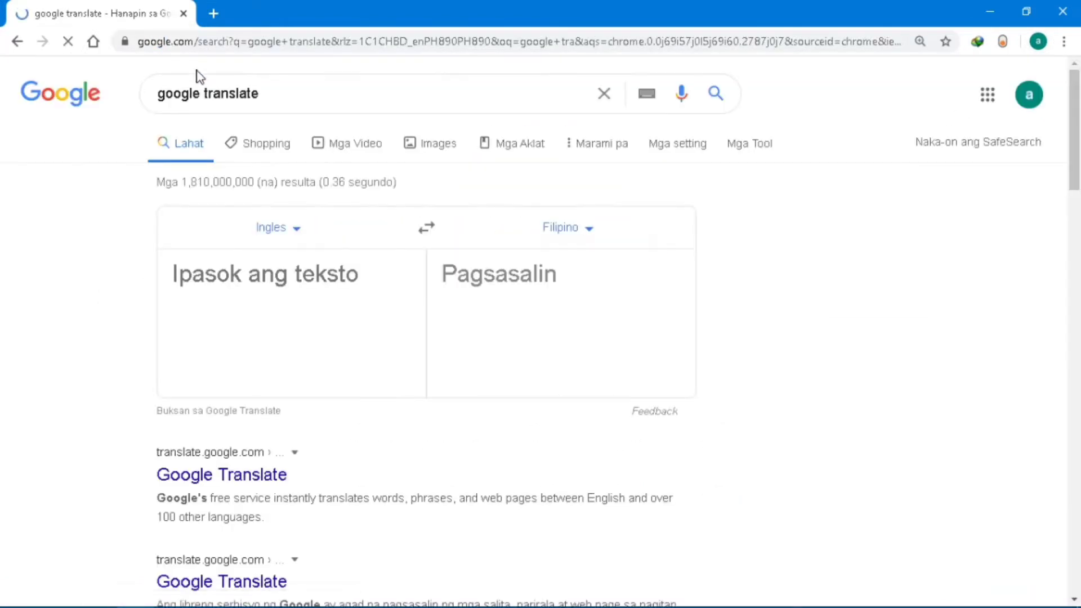
pyautogui.click(279, 230)
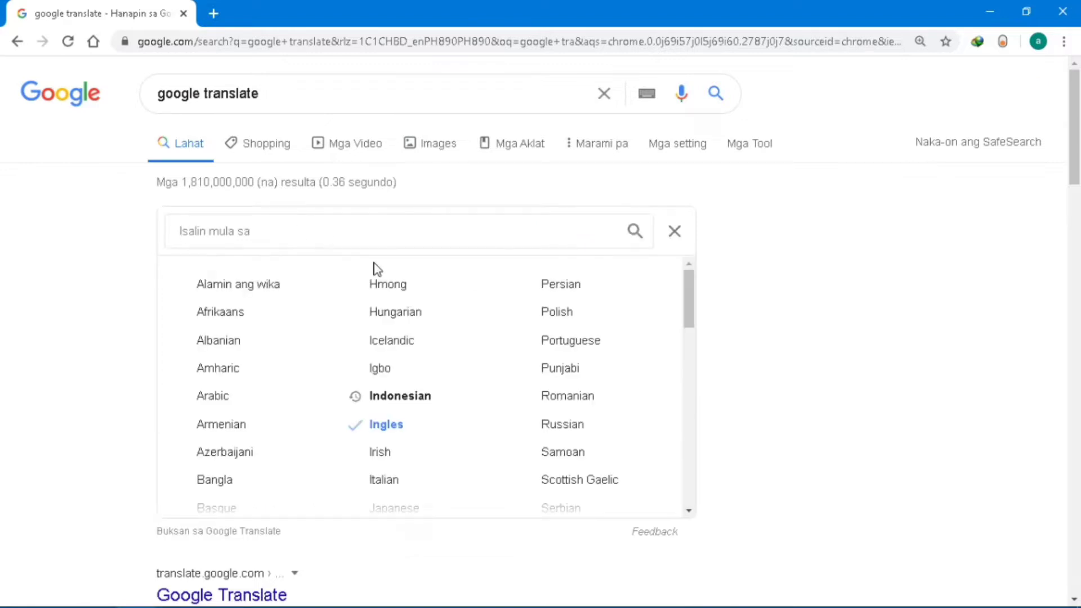
pyautogui.click(416, 397)
pyautogui.hotkey('alt', 'Tab')
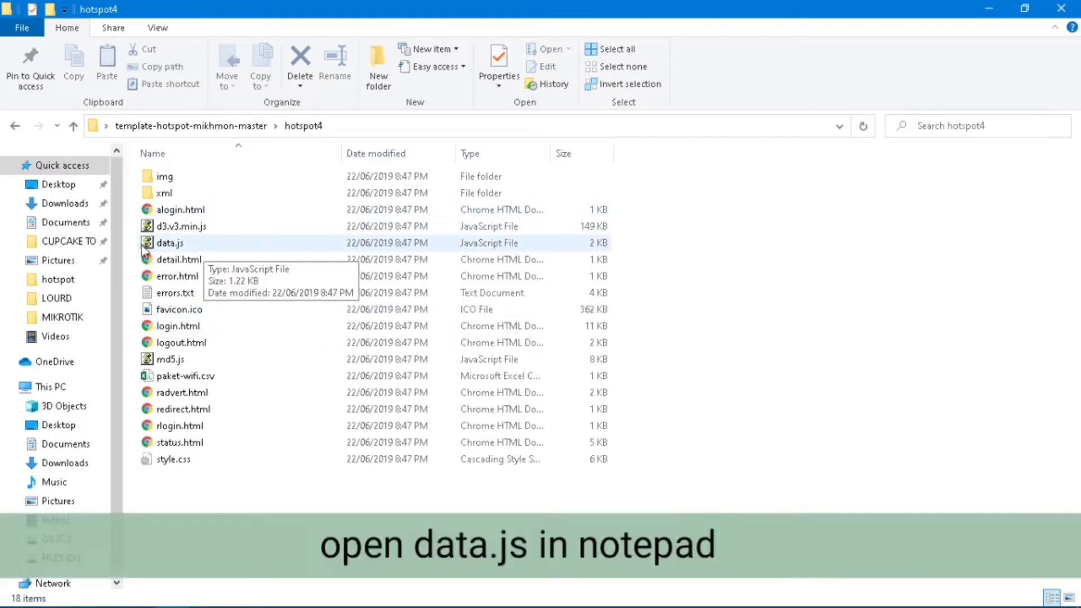
# Open hotspot4's data.js in Notepad and copy the field name 'nama' for translation.
pyautogui.rightClick(165, 243)
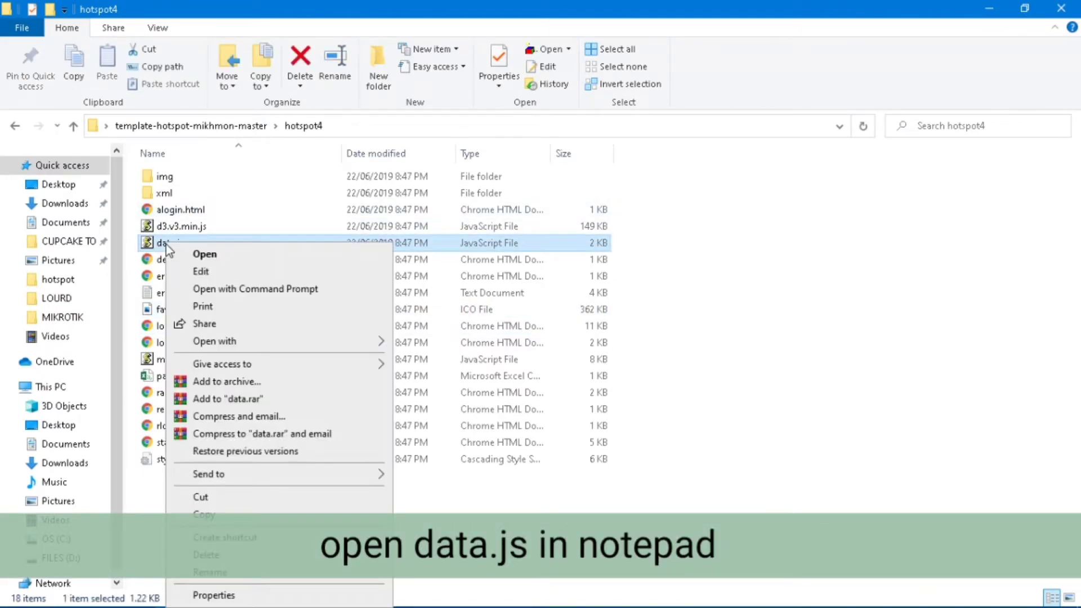
pyautogui.moveTo(214, 342)
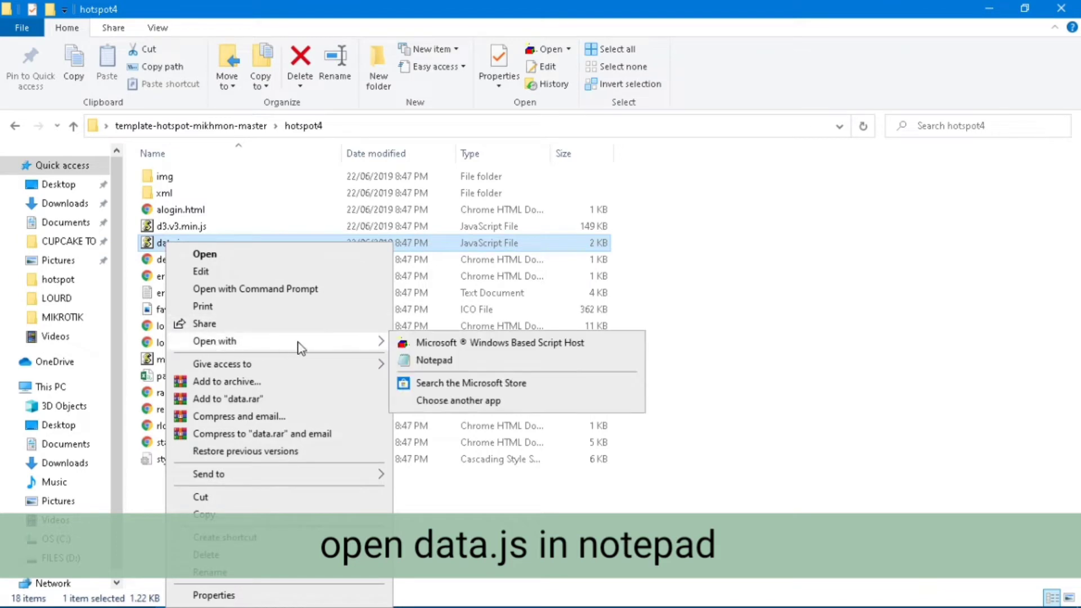
pyautogui.click(464, 360)
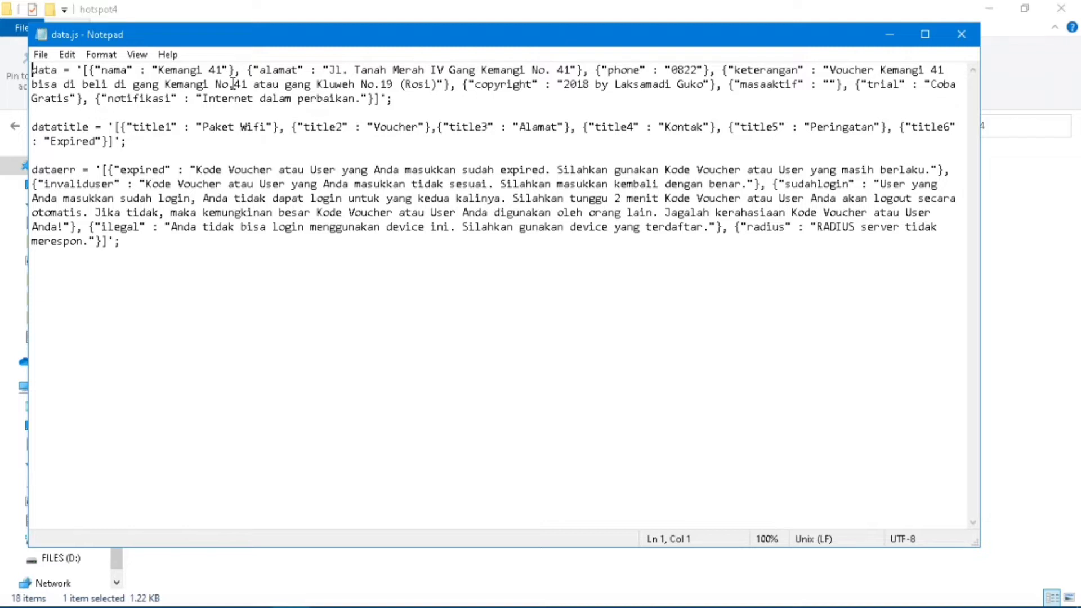
pyautogui.click(107, 69)
pyautogui.moveTo(103, 70); pyautogui.dragTo(129, 70)
pyautogui.hotkey('ctrl', 'c')
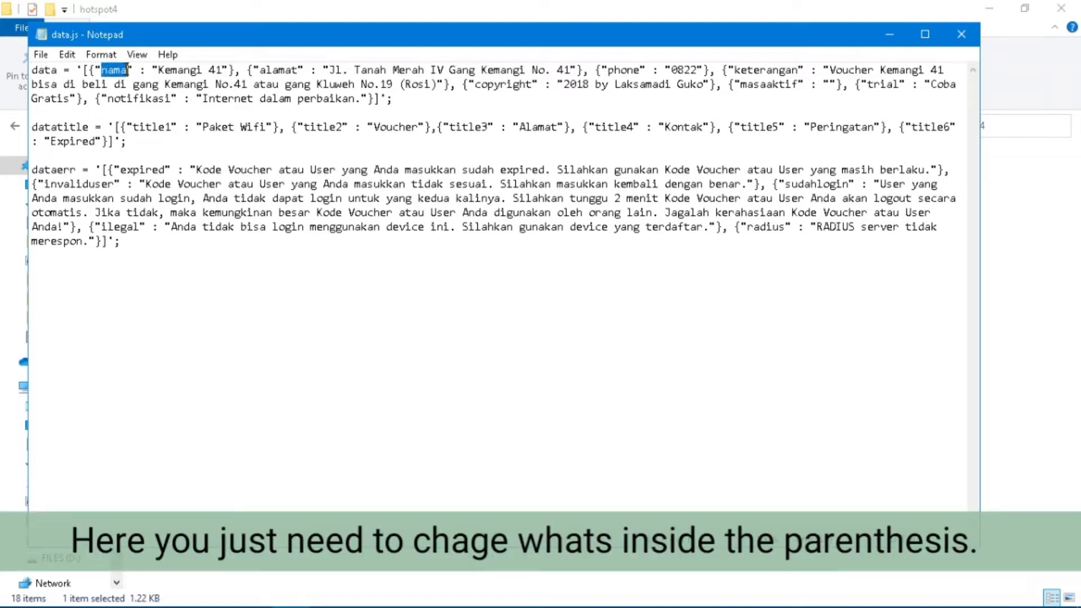
pyautogui.hotkey('alt', 'Tab')
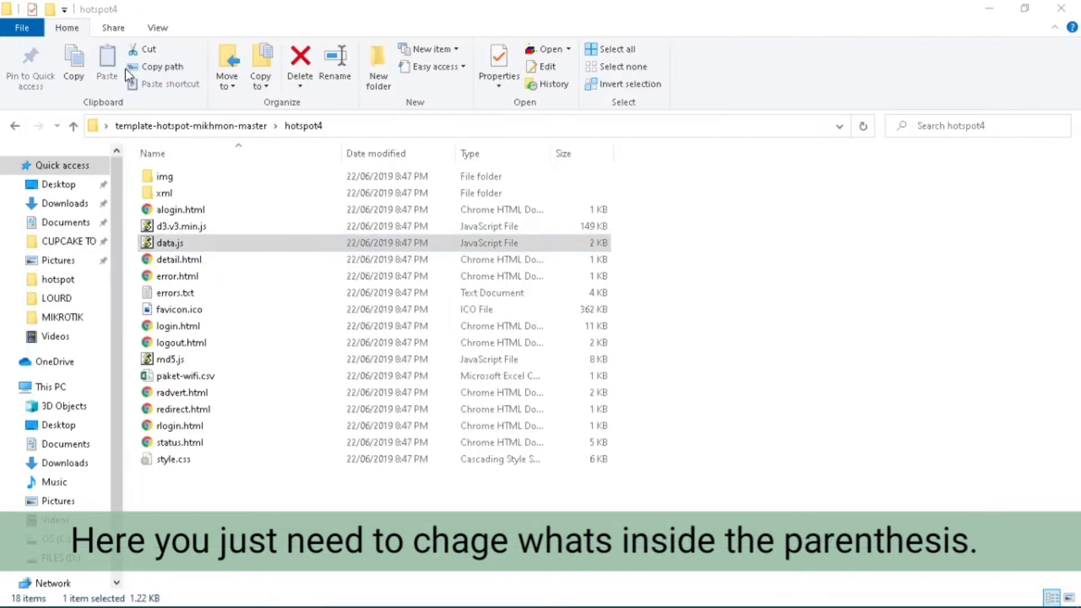
pyautogui.hotkey('alt', 'Tab')
pyautogui.press('Tab')
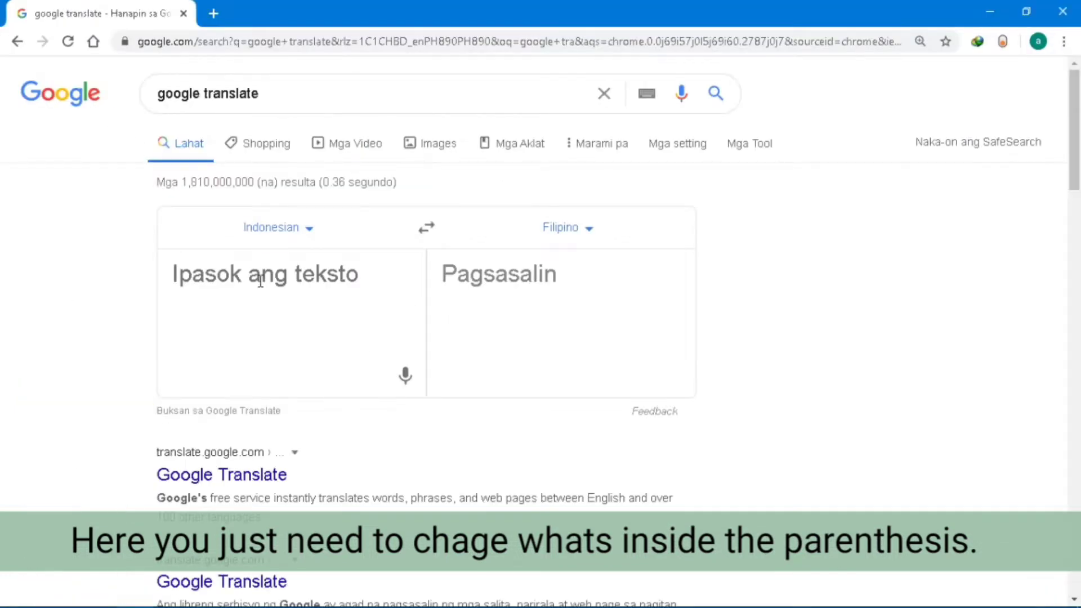
# Translate the pasted 'nama' from Indonesian to English, giving 'name'.
pyautogui.click(259, 277)
pyautogui.hotkey('ctrl', 'v')
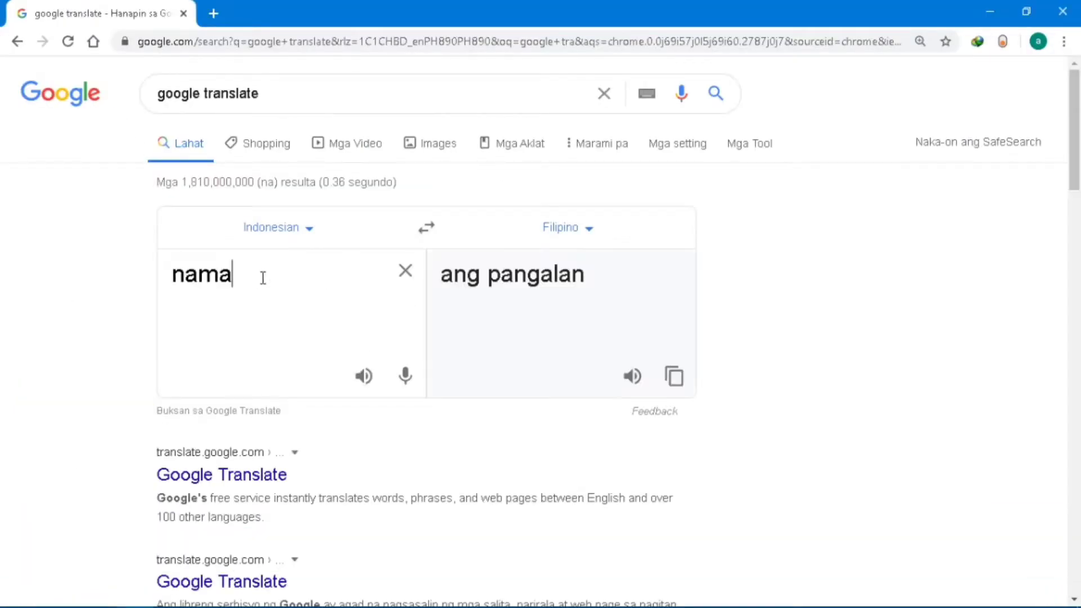
pyautogui.click(579, 232)
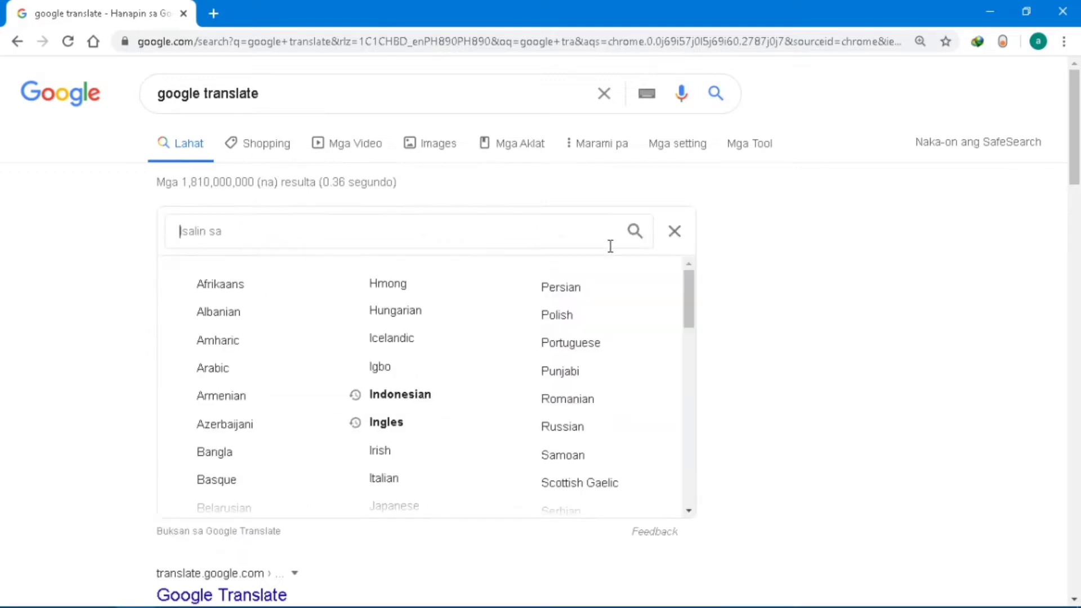
pyautogui.click(457, 423)
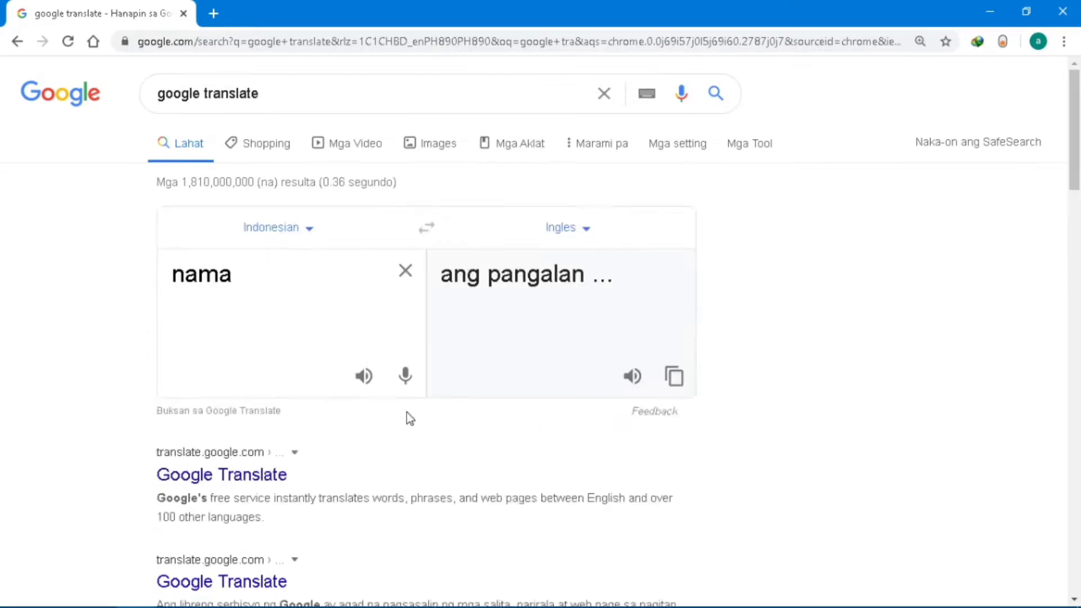
pyautogui.hotkey('alt', 'Tab')
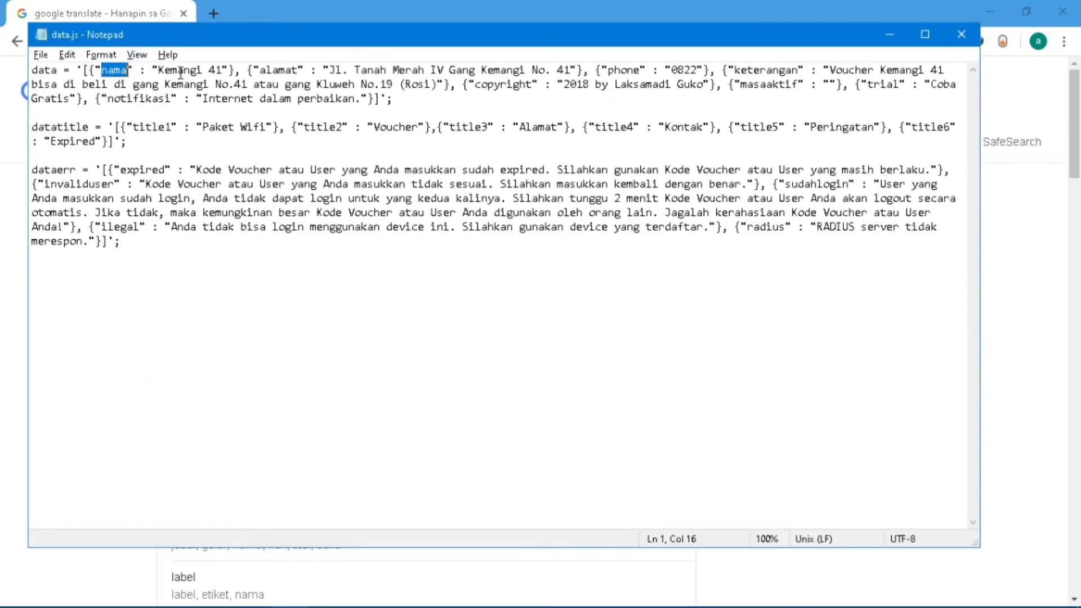
# Set the nama value in data.js to 'Hotspot' and pick out the alamat field.
pyautogui.moveTo(158, 70); pyautogui.dragTo(224, 70)
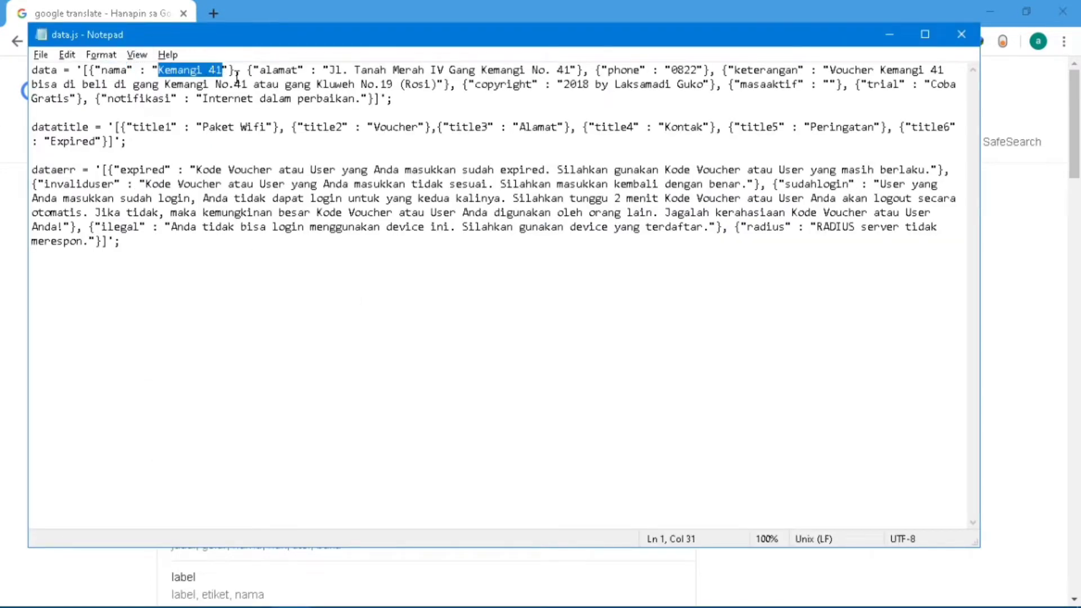
pyautogui.write('Hotspot')
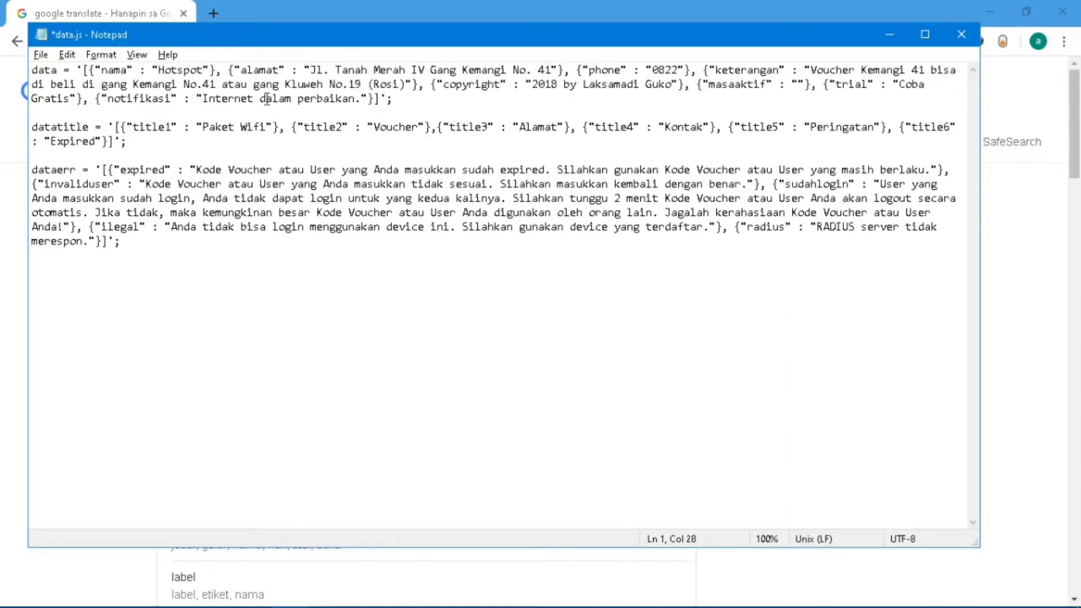
pyautogui.moveTo(278, 84); pyautogui.dragTo(243, 66)
pyautogui.hotkey('ctrl', 'c')
pyautogui.click(275, 68)
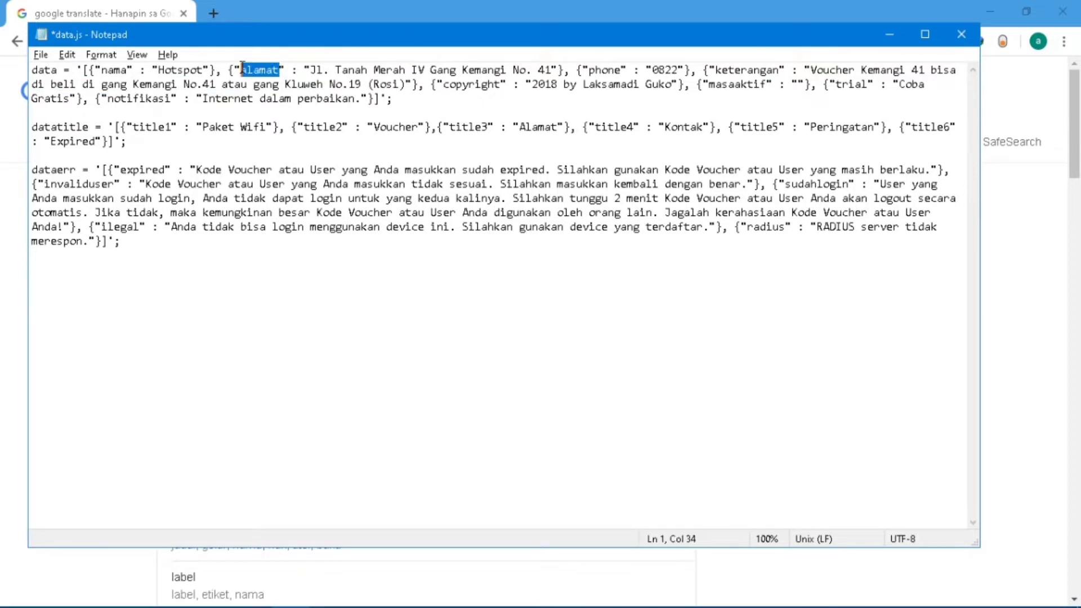
# Translate 'alamat' to 'address' and select the existing alamat value in data.js.
pyautogui.hotkey('alt', 'Tab')
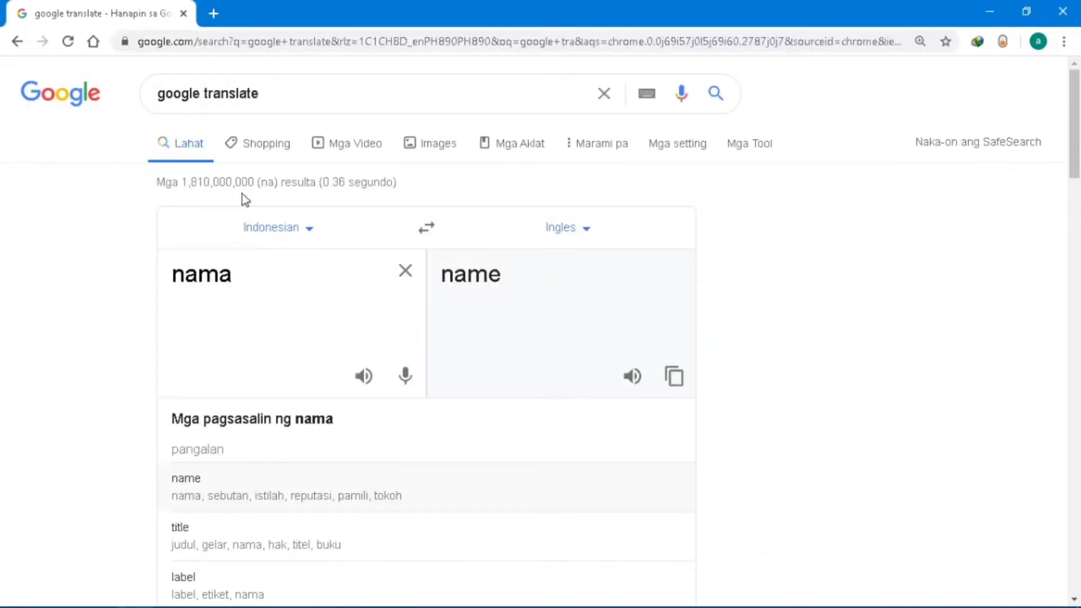
pyautogui.doubleClick(259, 272)
pyautogui.hotkey('ctrl', 'v')
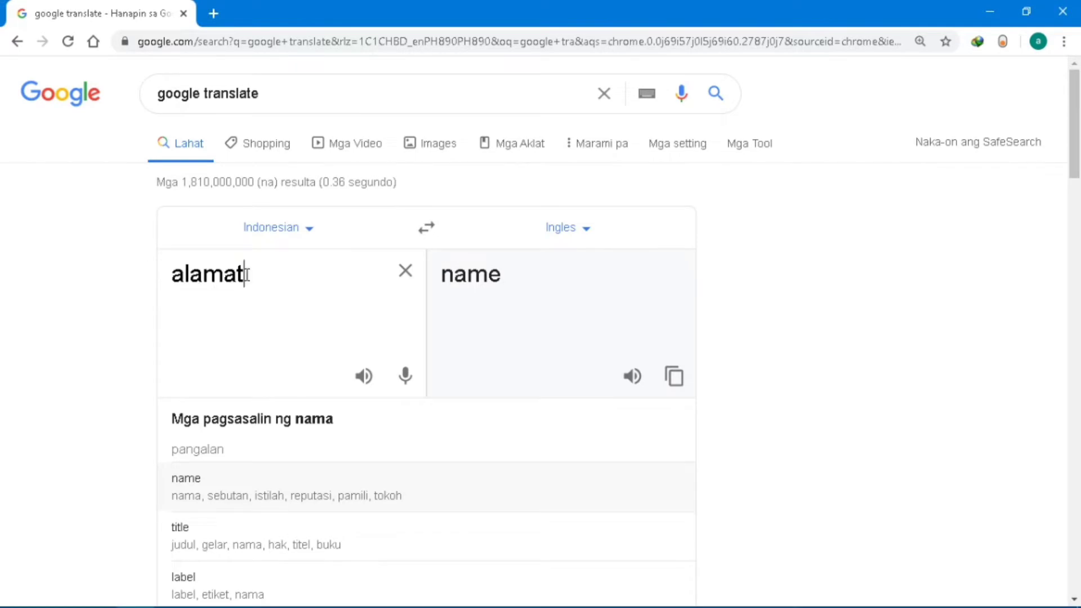
pyautogui.hotkey('alt', 'Tab')
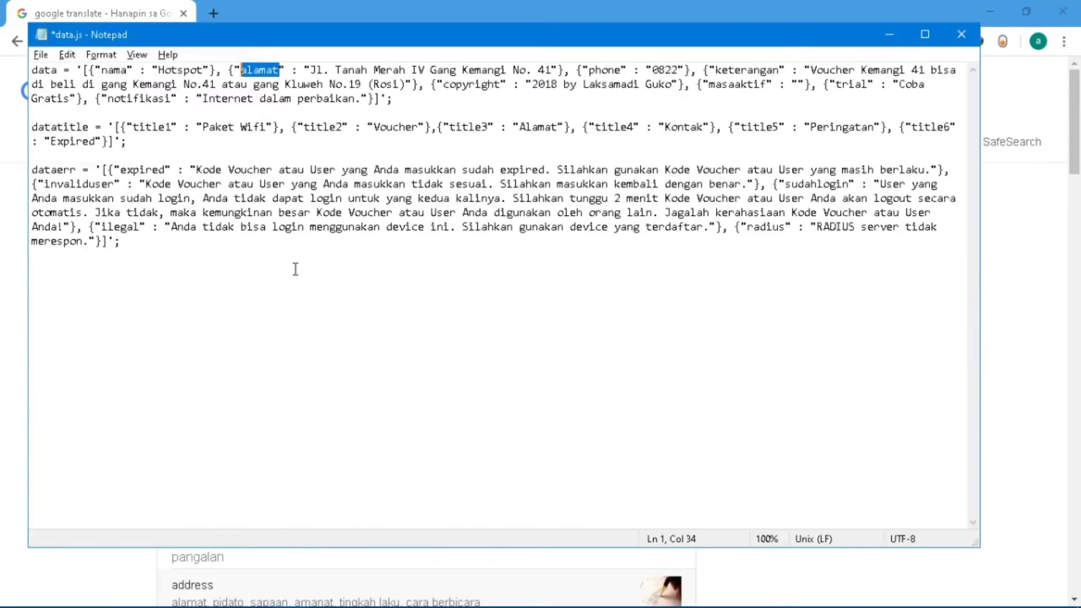
pyautogui.hotkey('alt', 'Tab')
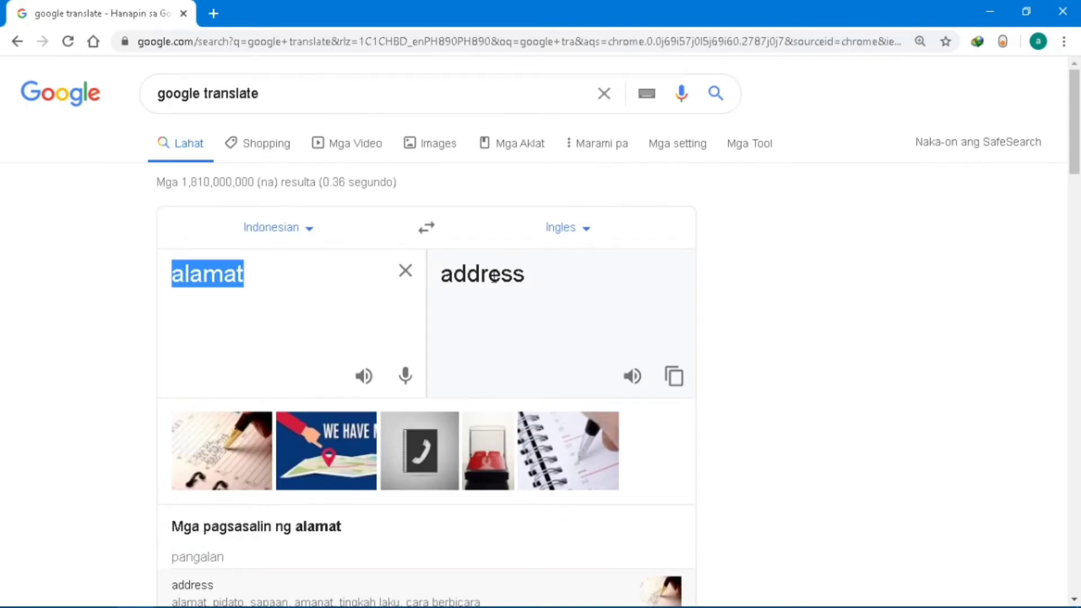
pyautogui.hotkey('alt', 'Tab')
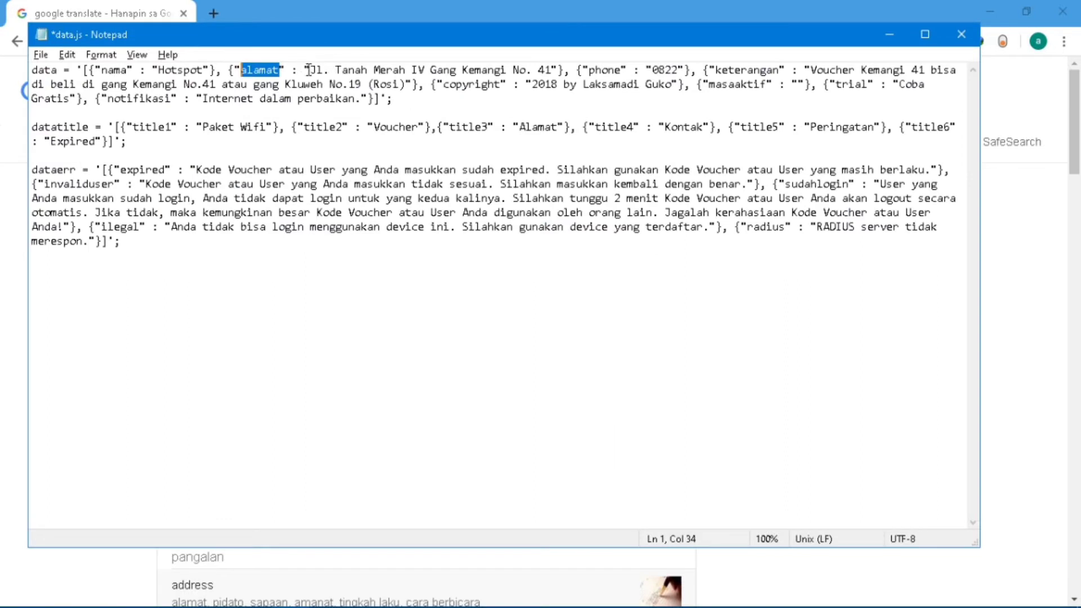
pyautogui.click(312, 70)
pyautogui.moveTo(312, 70); pyautogui.dragTo(553, 64)
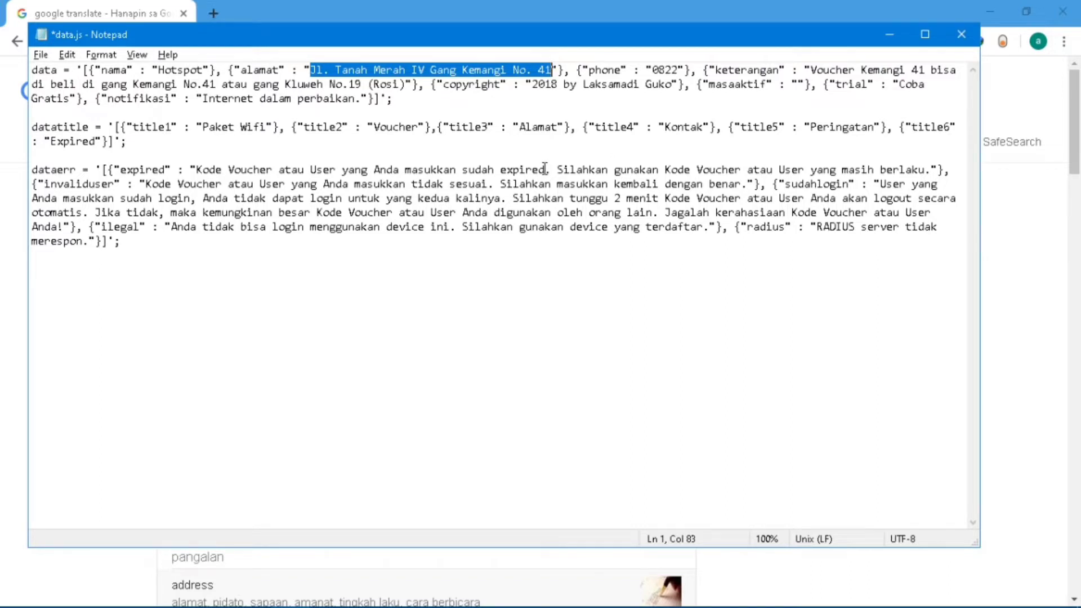
# Type 'philippines' as the alamat value.
pyautogui.write('ph')
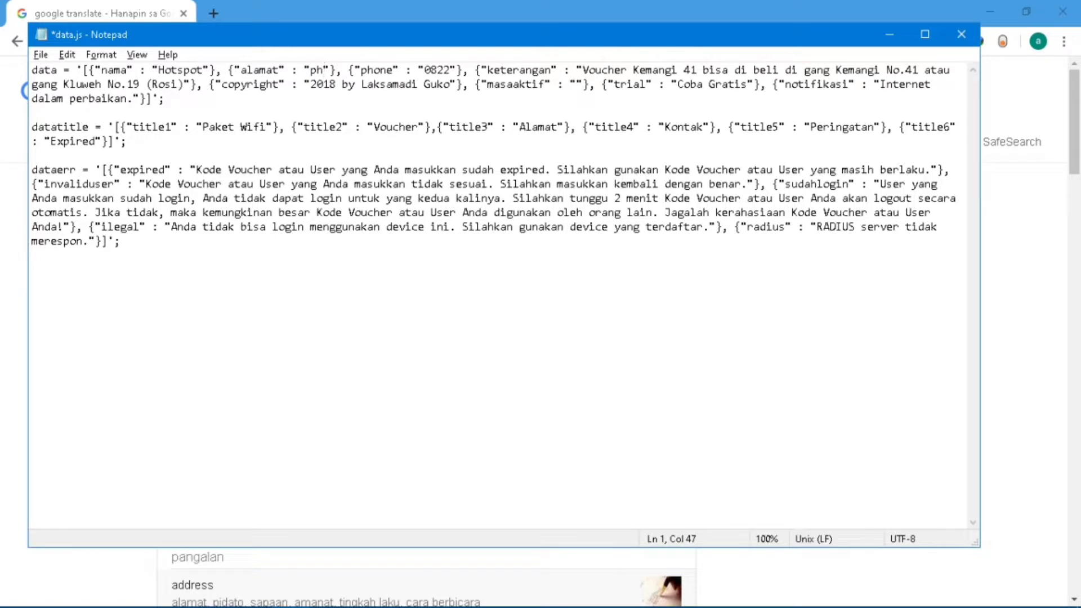
pyautogui.write('ilil')
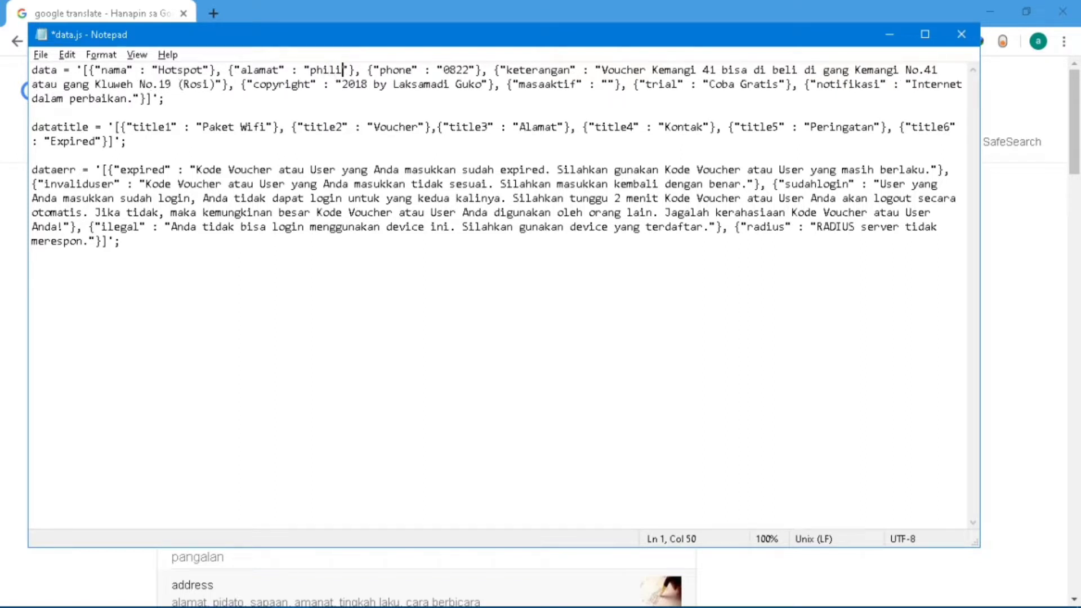
pyautogui.press('BackSpace')
pyautogui.write('ppines')
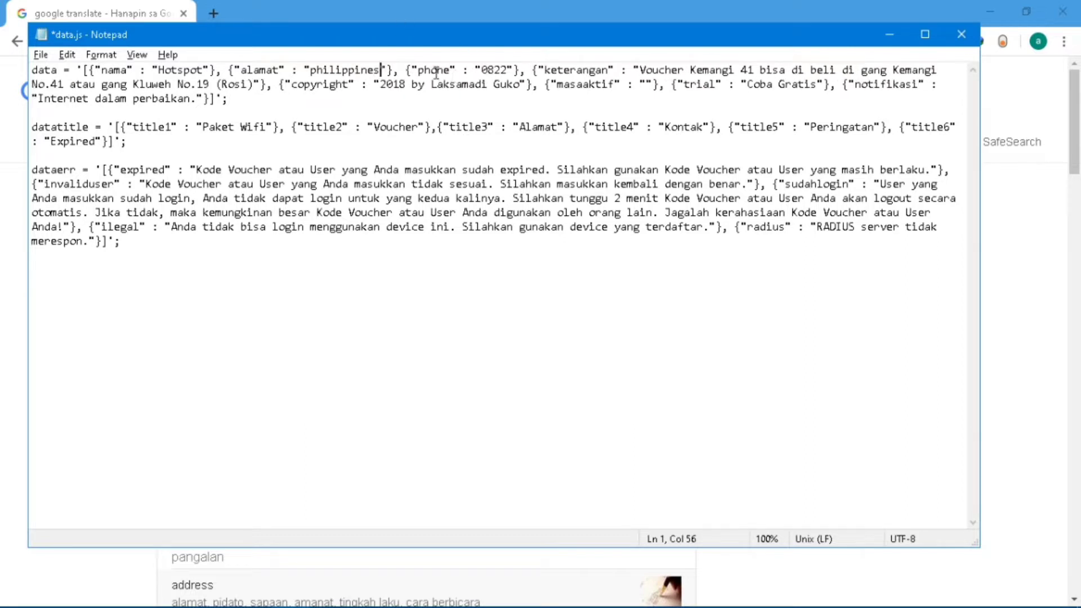
# Replace the old phone value with a new mobile number and select 'keterangan'.
pyautogui.moveTo(507, 69); pyautogui.dragTo(482, 70)
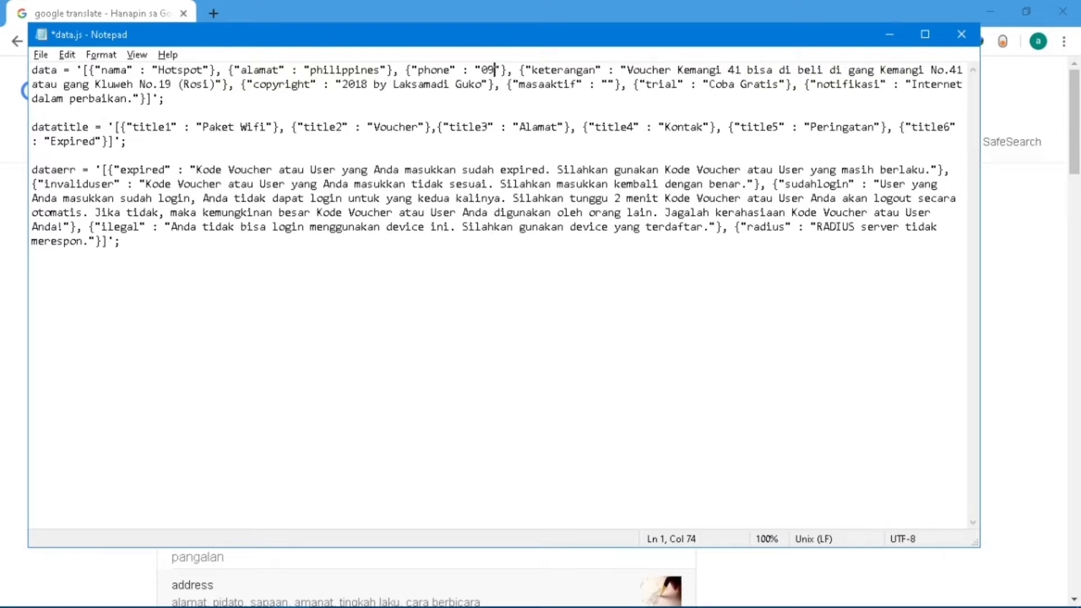
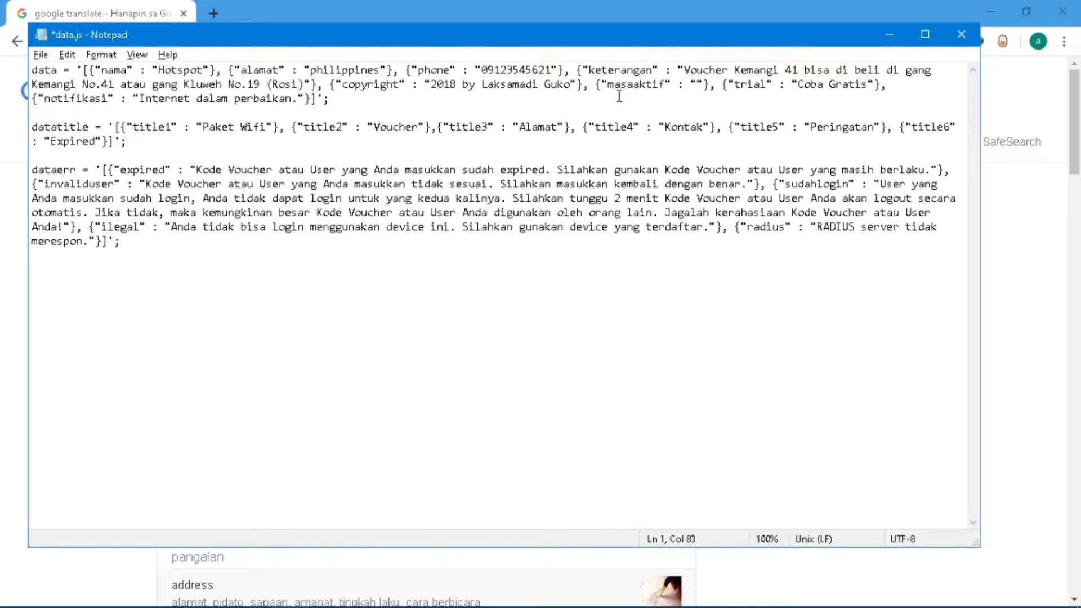
pyautogui.moveTo(652, 69); pyautogui.dragTo(590, 72)
pyautogui.hotkey('ctrl', 'c')
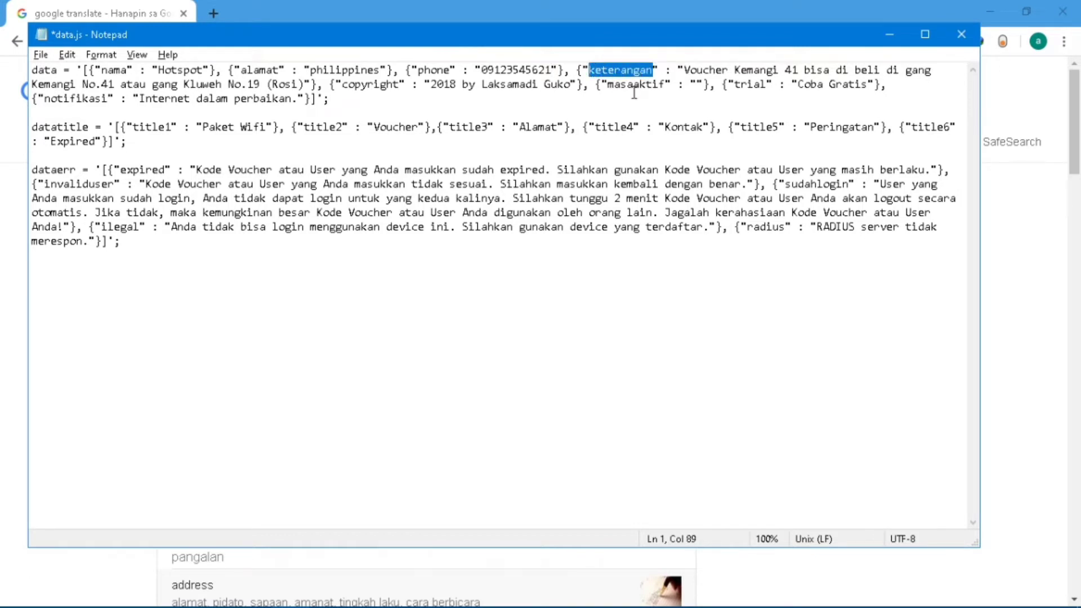
# Translate 'keterangan' and replace its Indonesian description with 'you can buy voucher here!'.
pyautogui.hotkey('alt', 'Tab')
pyautogui.hotkey('ctrl', 'v')
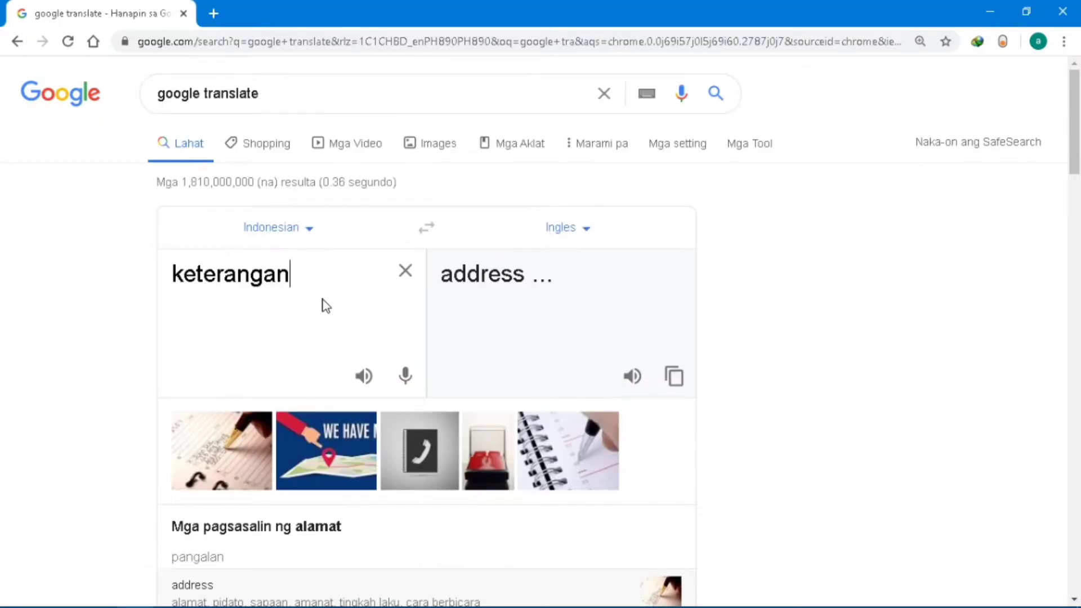
pyautogui.hotkey('alt', 'Tab')
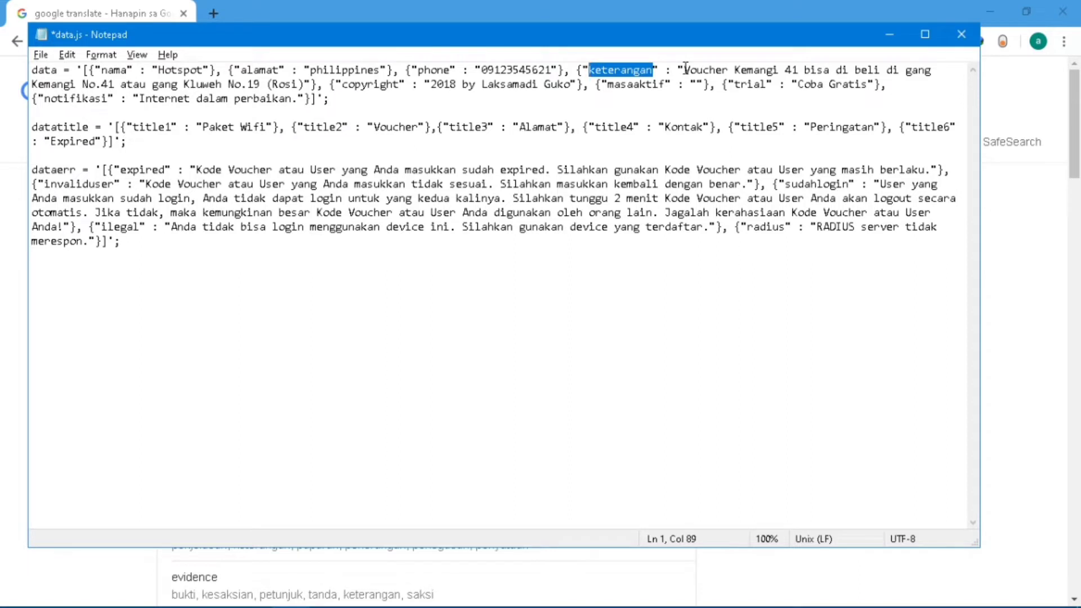
pyautogui.moveTo(686, 68); pyautogui.dragTo(304, 83)
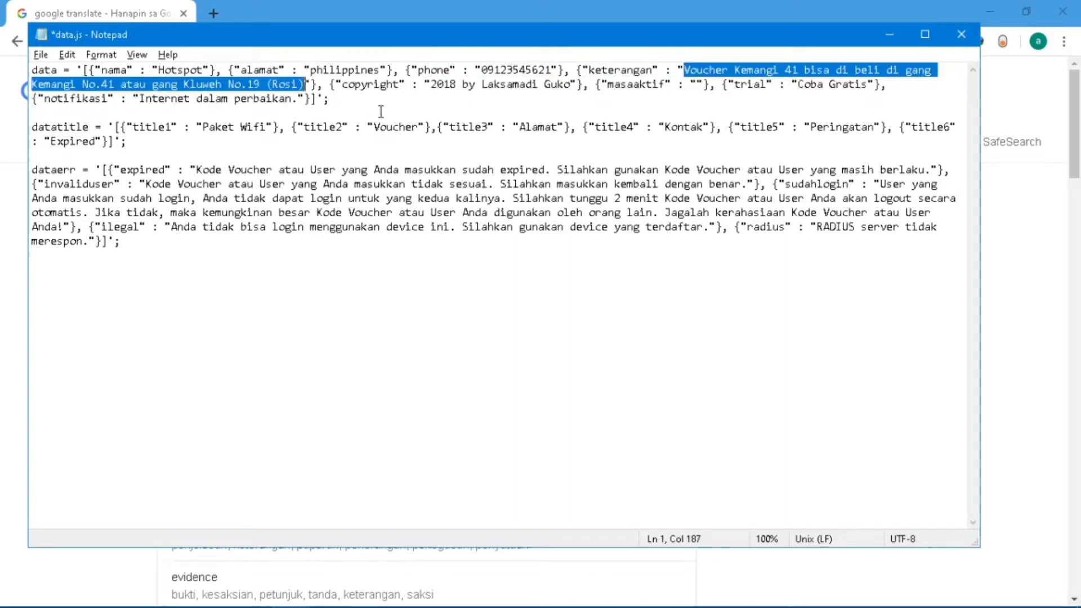
pyautogui.press('BackSpace')
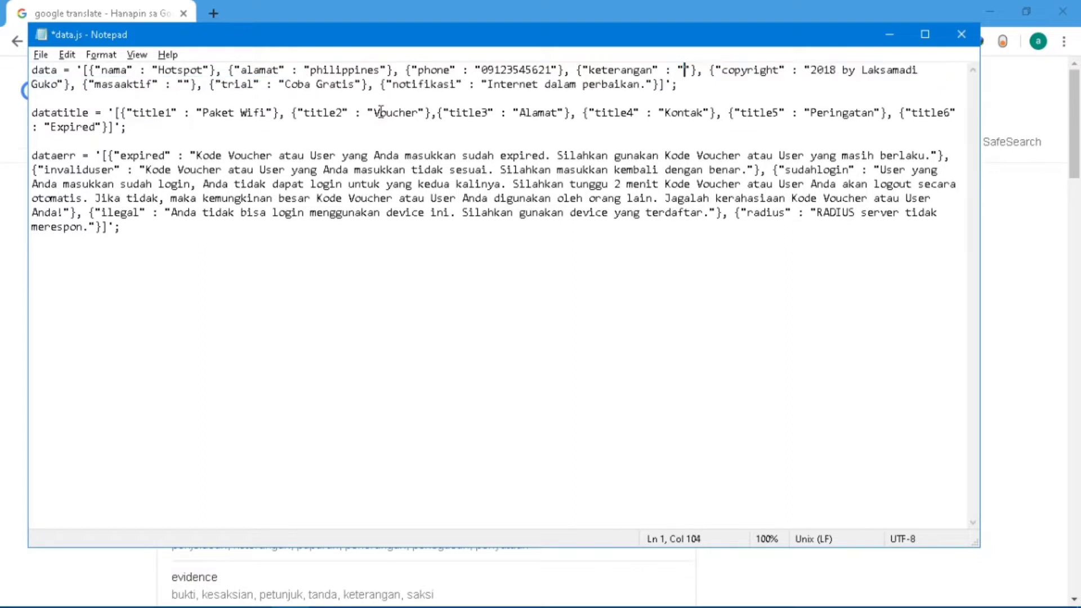
pyautogui.write('you can')
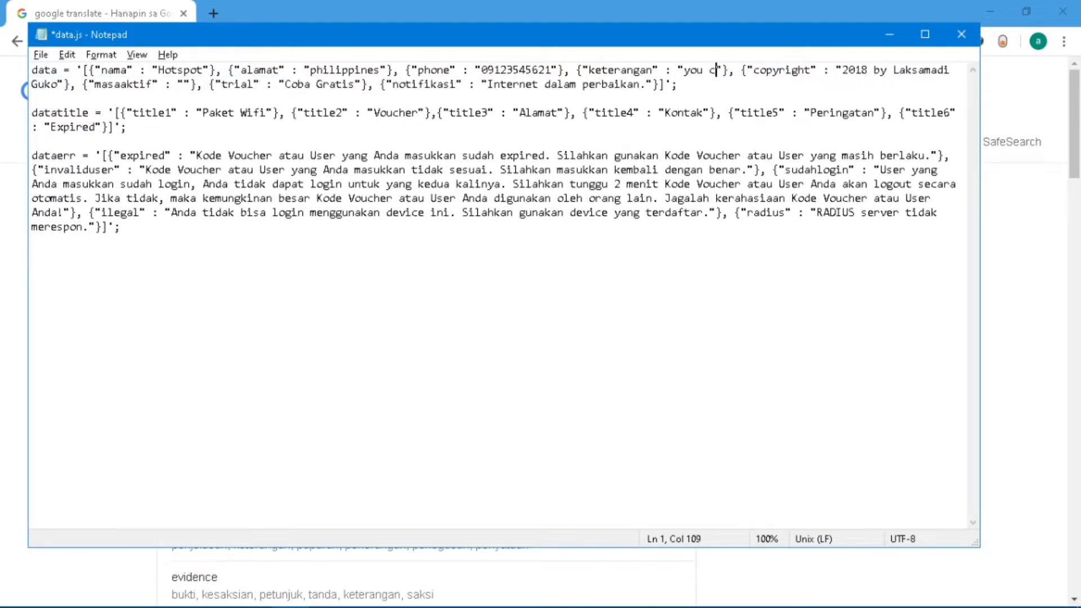
pyautogui.write(' buy')
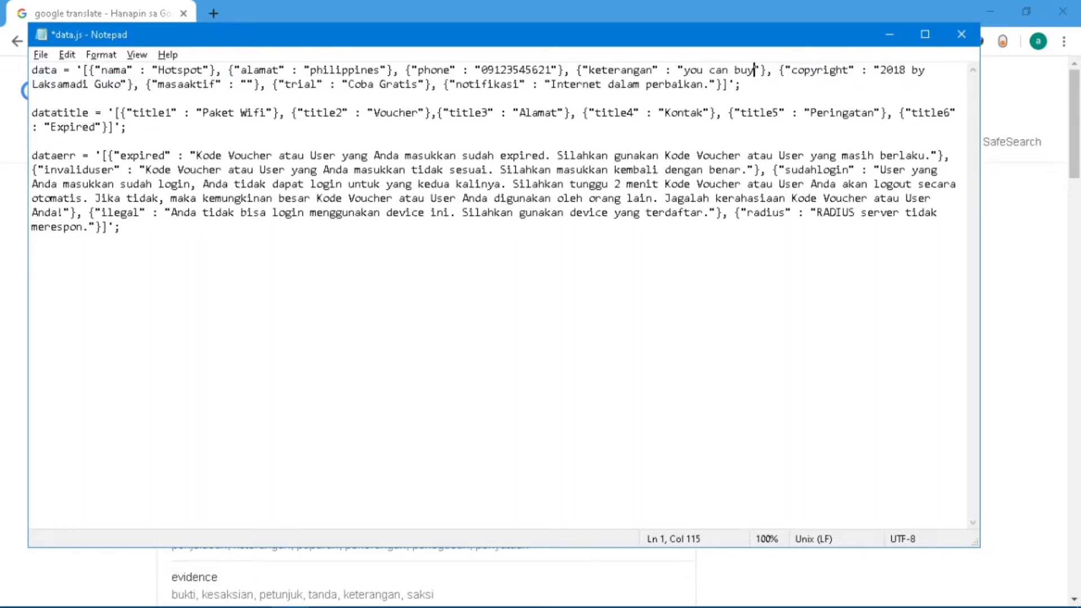
pyautogui.write(' vouc')
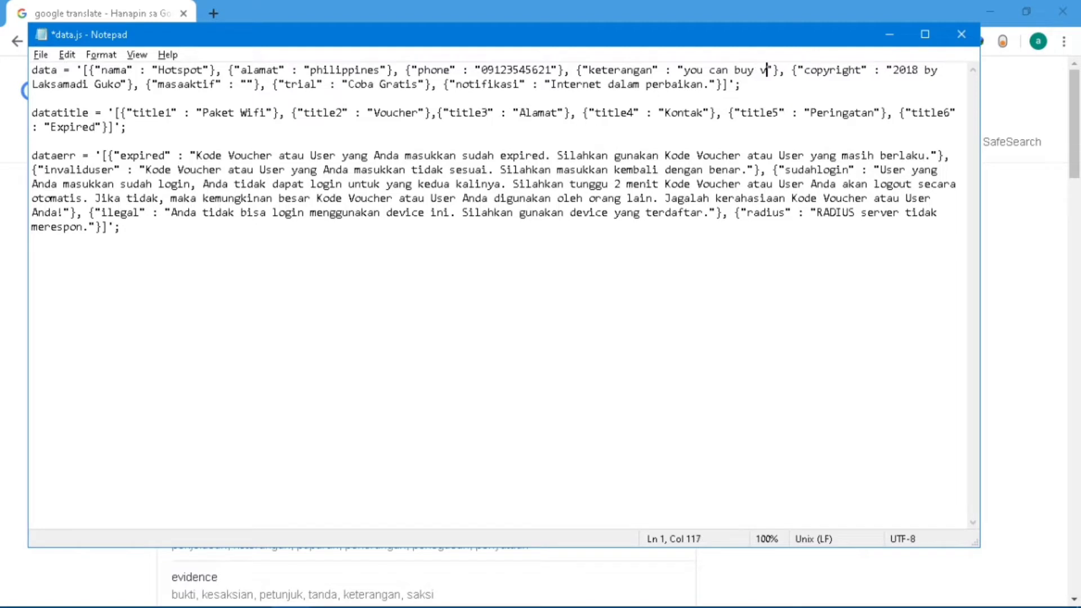
pyautogui.write('her ')
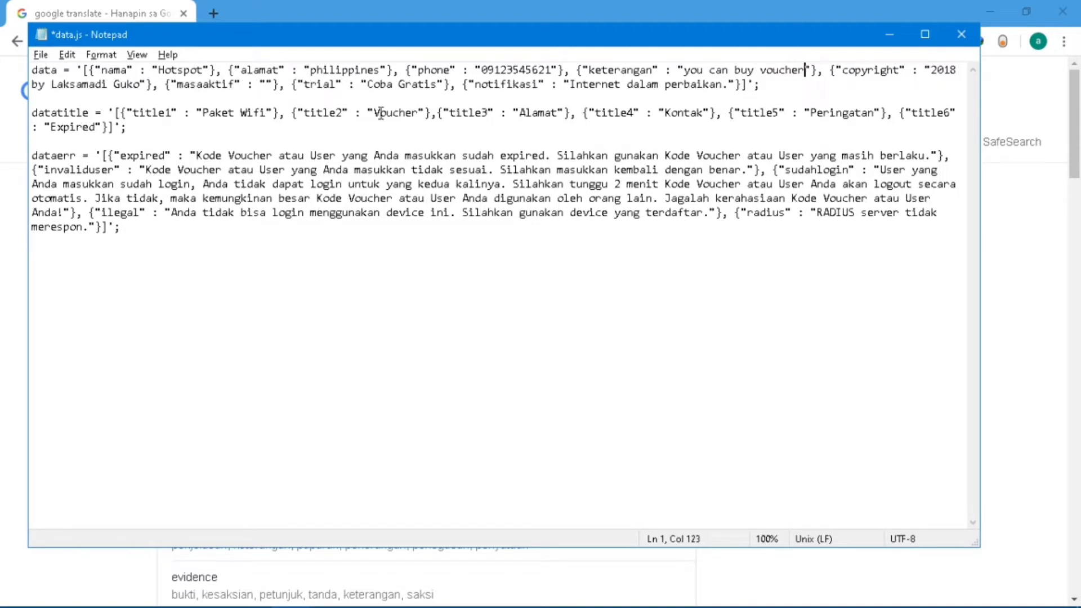
pyautogui.write('here')
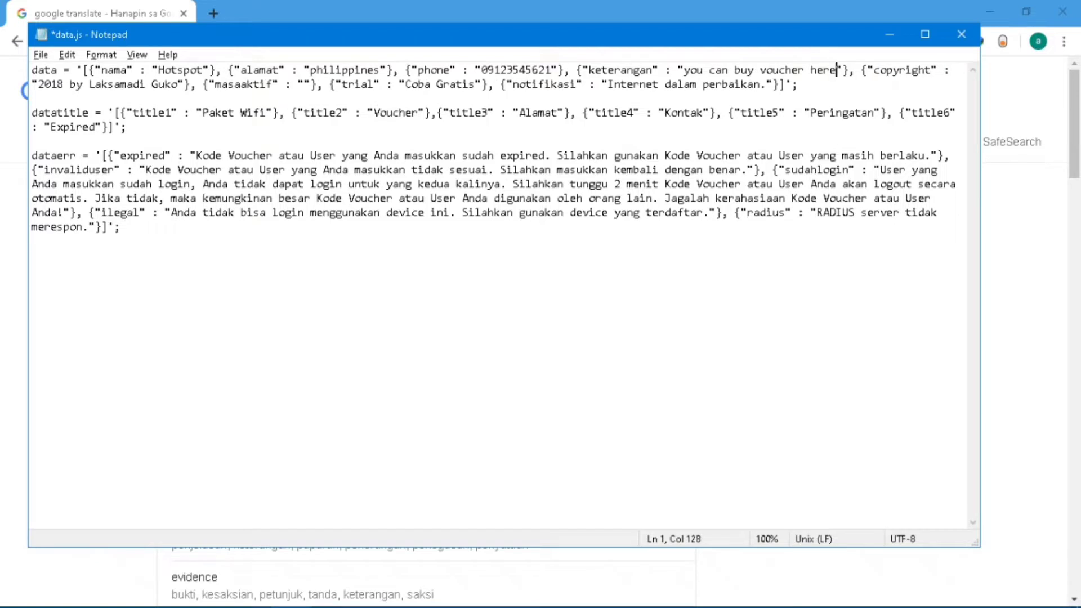
pyautogui.write('!')
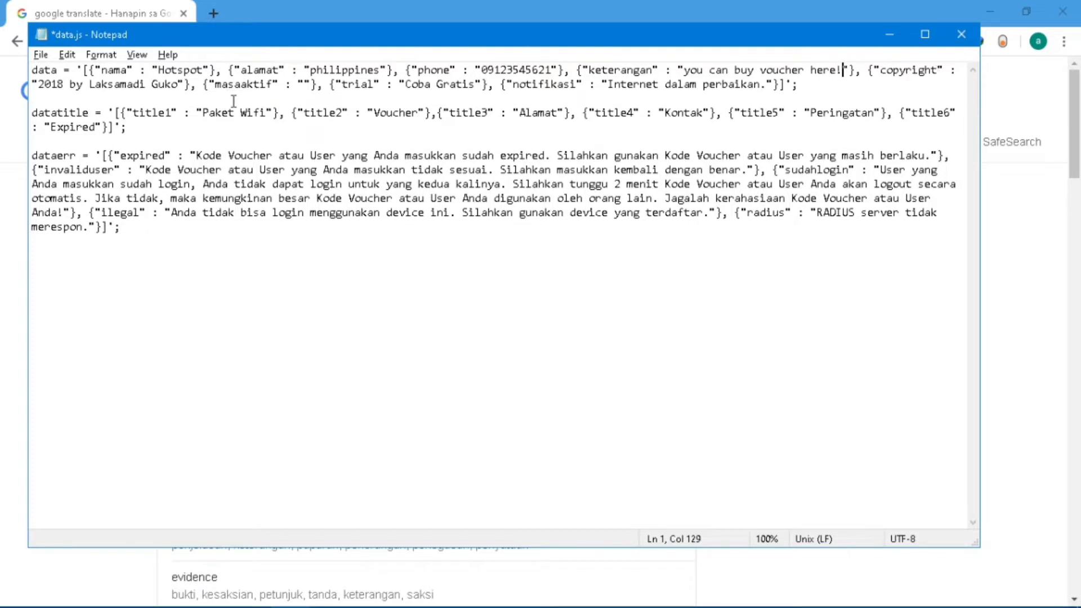
# Look up the masaaktif label in Google Translate.
pyautogui.moveTo(177, 86); pyautogui.dragTo(39, 85)
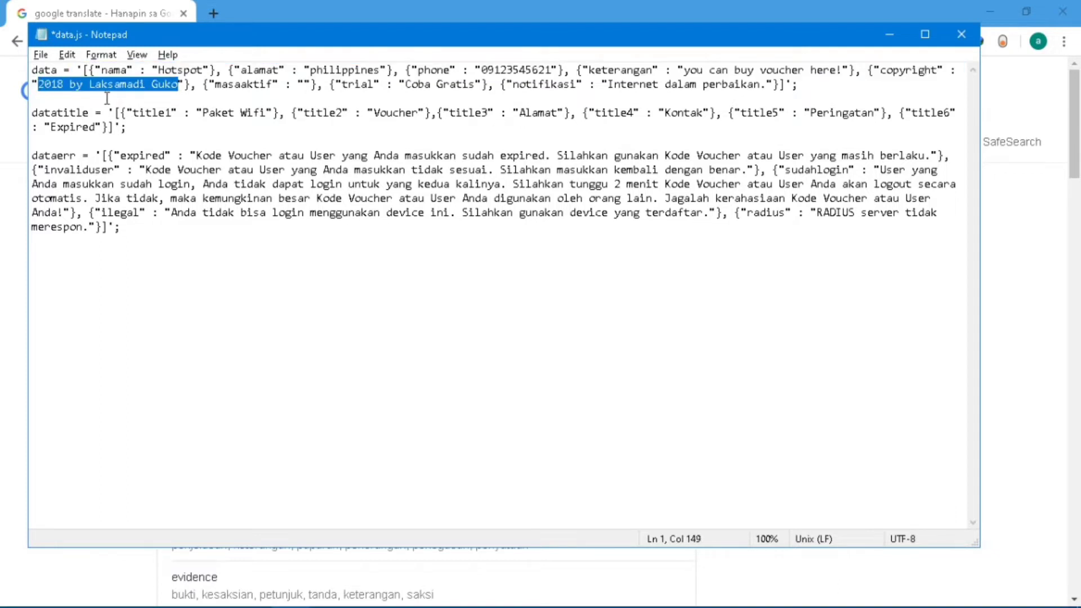
pyautogui.click(273, 85)
pyautogui.moveTo(274, 86); pyautogui.dragTo(217, 88)
pyautogui.hotkey('ctrl', 'c')
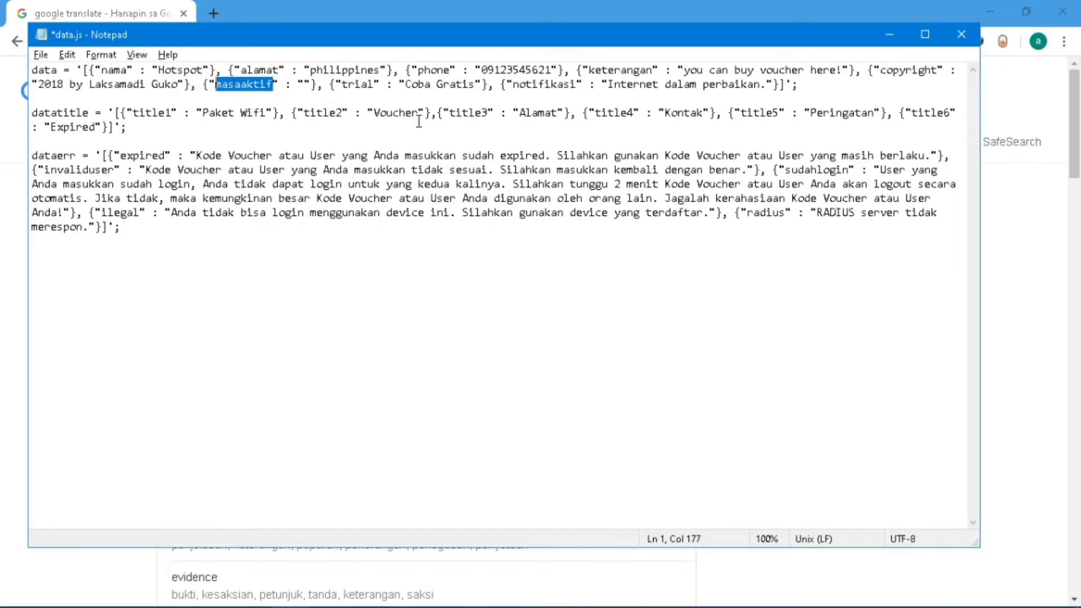
pyautogui.hotkey('alt', 'Tab')
pyautogui.hotkey('ctrl', 'v')
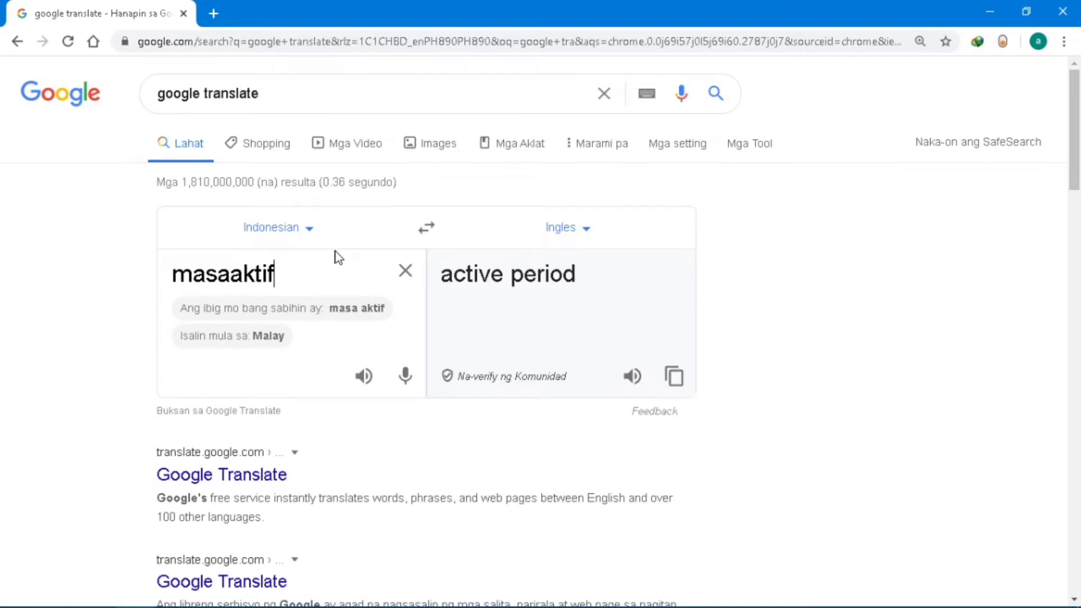
pyautogui.hotkey('alt', 'Tab')
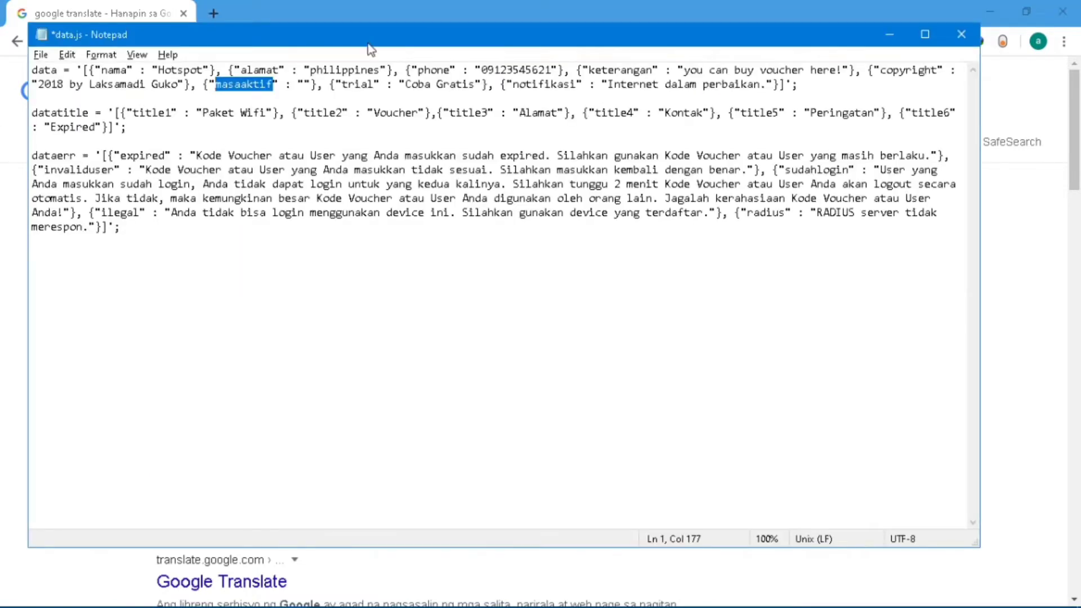
# Translate 'Coba Gratis' and change the trial value to 'Try it free'.
pyautogui.moveTo(405, 84); pyautogui.dragTo(477, 84)
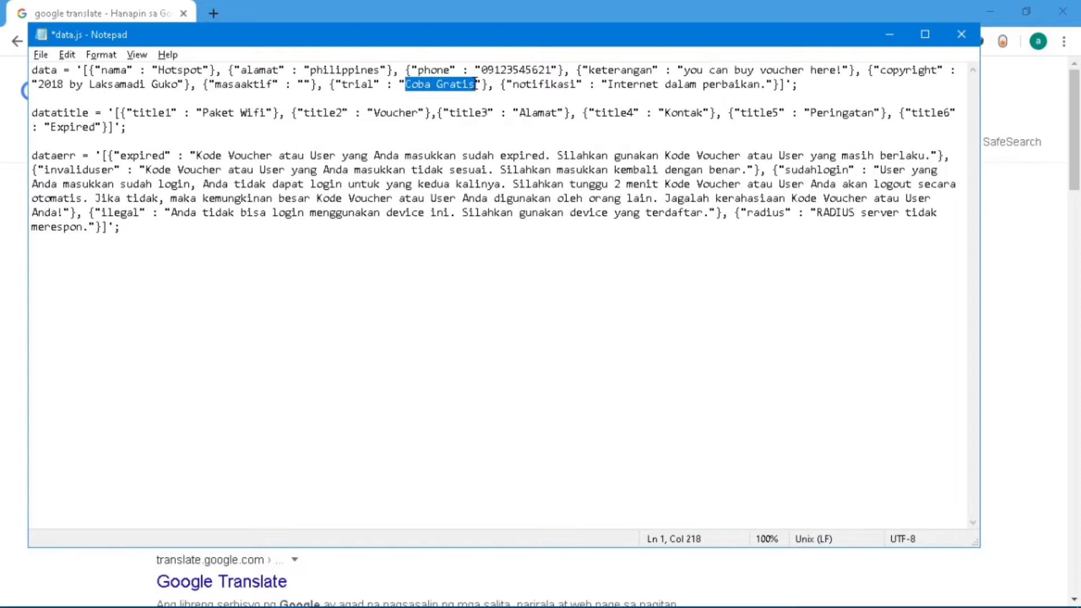
pyautogui.hotkey('ctrl', 'c')
pyautogui.hotkey('alt', 'Tab')
pyautogui.hotkey('ctrl', 'v')
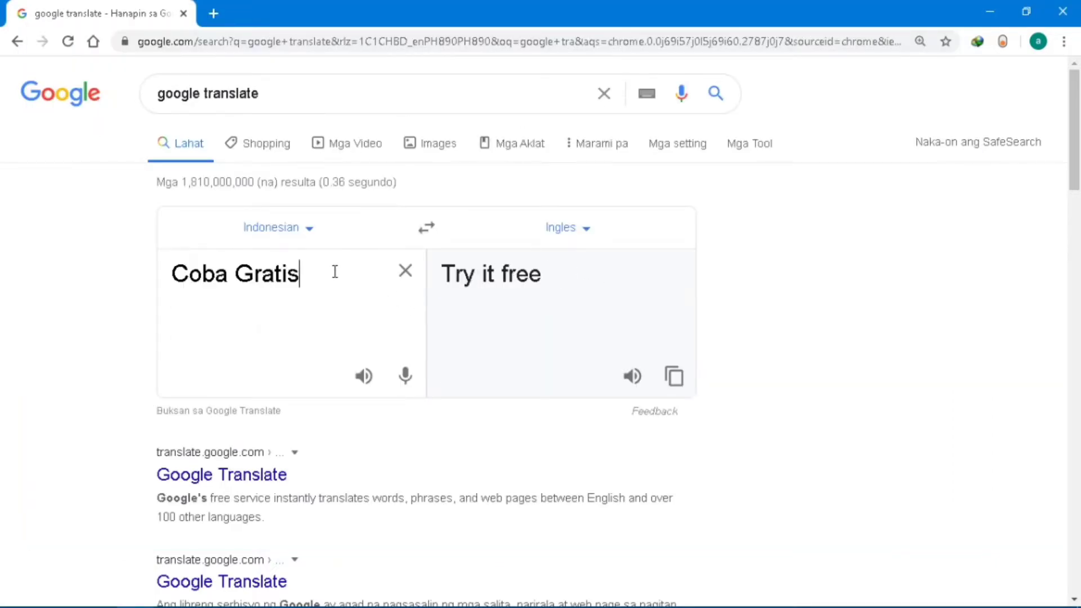
pyautogui.hotkey('alt', 'Tab')
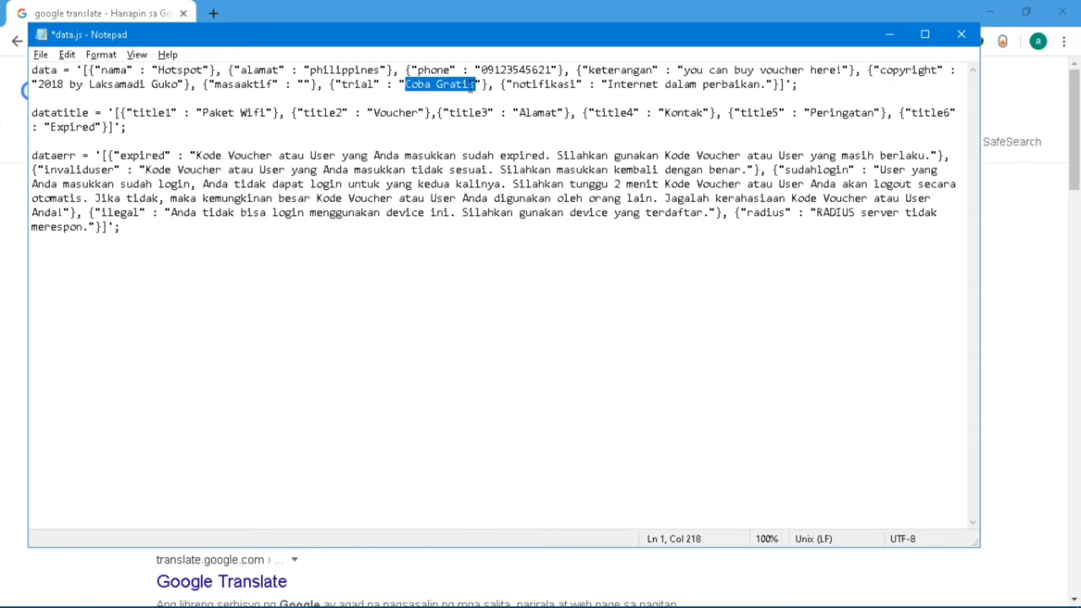
pyautogui.write('Tri')
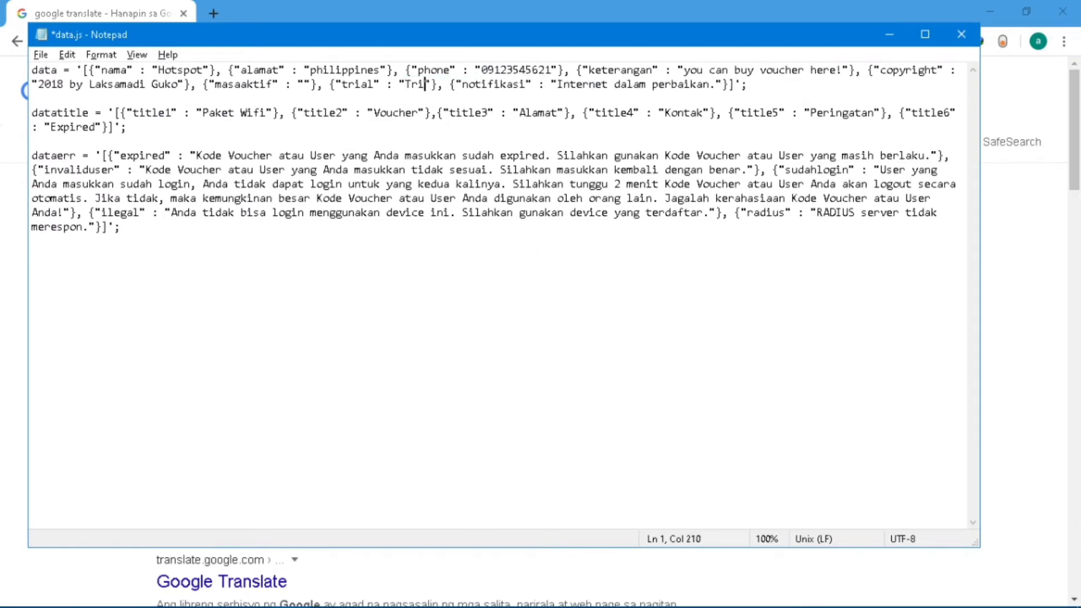
pyautogui.press('BackSpace')
pyautogui.write('y it ')
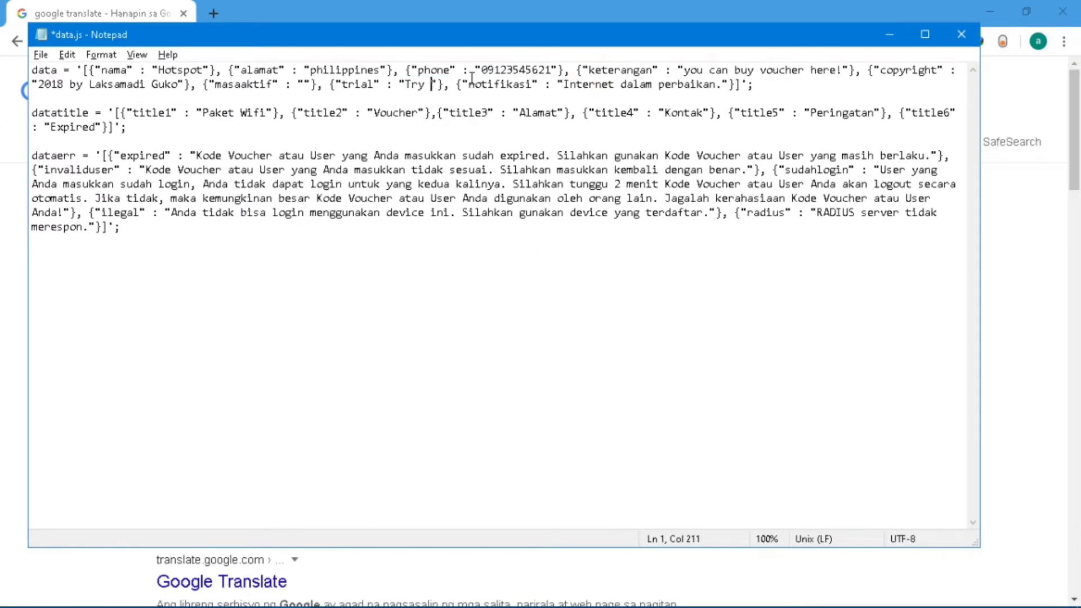
pyautogui.write('free')
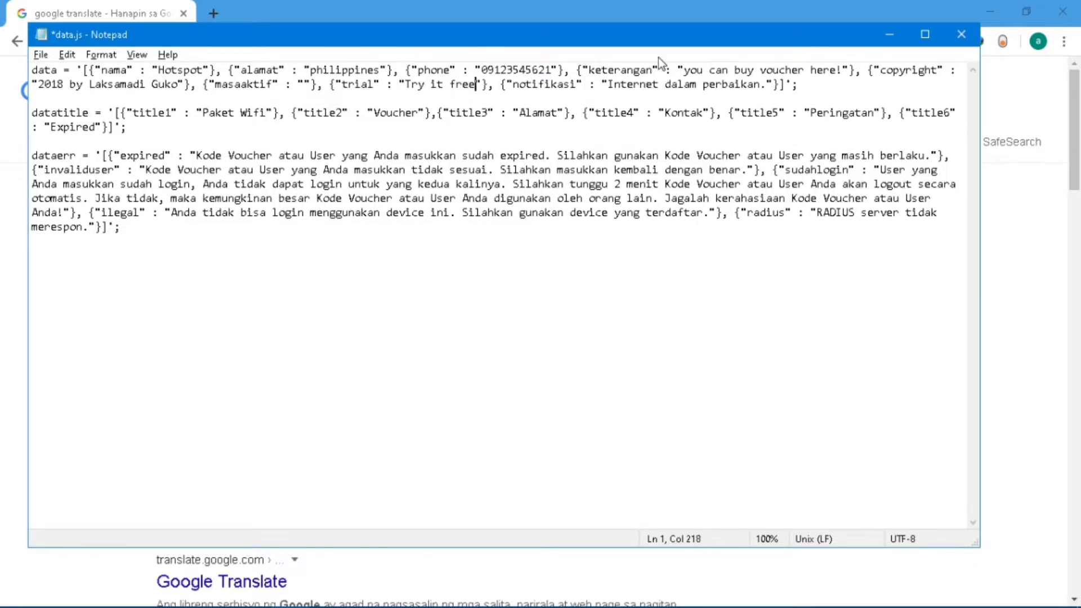
# Replace the notifikasi message with the English 'Internet under repair.' on its original line.
pyautogui.moveTo(608, 84); pyautogui.dragTo(766, 84)
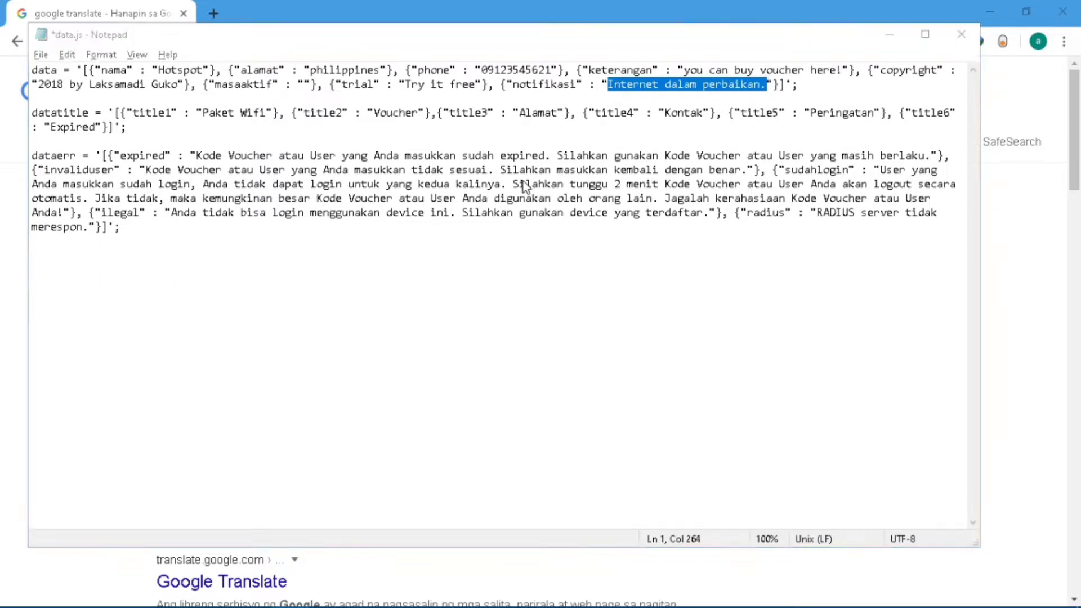
pyautogui.hotkey('alt', 'Tab')
pyautogui.hotkey('ctrl', 'v')
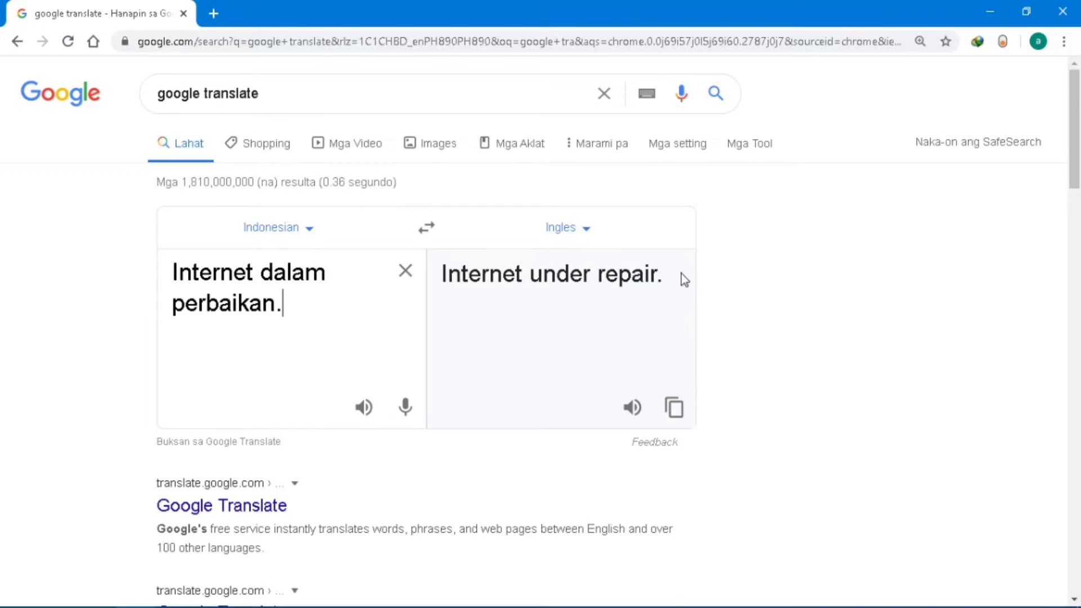
pyautogui.moveTo(681, 274); pyautogui.dragTo(438, 285)
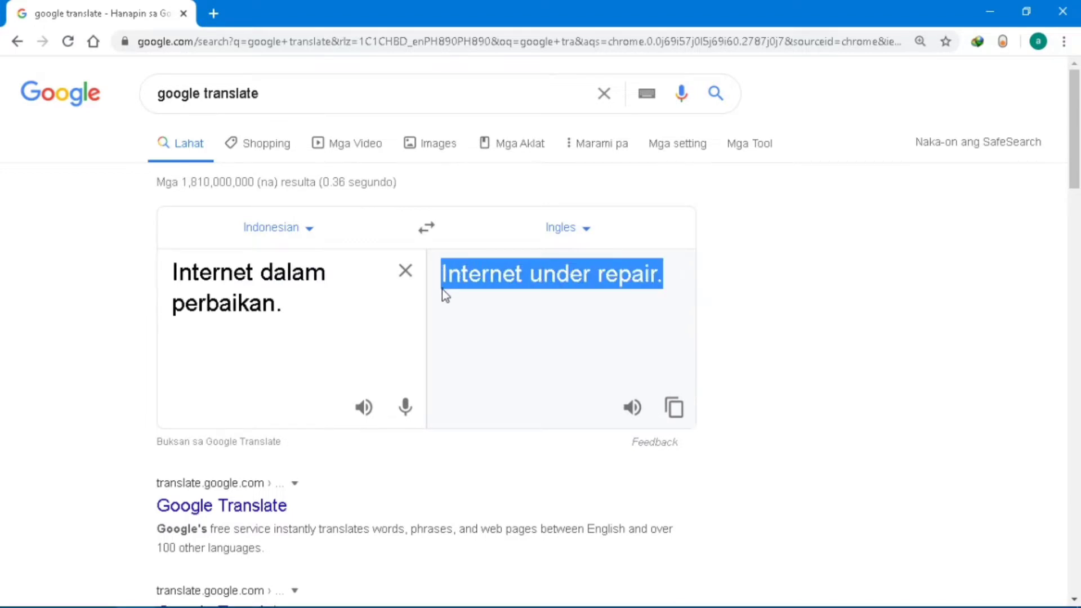
pyautogui.hotkey('ctrl', 'c')
pyautogui.hotkey('alt', 'Tab')
pyautogui.hotkey('ctrl', 'v')
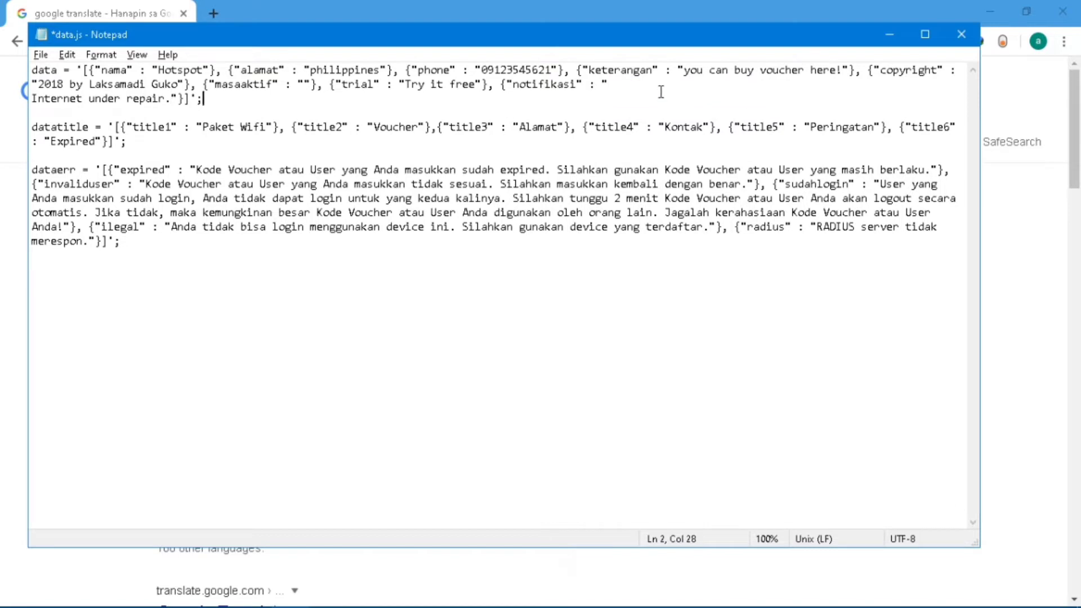
pyautogui.click(610, 85)
pyautogui.press('Delete')
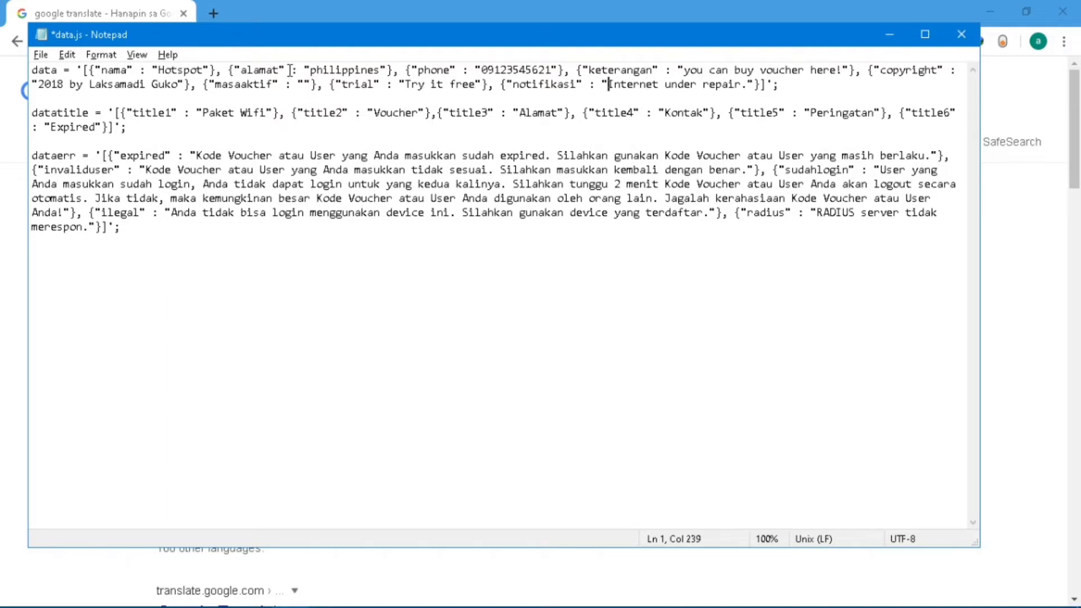
# Change the datatitle entries Paket Wifi and Alamat to 'Hotspot' and 'Address'.
pyautogui.click(559, 115)
pyautogui.click(243, 110)
pyautogui.moveTo(242, 111); pyautogui.dragTo(204, 118)
pyautogui.keyDown('shift'); pyautogui.click(254, 151); pyautogui.keyUp('shift')
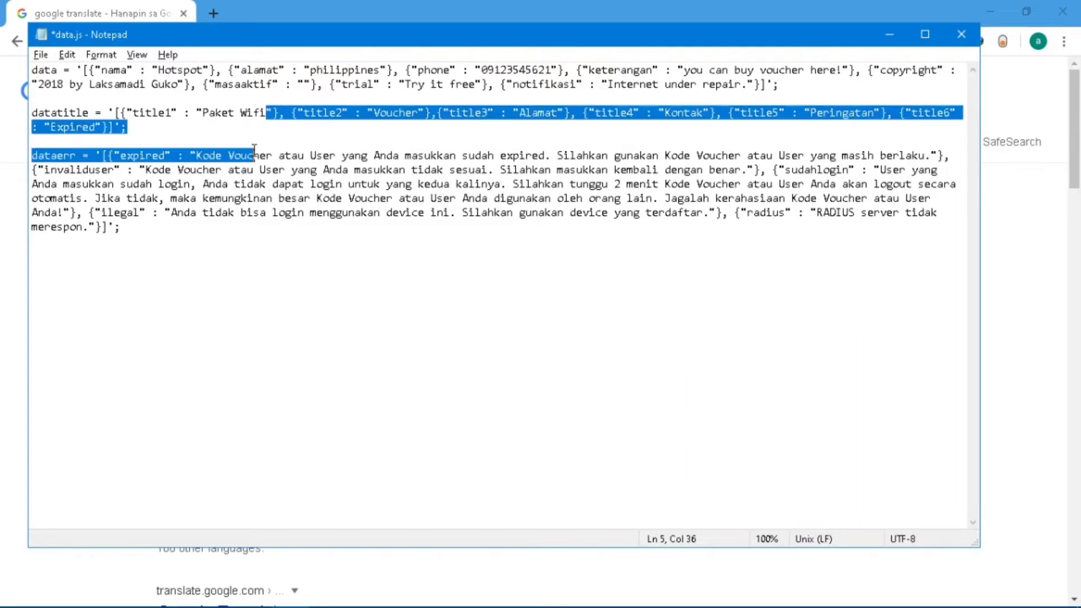
pyautogui.click(203, 140)
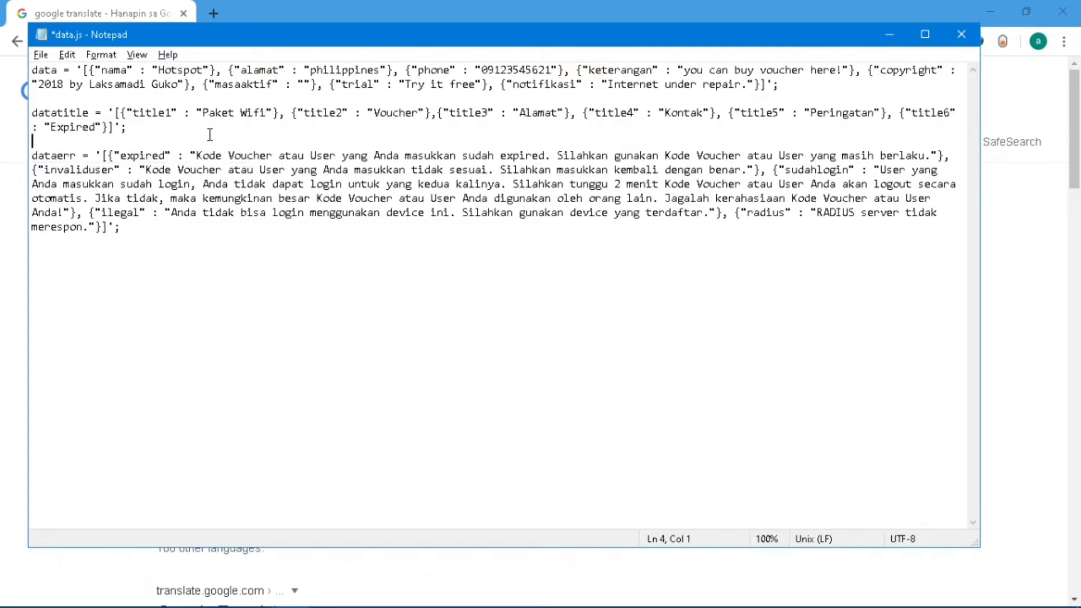
pyautogui.moveTo(268, 113); pyautogui.dragTo(204, 112)
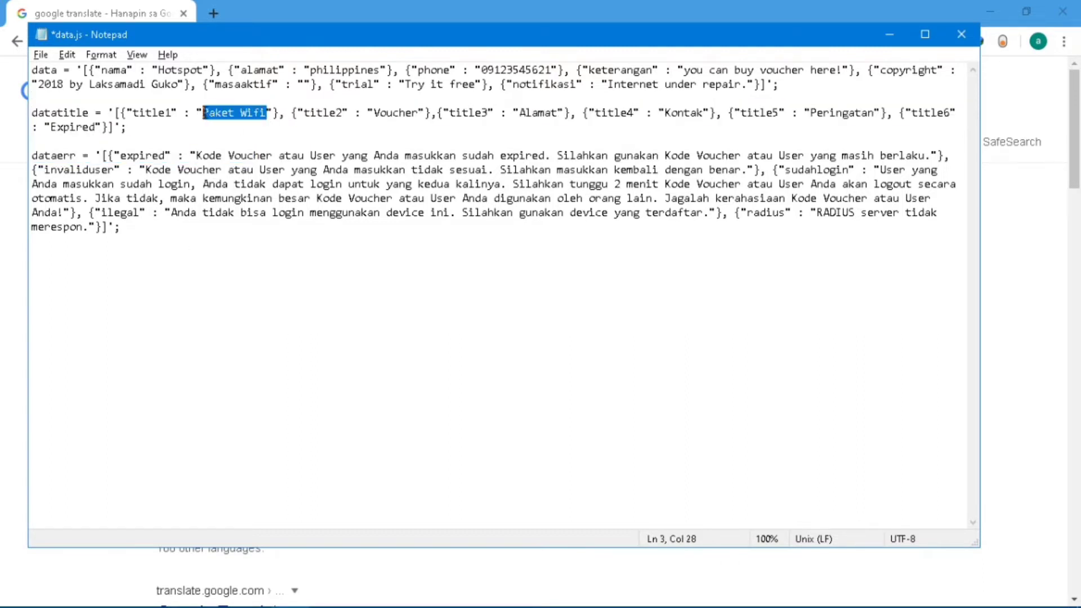
pyautogui.write('Hotspot')
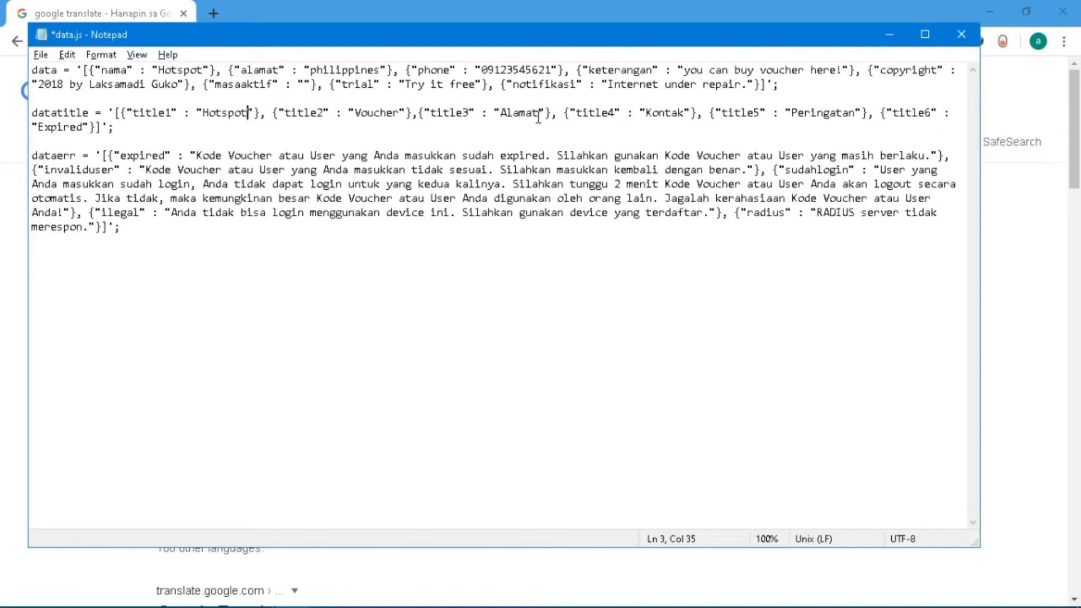
pyautogui.moveTo(538, 117); pyautogui.dragTo(506, 115)
pyautogui.write('ddress')
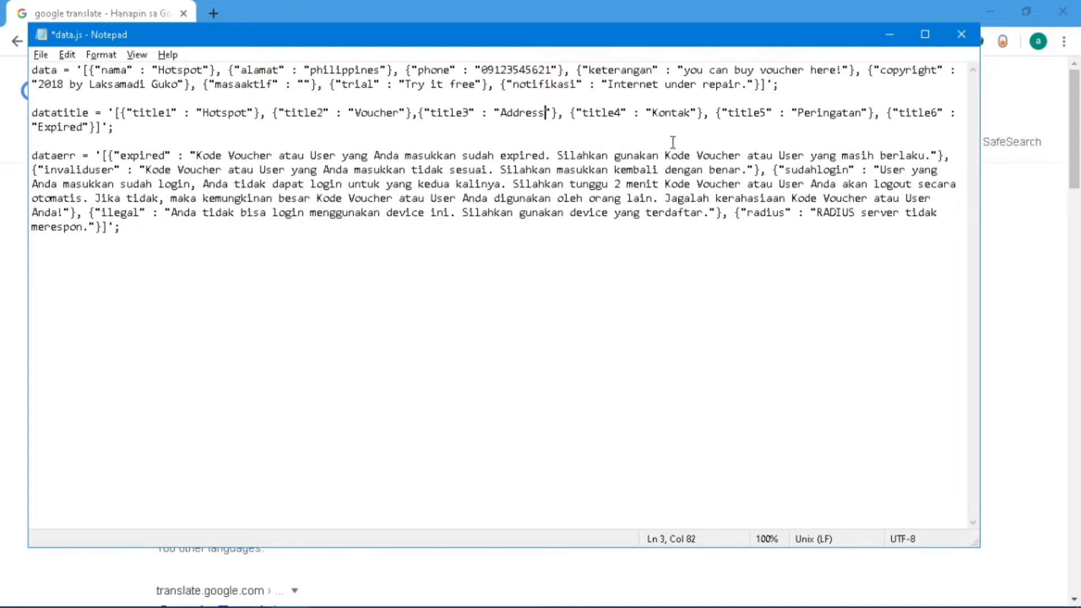
# Translate Kontak and paste 'Contact' in its place on the datatitle line.
pyautogui.moveTo(693, 115); pyautogui.dragTo(654, 111)
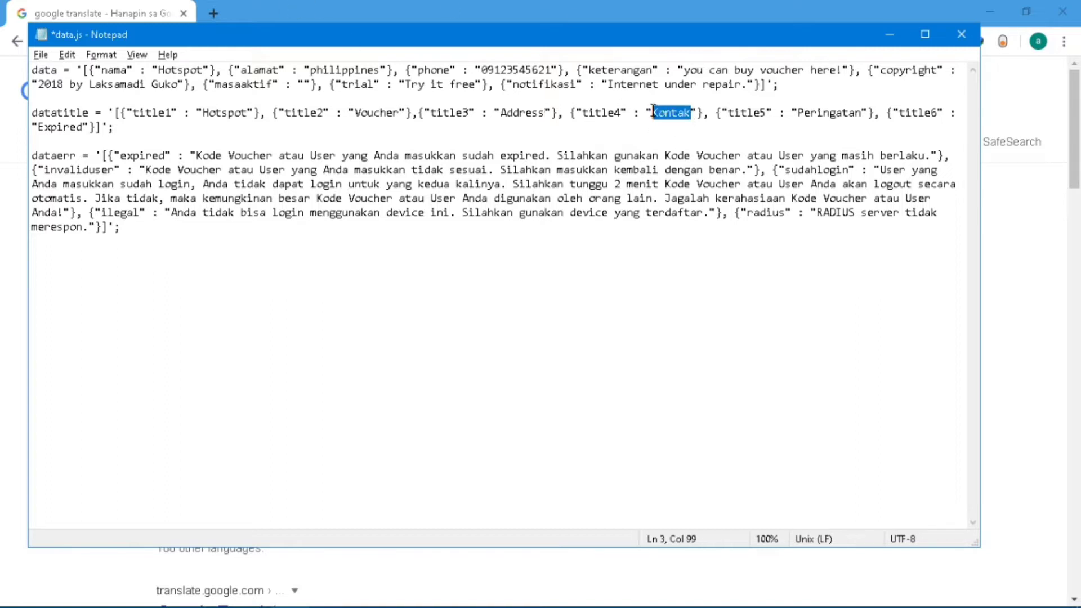
pyautogui.hotkey('ctrl', 'c')
pyautogui.hotkey('alt', 'Tab')
pyautogui.tripleClick(311, 294)
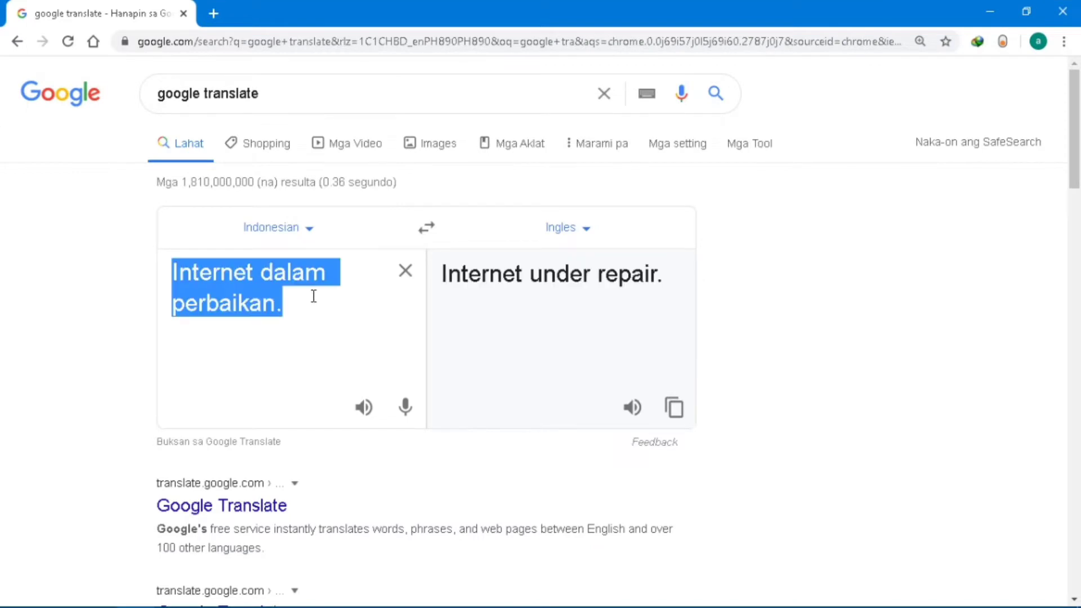
pyautogui.hotkey('ctrl', 'v')
pyautogui.moveTo(540, 280); pyautogui.dragTo(430, 262)
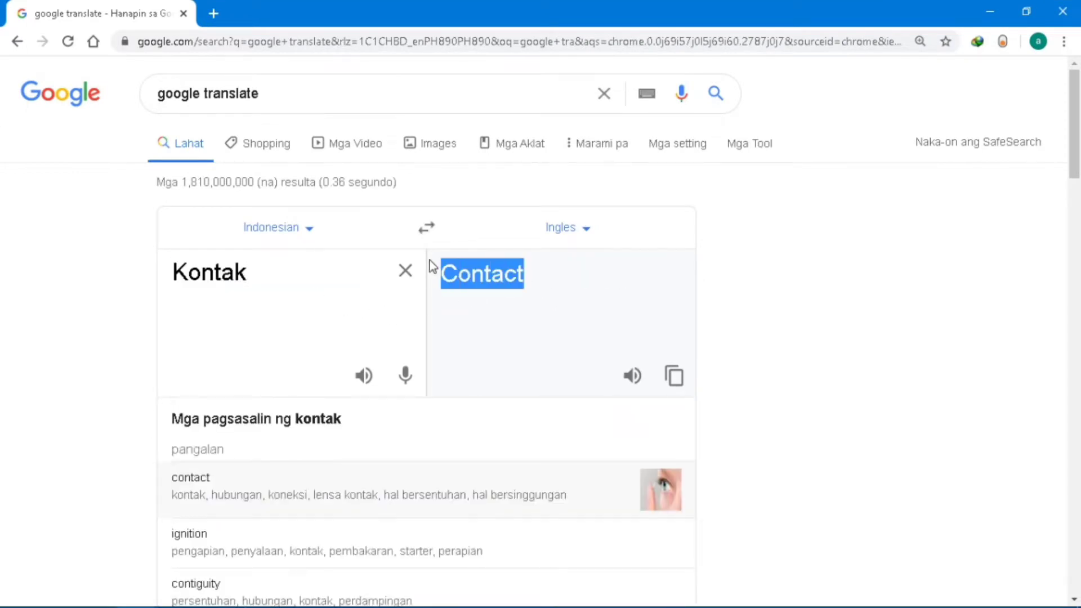
pyautogui.hotkey('ctrl', 'c')
pyautogui.hotkey('alt', 'Tab')
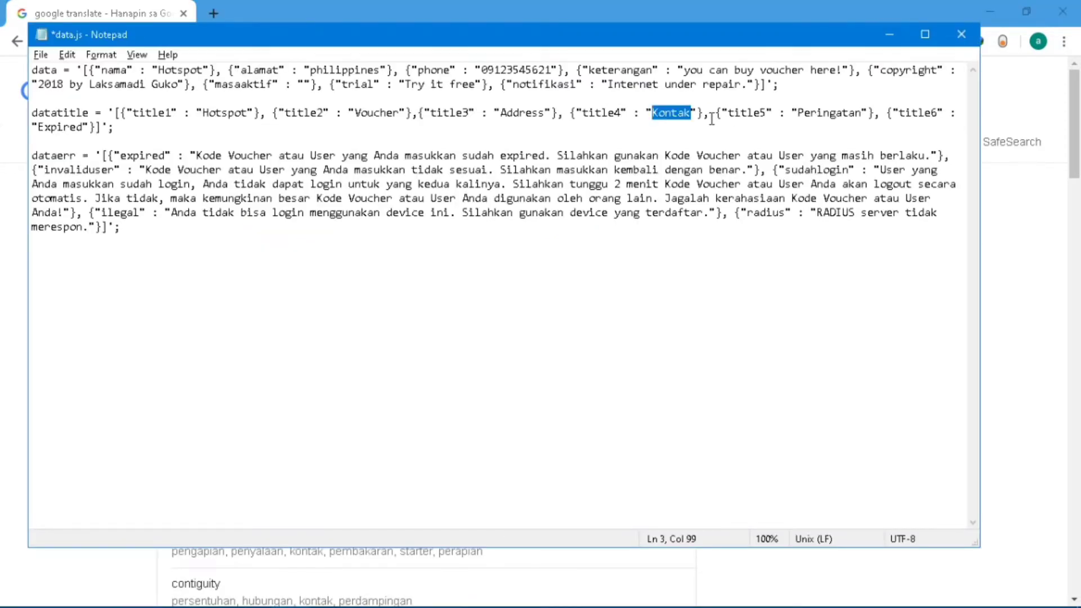
pyautogui.hotkey('ctrl', 'v')
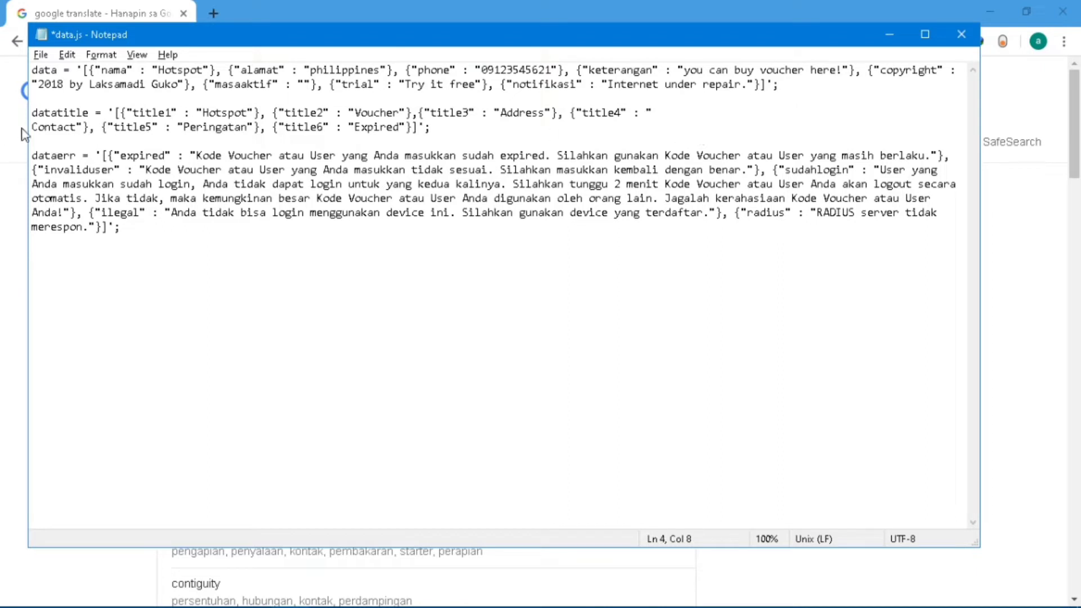
pyautogui.click(30, 127)
pyautogui.press('BackSpace')
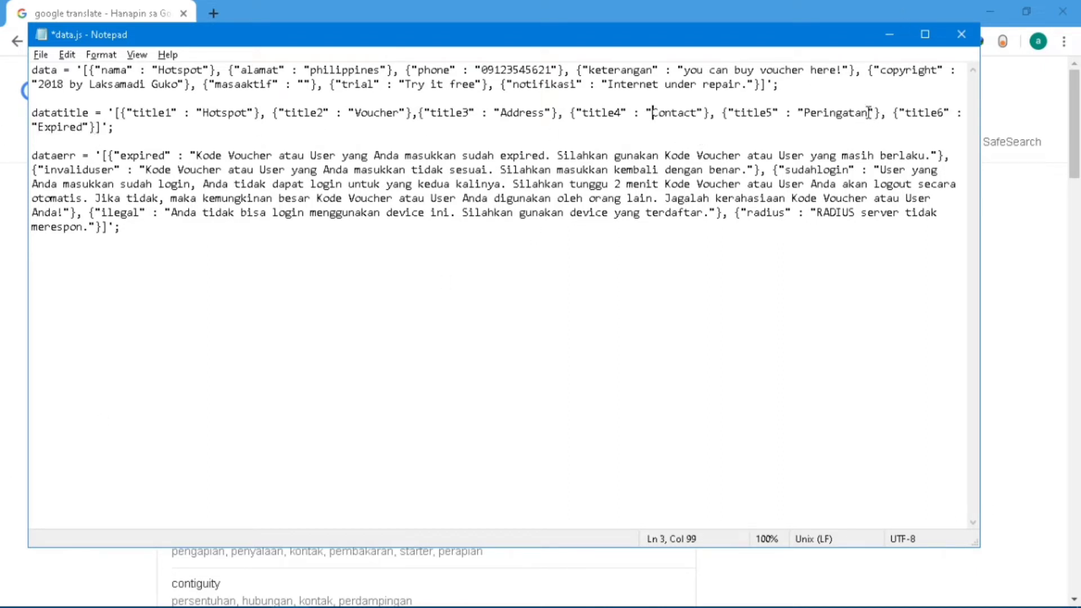
# Translate Peringatan and retype it as 'Warning'.
pyautogui.moveTo(869, 112); pyautogui.dragTo(805, 113)
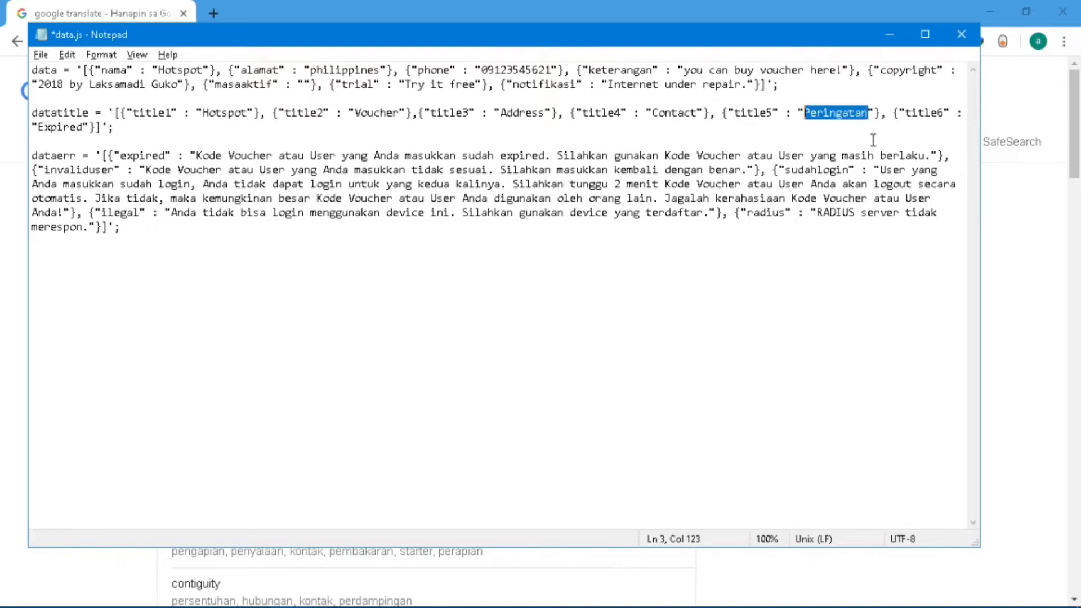
pyautogui.hotkey('alt', 'Tab')
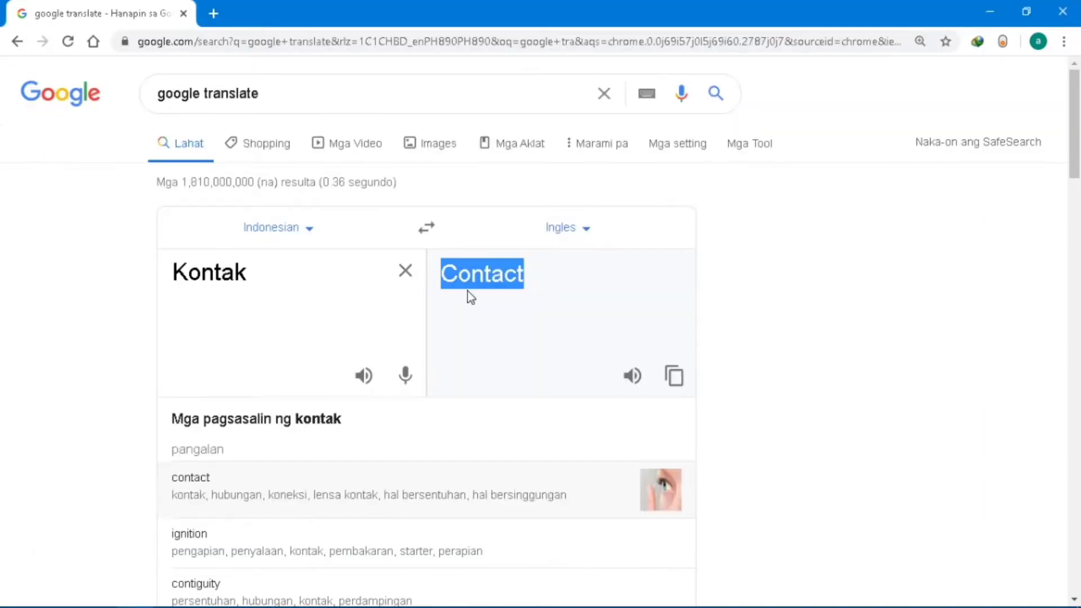
pyautogui.doubleClick(235, 277)
pyautogui.hotkey('ctrl', 'v')
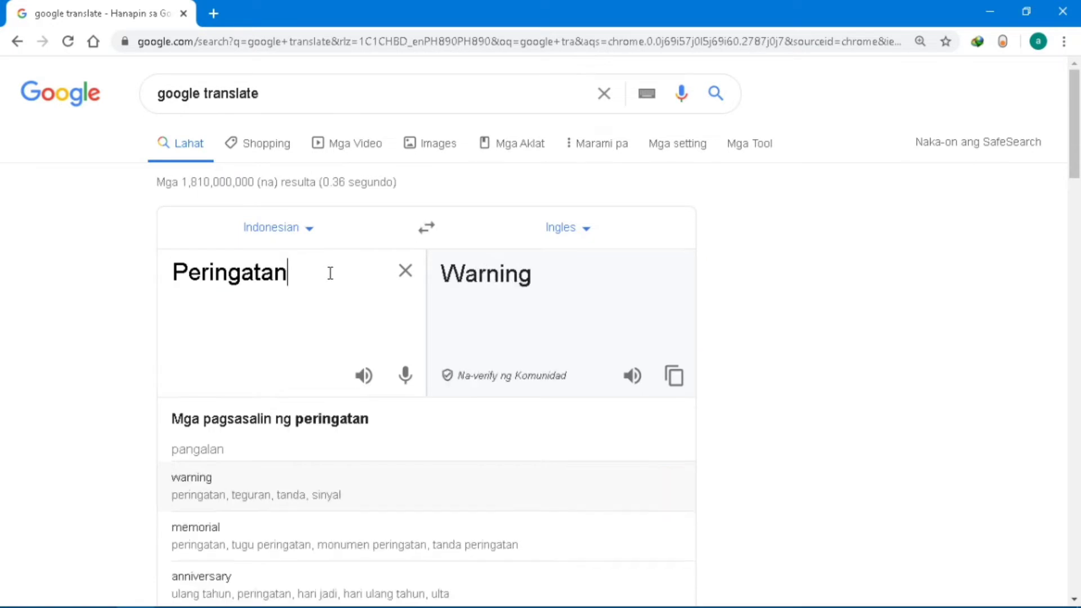
pyautogui.hotkey('alt', 'Tab')
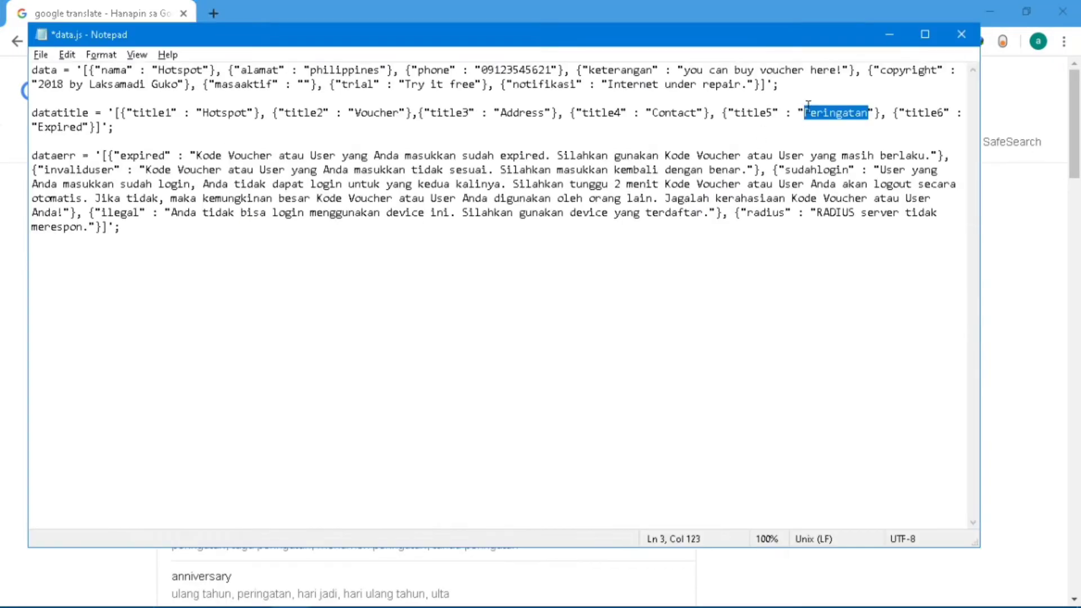
pyautogui.write('Warnin')
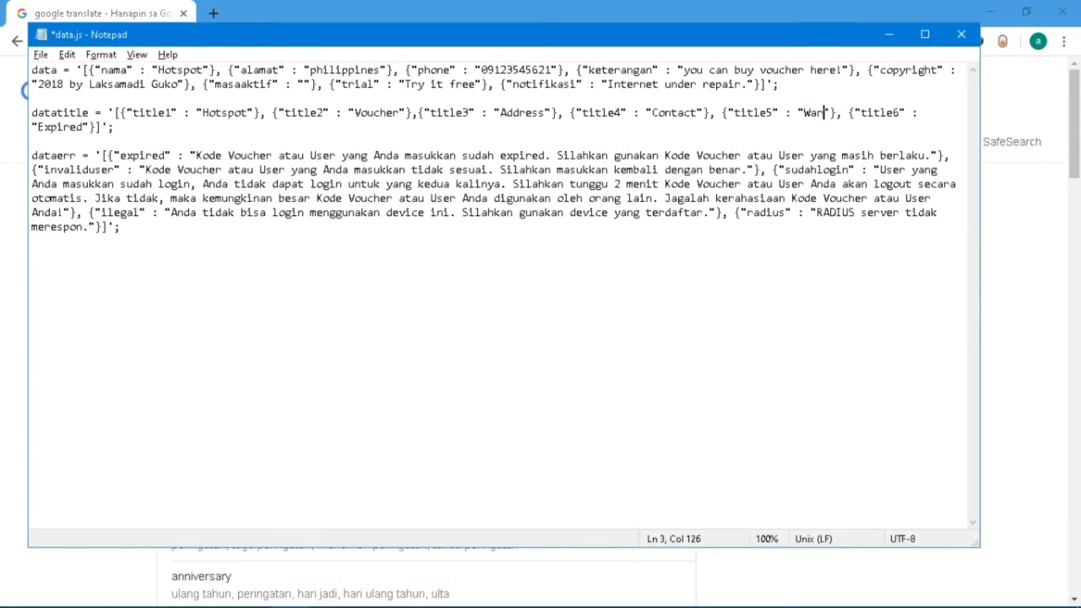
pyautogui.write('g')
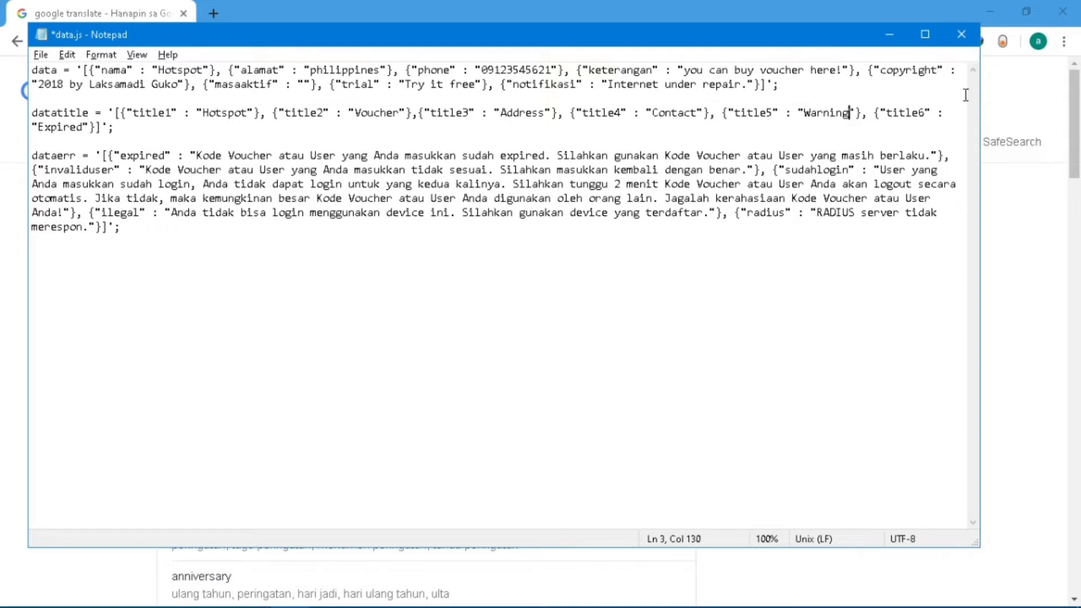
pyautogui.click(76, 127)
# Replace the Indonesian expired message with its English translation on the dataerr line.
pyautogui.moveTo(196, 156); pyautogui.dragTo(932, 150)
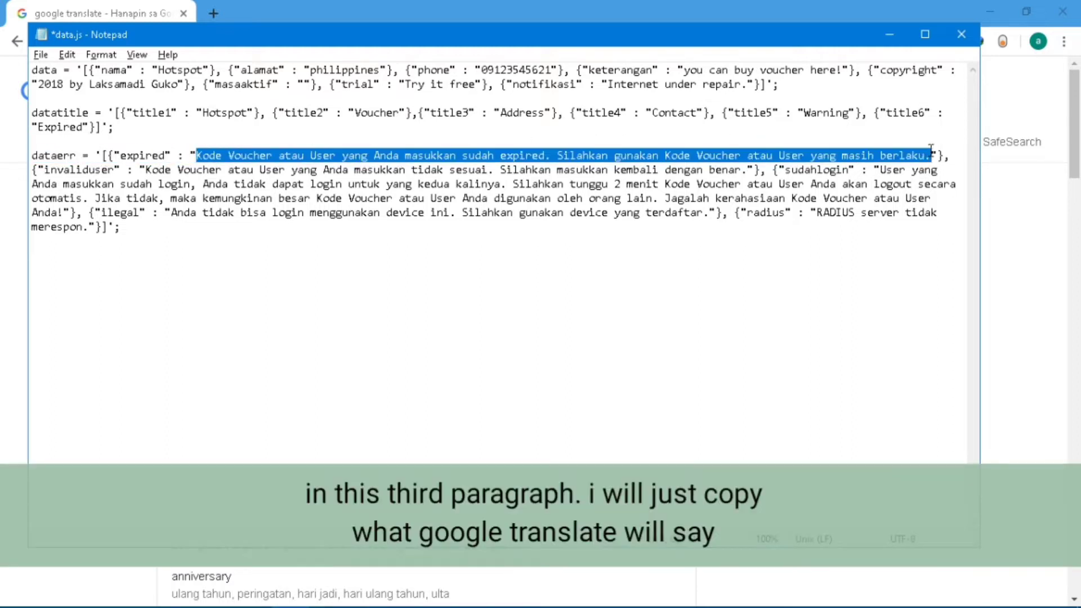
pyautogui.hotkey('alt', 'Tab')
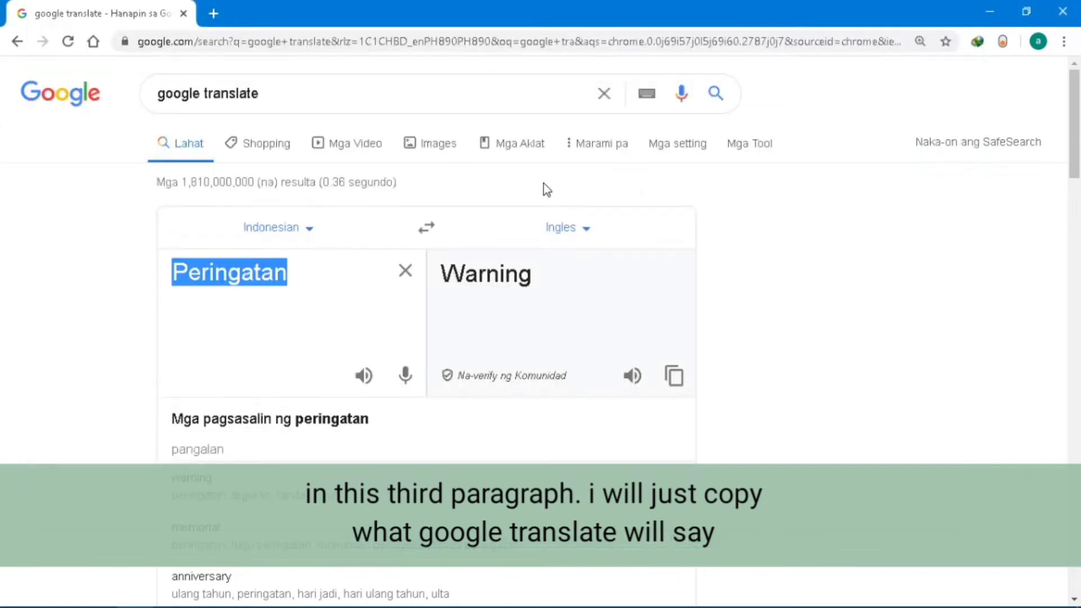
pyautogui.hotkey('ctrl', 'v')
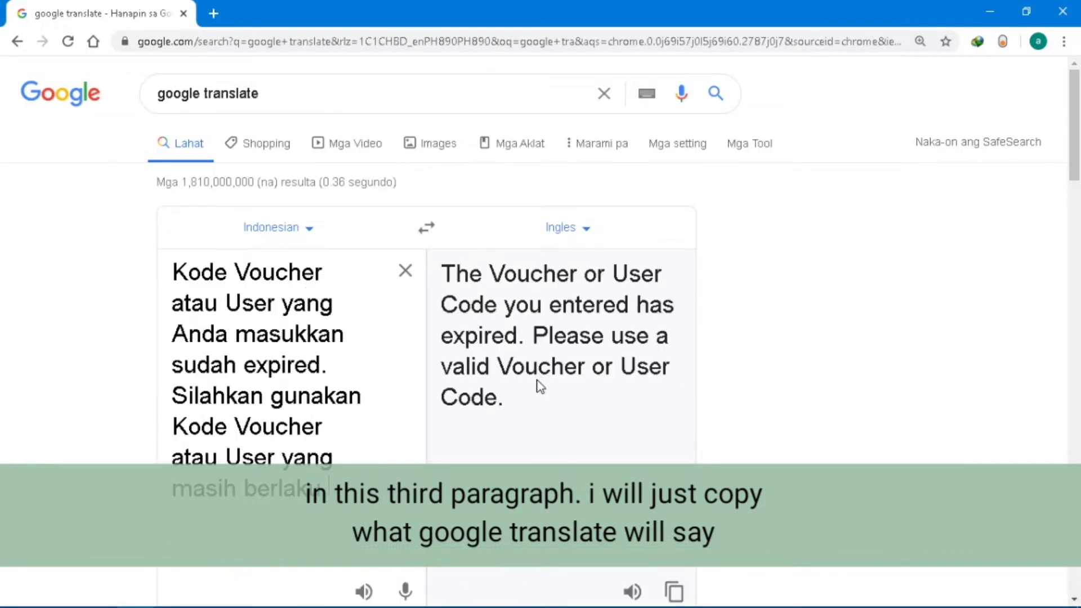
pyautogui.moveTo(535, 386); pyautogui.dragTo(453, 259)
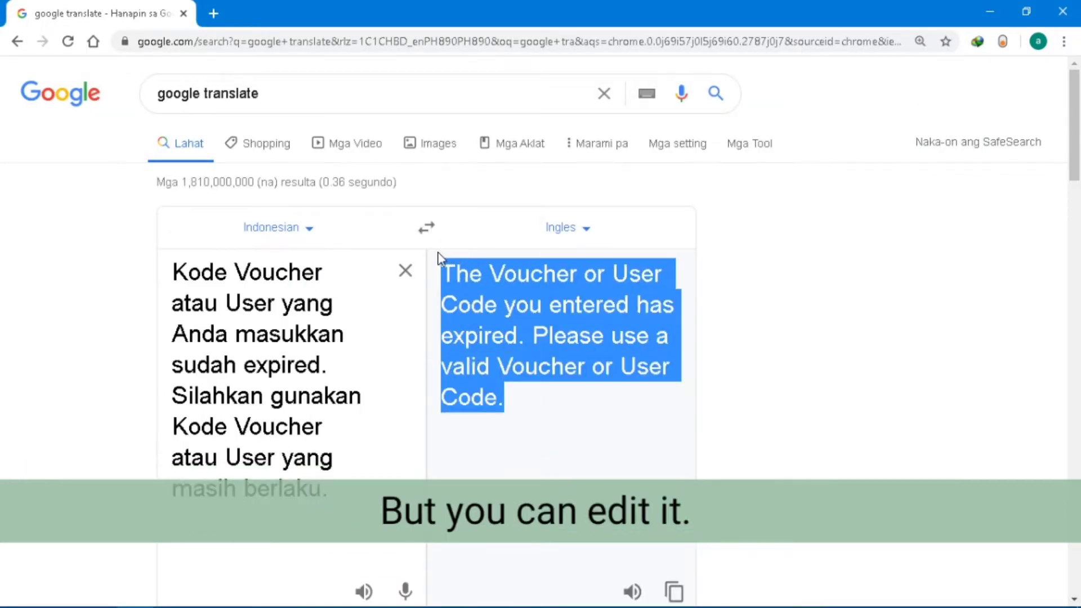
pyautogui.hotkey('alt', 'Tab')
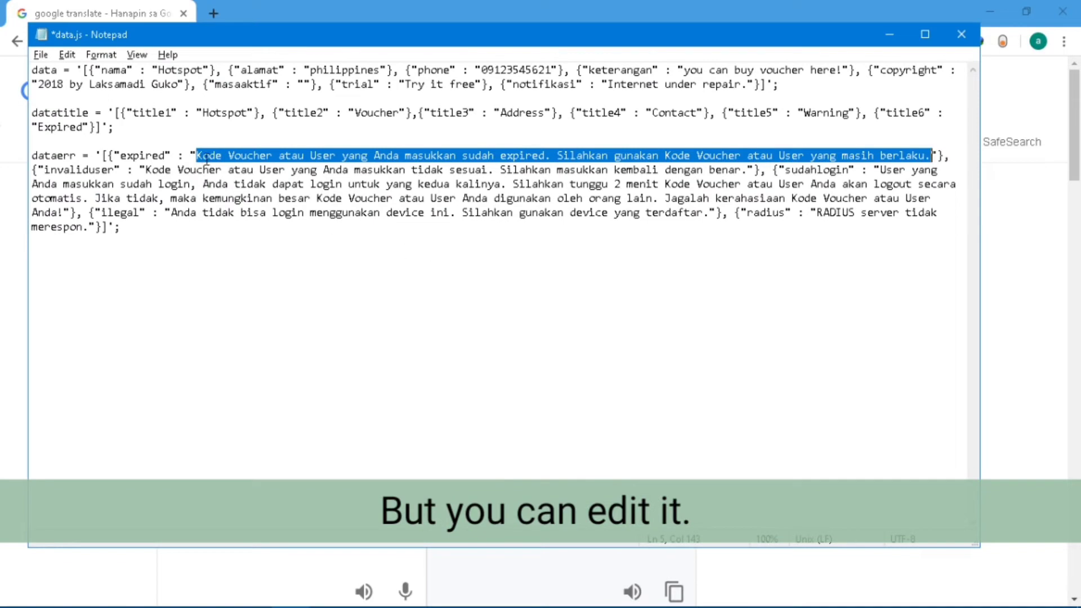
pyautogui.hotkey('ctrl', 'v')
pyautogui.click(203, 156)
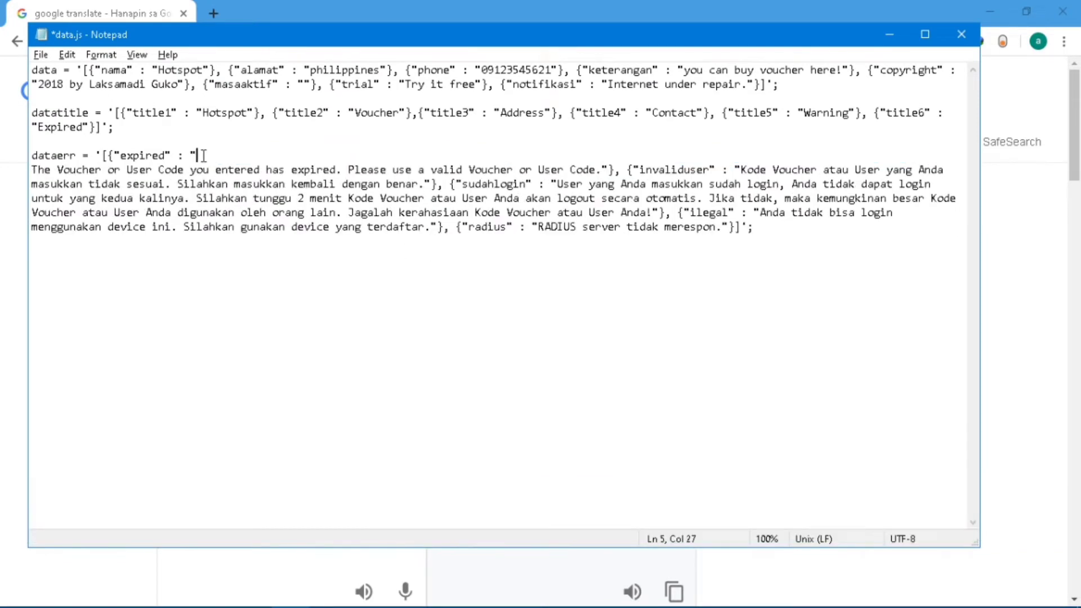
pyautogui.press('Delete')
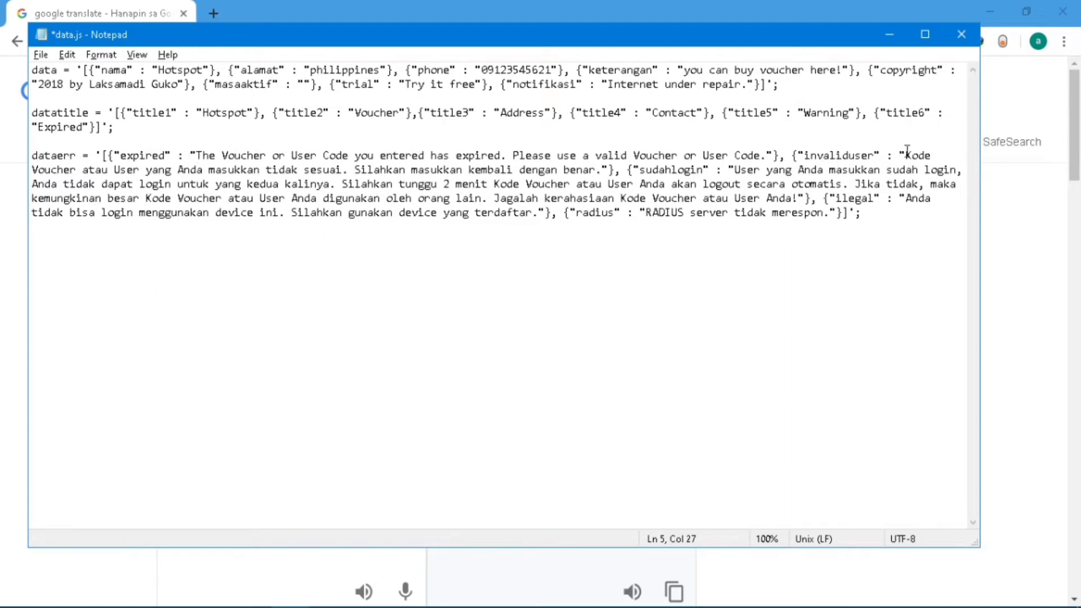
# Translate the invaliduser message and paste the English text over the original.
pyautogui.moveTo(906, 155); pyautogui.dragTo(601, 169)
pyautogui.hotkey('ctrl', 'c')
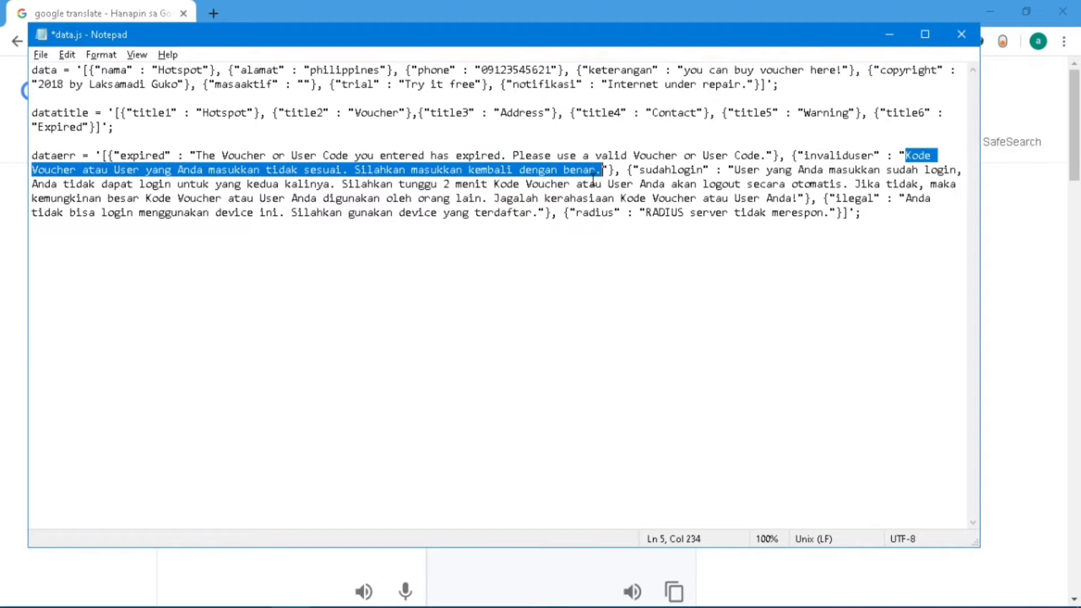
pyautogui.hotkey('alt', 'Tab')
pyautogui.tripleClick(290, 294)
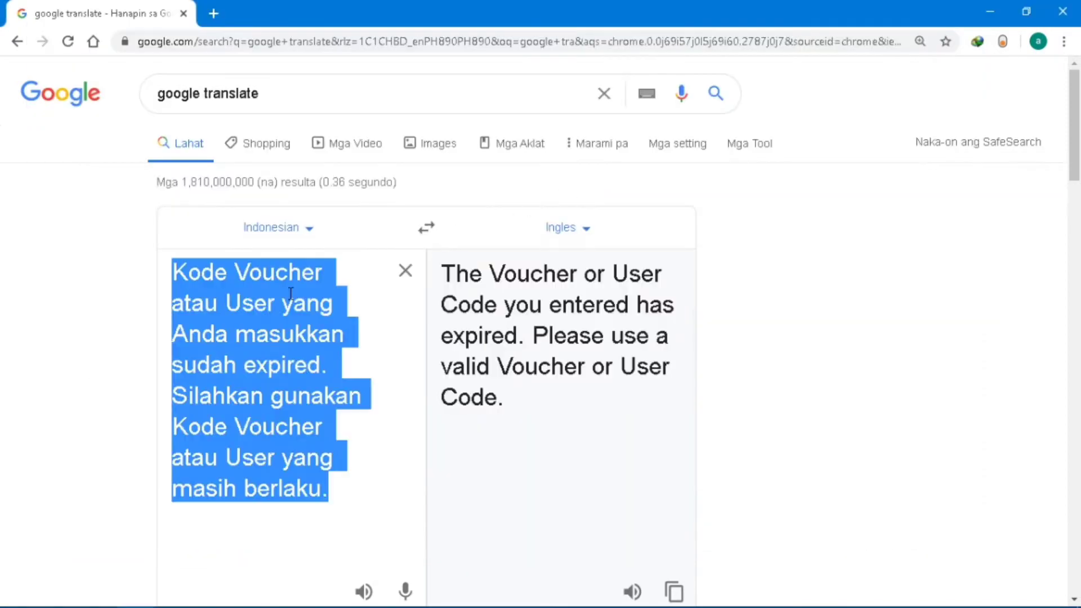
pyautogui.hotkey('ctrl', 'v')
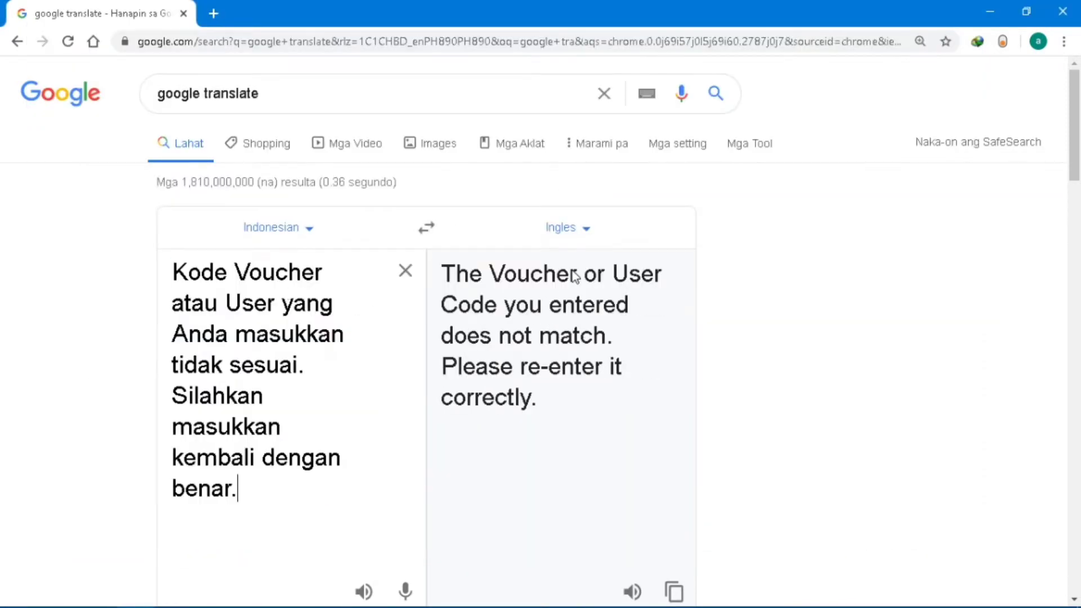
pyautogui.moveTo(543, 397); pyautogui.dragTo(429, 253)
pyautogui.click(503, 333)
pyautogui.moveTo(539, 402); pyautogui.dragTo(431, 272)
pyautogui.hotkey('ctrl', 'c')
pyautogui.hotkey('alt', 'Tab')
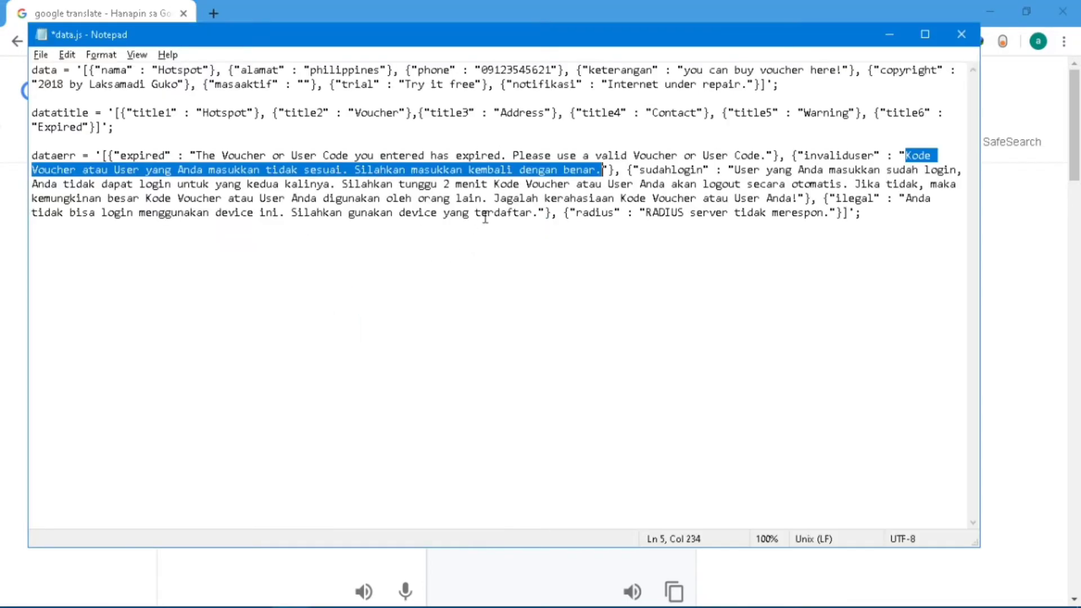
pyautogui.hotkey('ctrl', 'v')
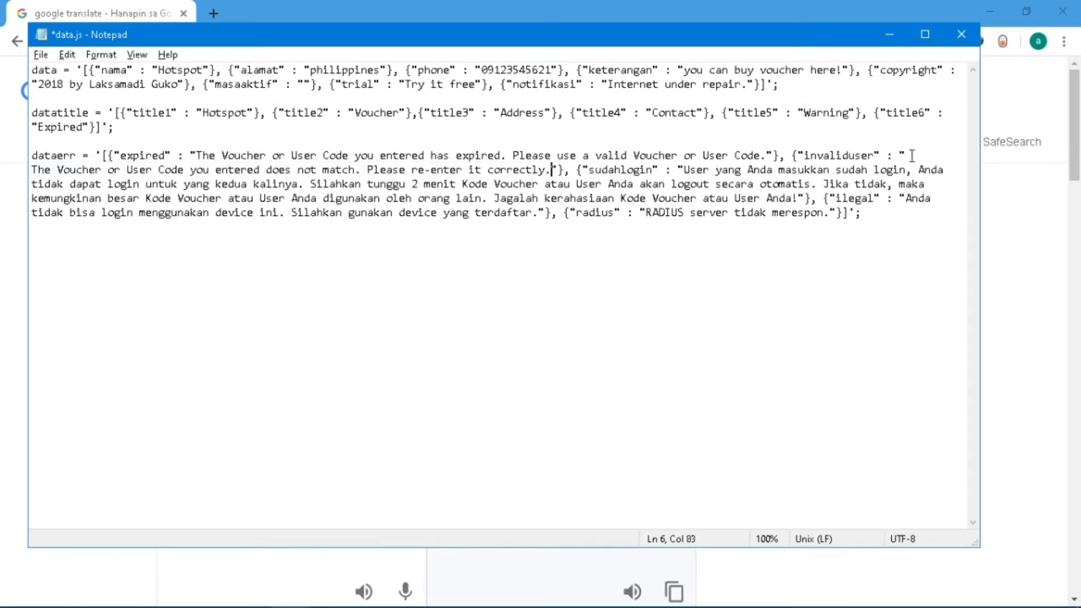
pyautogui.click(921, 155)
pyautogui.press('Delete')
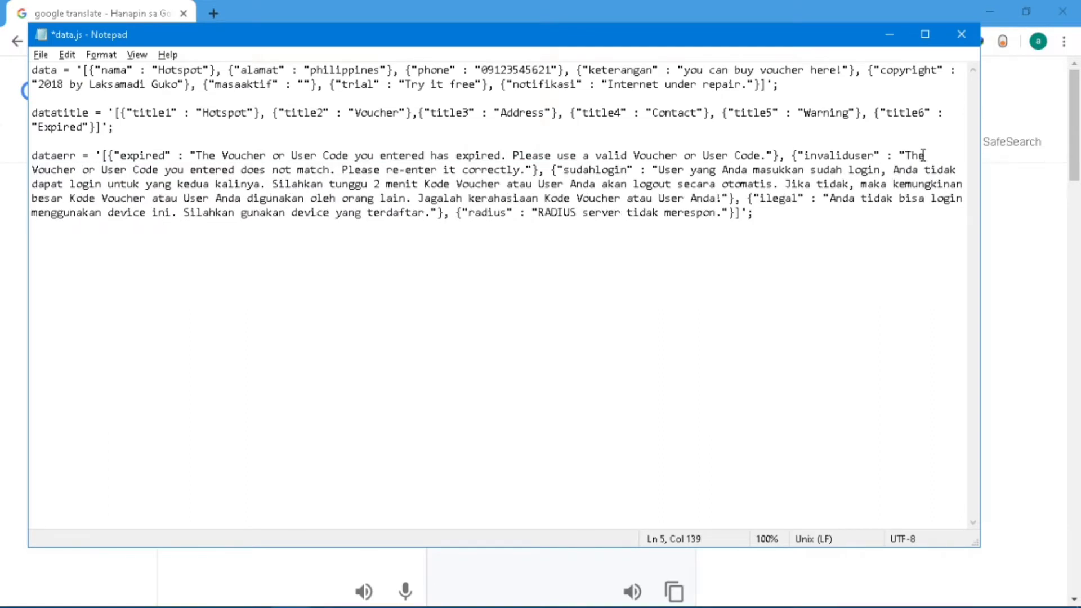
# Translate the sudahlogin message into English, then select the ilegal and radius messages.
pyautogui.click(660, 169)
pyautogui.moveTo(660, 169); pyautogui.dragTo(717, 198)
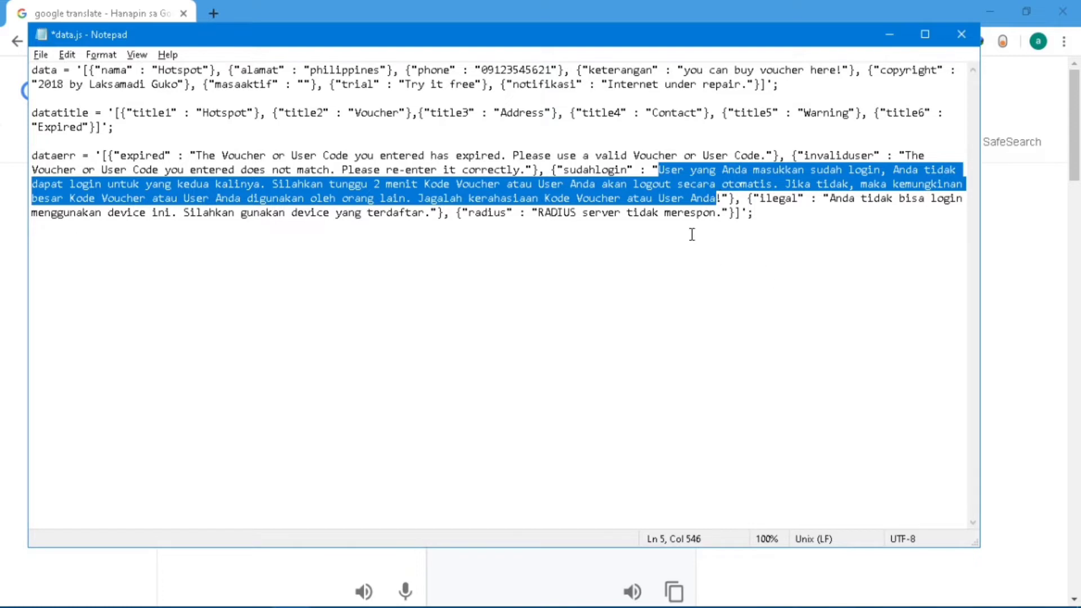
pyautogui.click(677, 170)
pyautogui.moveTo(661, 169); pyautogui.dragTo(725, 199)
pyautogui.hotkey('ctrl', 'c')
pyautogui.hotkey('alt', 'Tab')
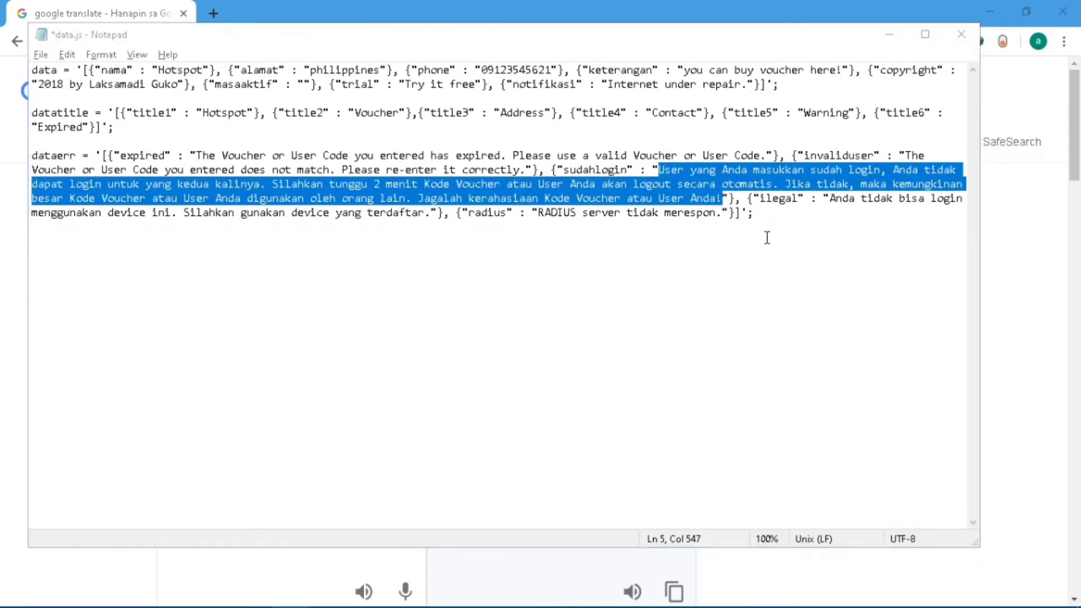
pyautogui.click(282, 317)
pyautogui.hotkey('ctrl', 'a')
pyautogui.hotkey('ctrl', 'v')
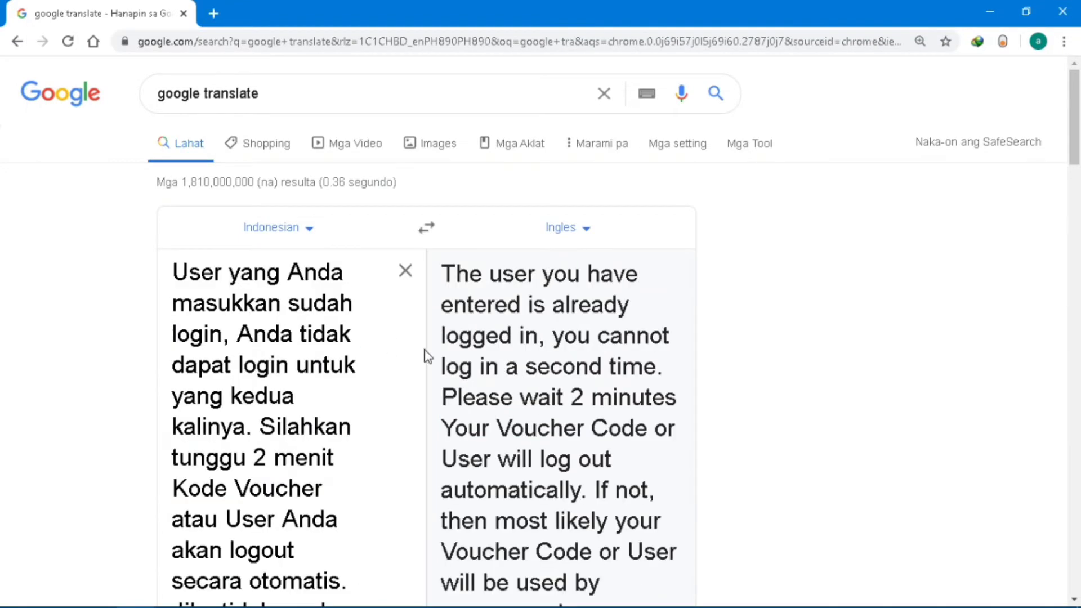
pyautogui.moveTo(443, 274); pyautogui.dragTo(556, 513)
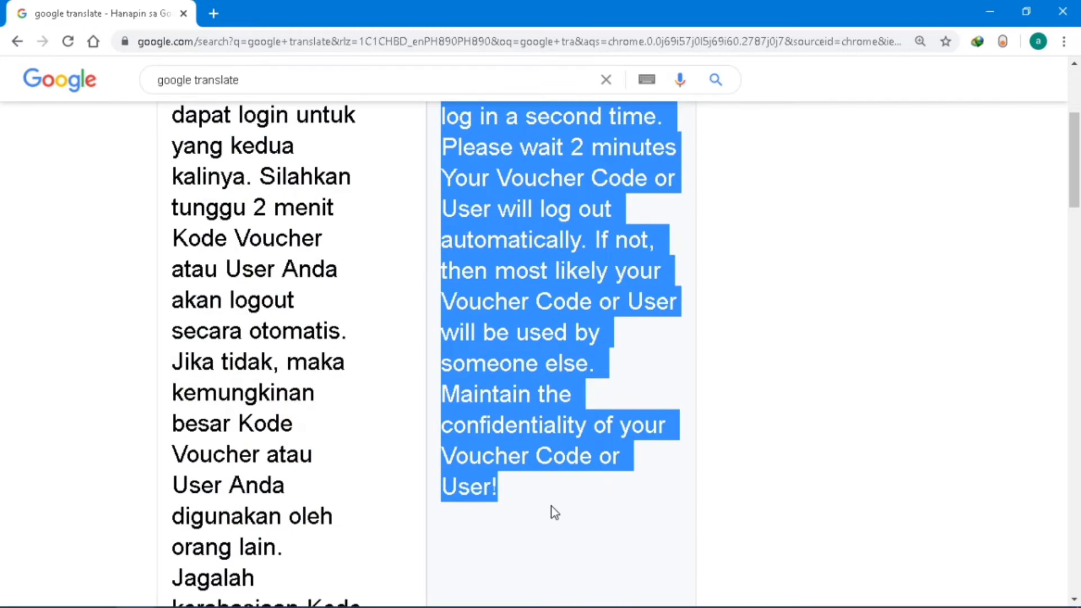
pyautogui.hotkey('alt', 'Tab')
pyautogui.hotkey('ctrl', 'v')
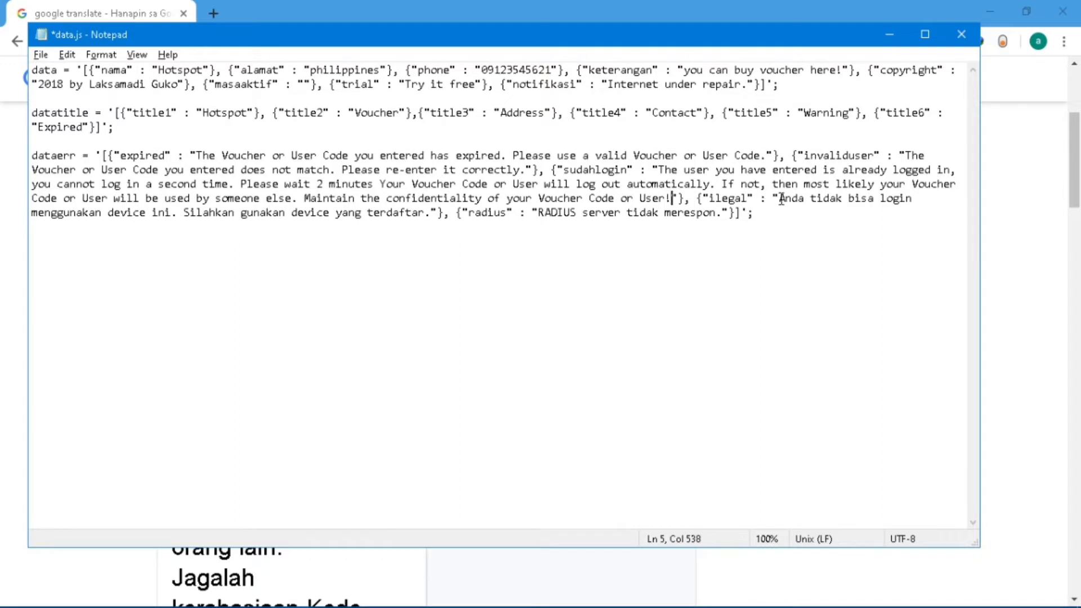
pyautogui.moveTo(778, 201); pyautogui.dragTo(724, 215)
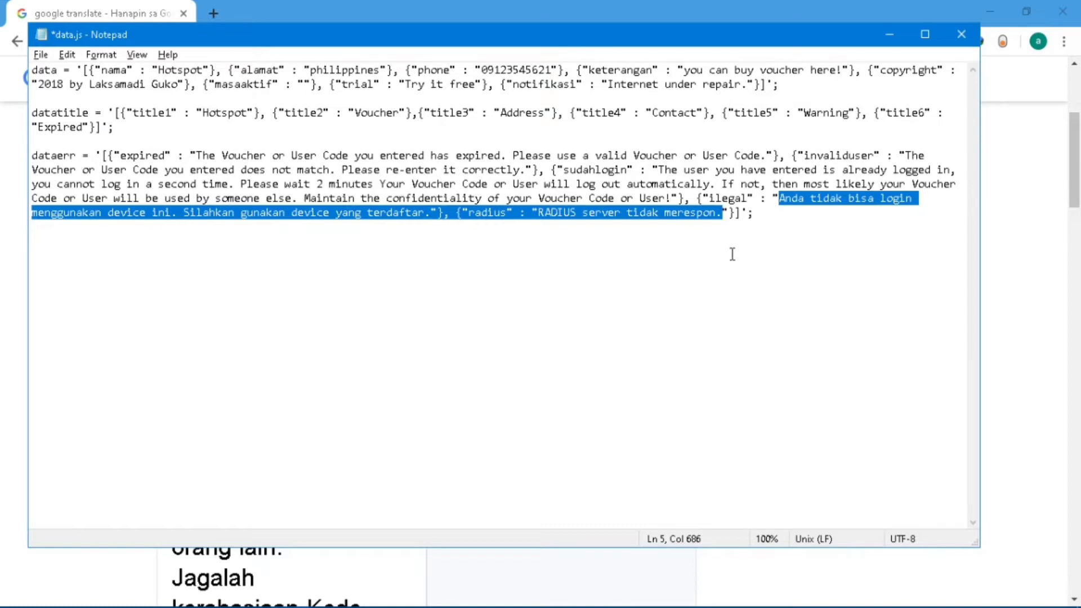
# Translate the ilegal and RADIUS error messages and paste the English text into data.js.
pyautogui.hotkey('ctrl', 'c')
pyautogui.hotkey('alt', 'Tab')
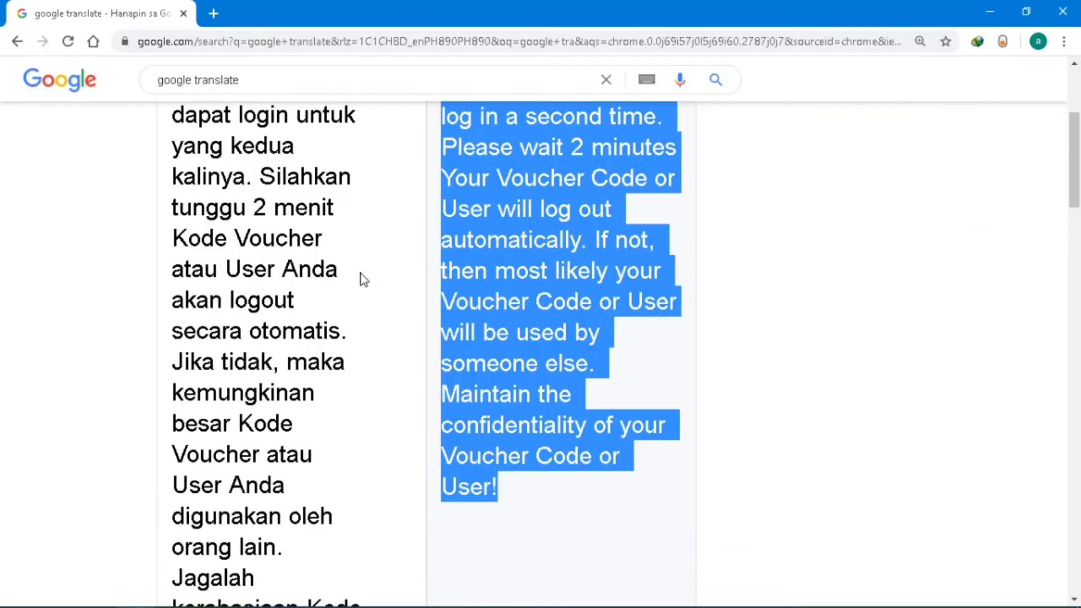
pyautogui.click(362, 279)
pyautogui.hotkey('ctrl', 'a')
pyautogui.hotkey('ctrl', 'v')
pyautogui.scroll(4, 519, 234)
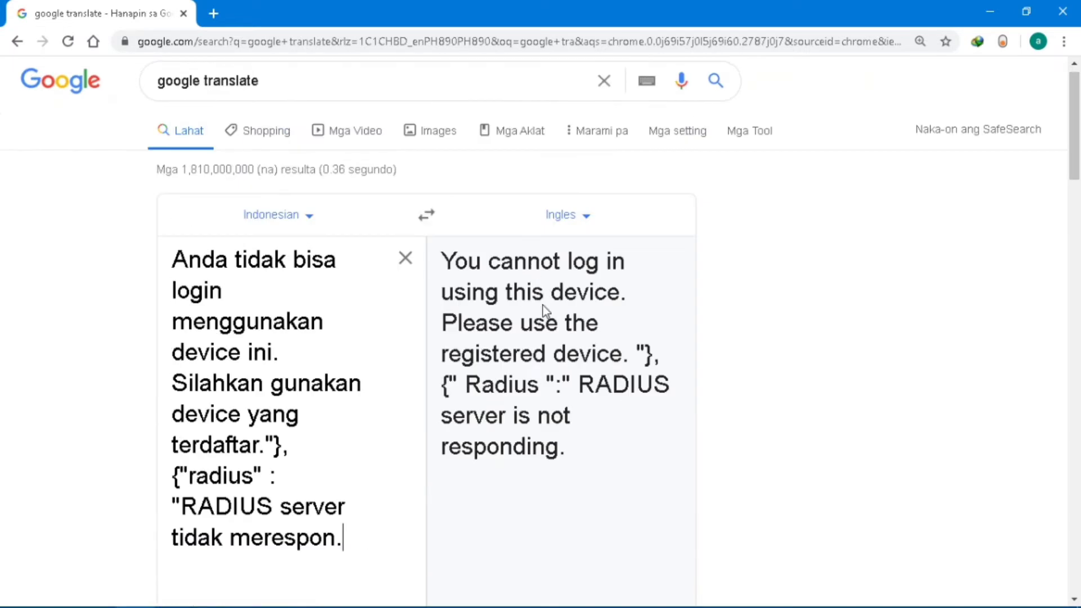
pyautogui.moveTo(598, 442); pyautogui.dragTo(437, 275)
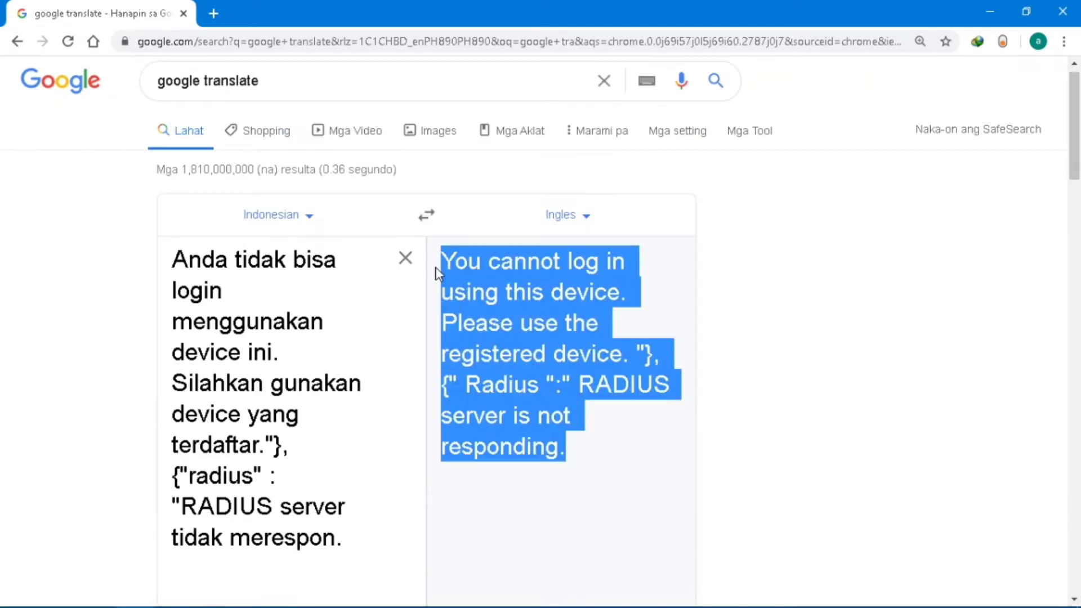
pyautogui.hotkey('ctrl', 'c')
pyautogui.hotkey('alt', 'Tab')
pyautogui.hotkey('ctrl', 'v')
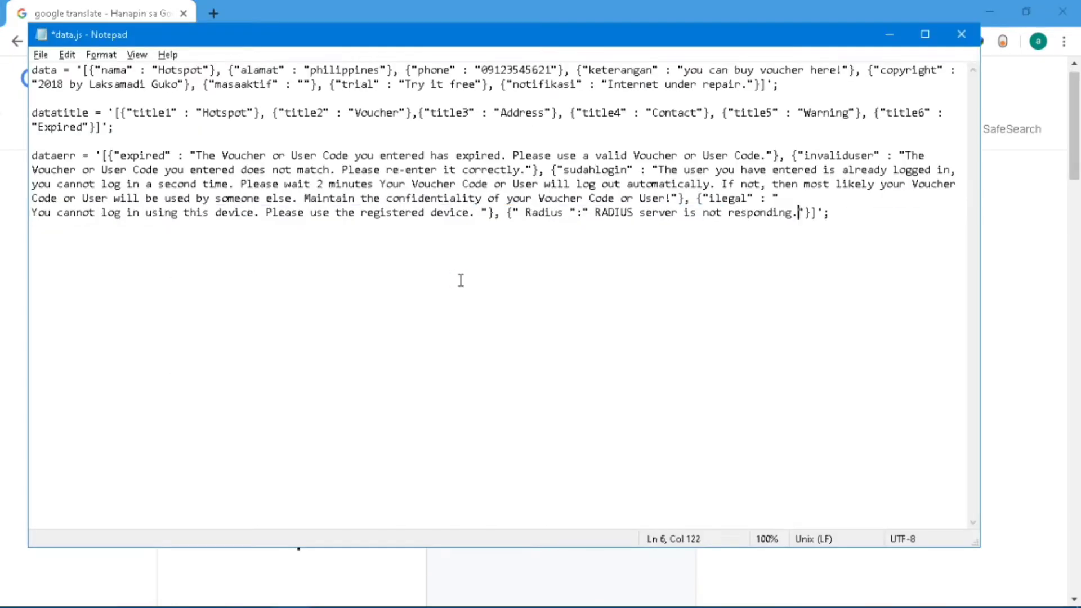
pyautogui.click(793, 198)
pyautogui.press('Delete')
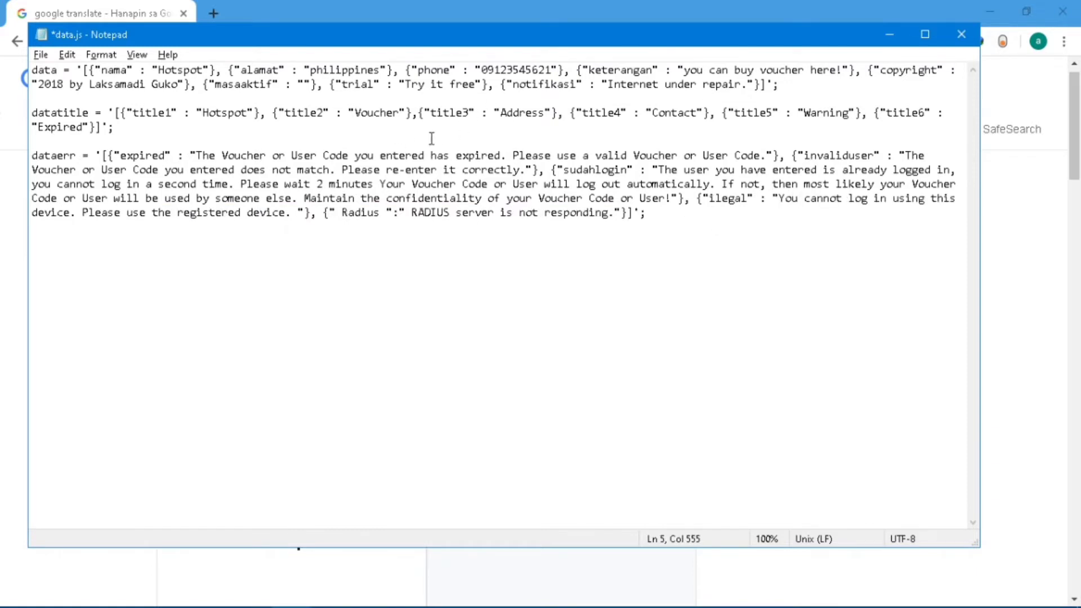
# Save data.js and close Notepad.
pyautogui.click(39, 56)
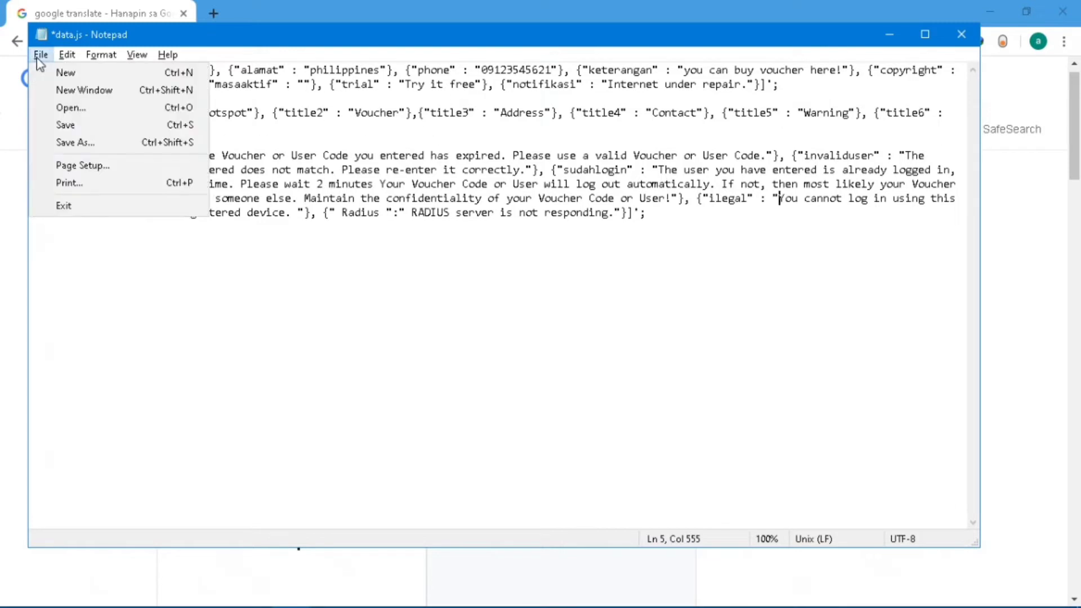
pyautogui.click(85, 125)
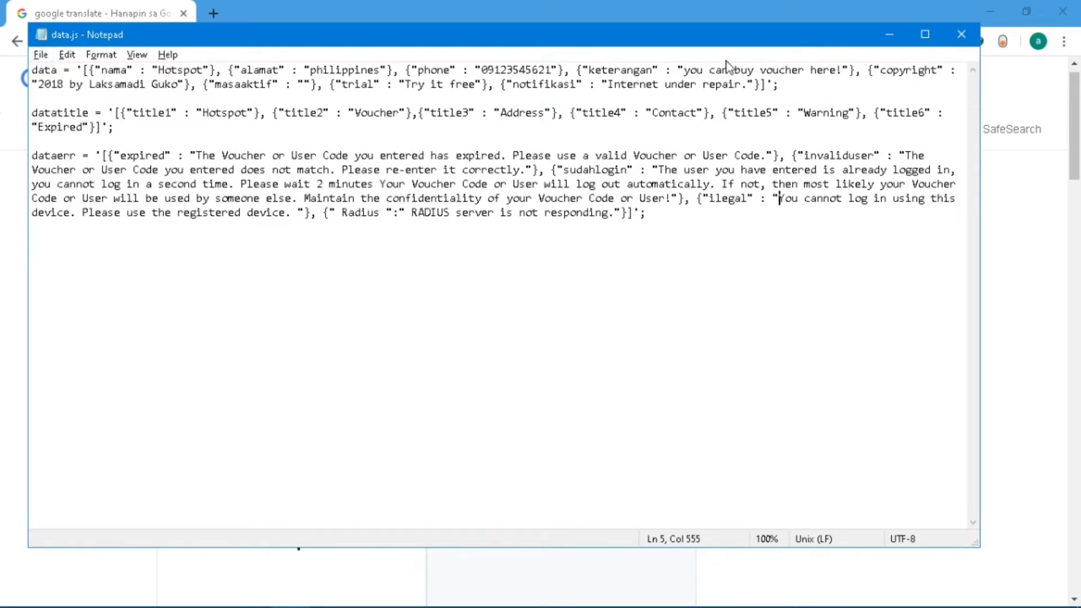
pyautogui.click(951, 41)
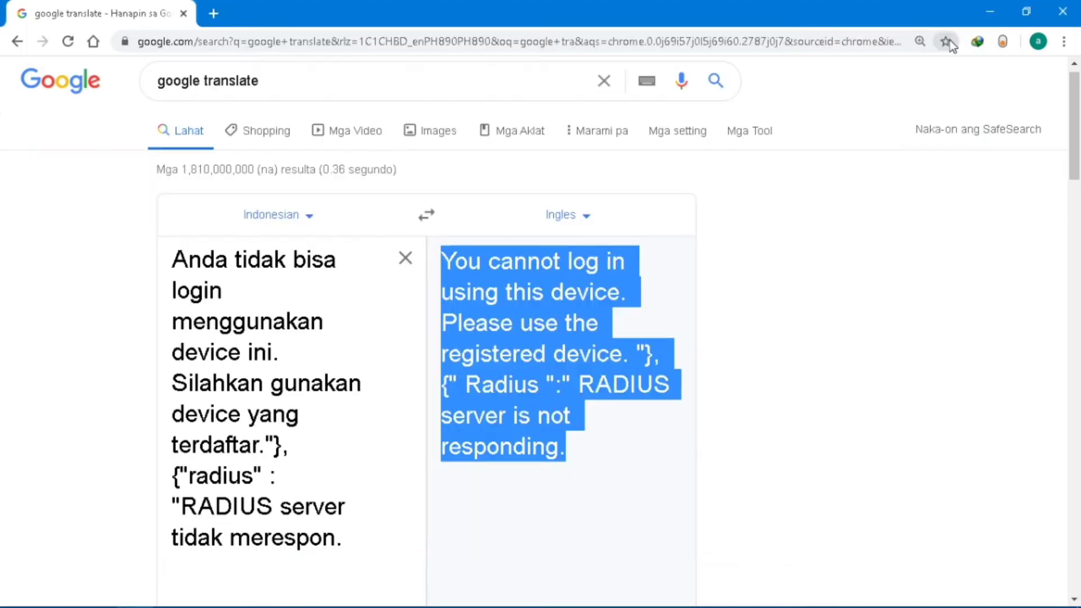
# Open paket-wifi.csv from the hotspot4 folder in Excel.
pyautogui.hotkey('alt', 'Tab')
pyautogui.hotkey('alt', 'Tab')
pyautogui.hotkey('alt', 'Tab')
pyautogui.hotkey('alt', 'Tab')
pyautogui.hotkey('alt', 'Tab')
pyautogui.hotkey('alt', 'Tab')
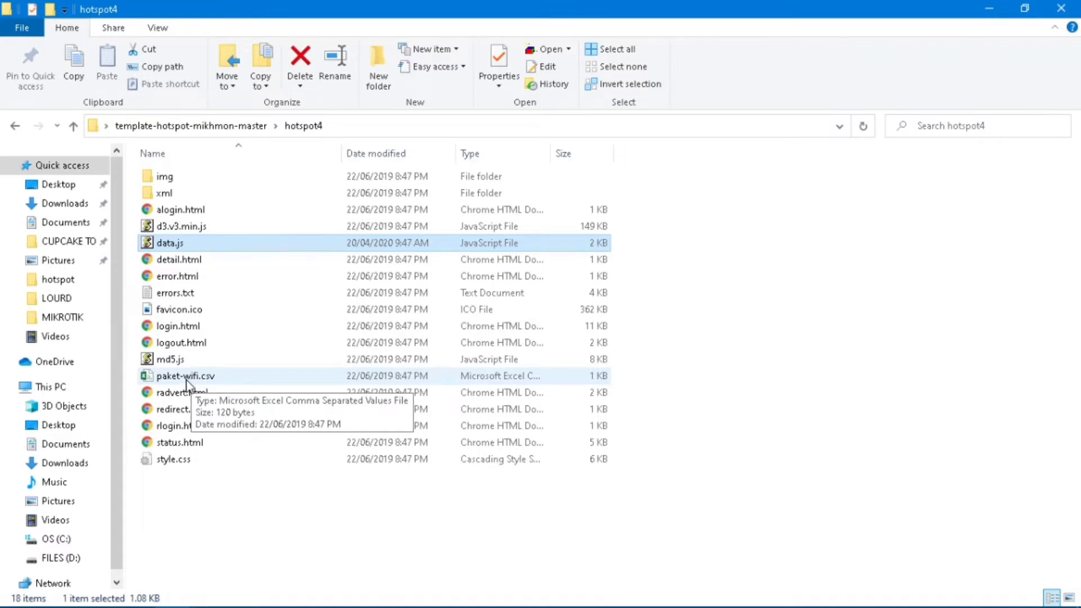
pyautogui.doubleClick(189, 377)
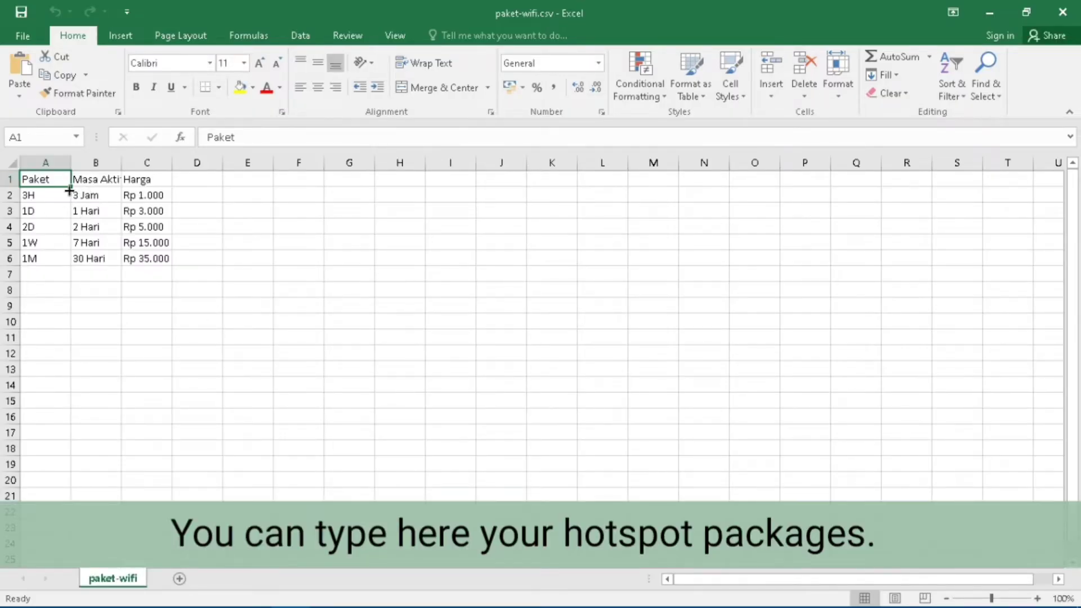
# Translate the Paket heading, rename A1 to Package, and widen column B.
pyautogui.hotkey('ctrl', 'c')
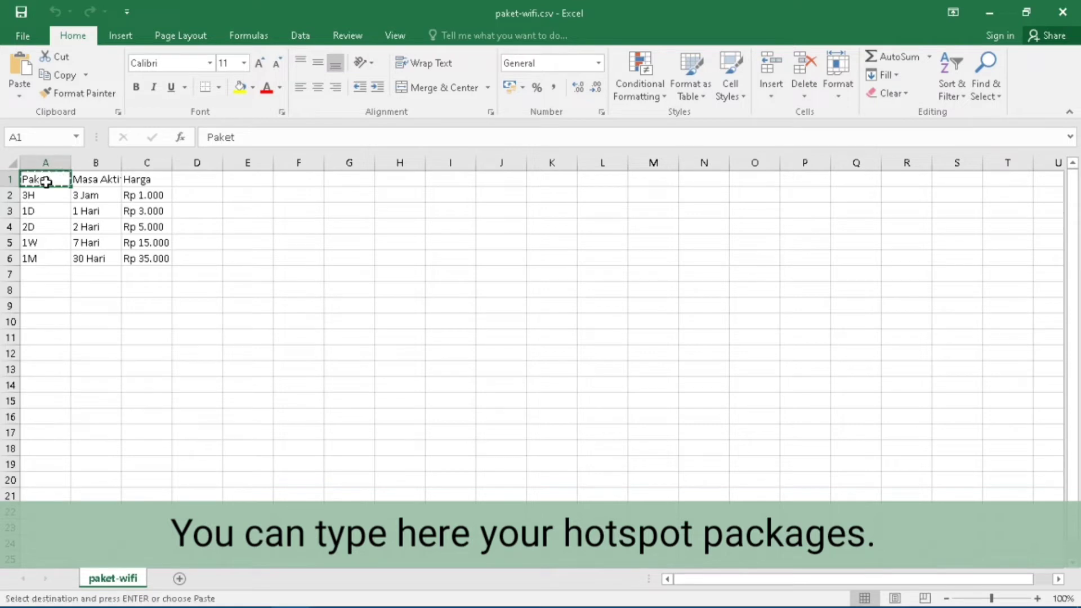
pyautogui.hotkey('alt', 'Tab')
pyautogui.hotkey('alt', 'Tab')
pyautogui.hotkey('alt', 'Tab')
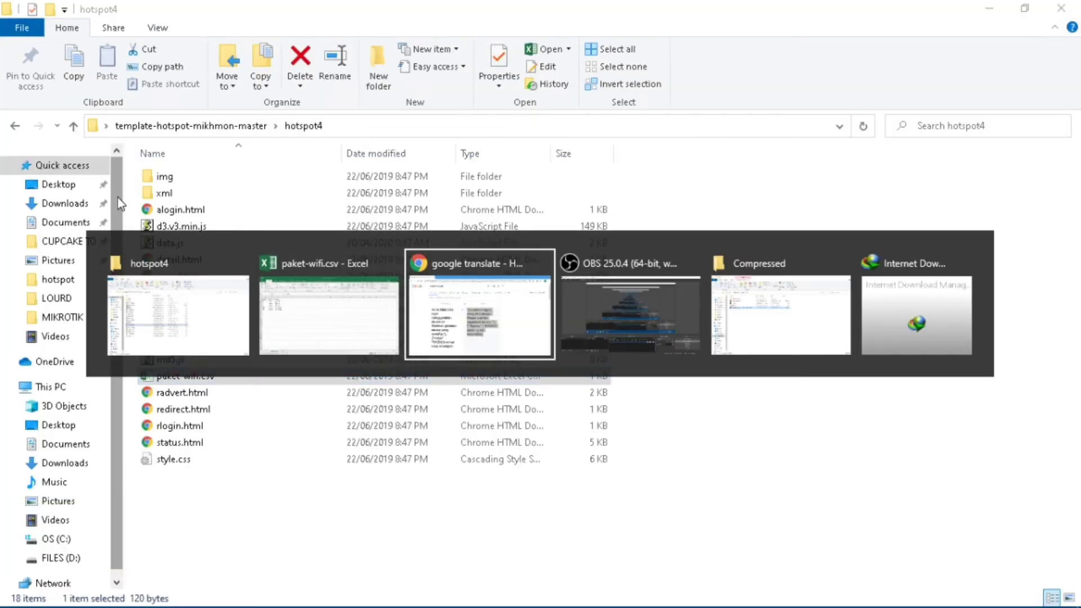
pyautogui.click(269, 330)
pyautogui.hotkey('ctrl', 'a')
pyautogui.hotkey('ctrl', 'v')
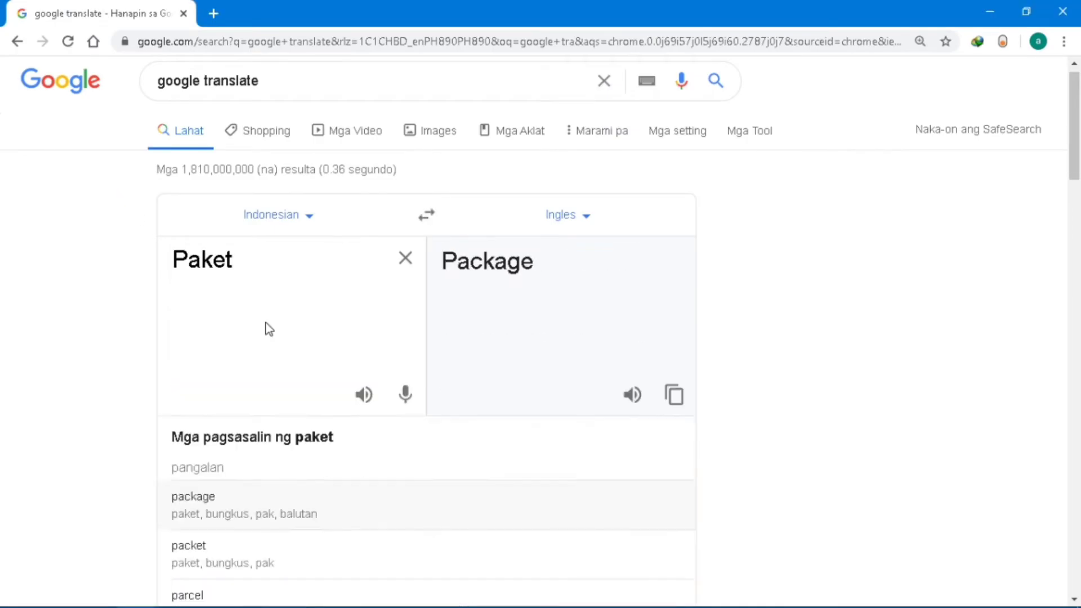
pyautogui.hotkey('alt', 'Tab')
pyautogui.hotkey('alt', 'Tab')
pyautogui.hotkey('alt', 'Tab')
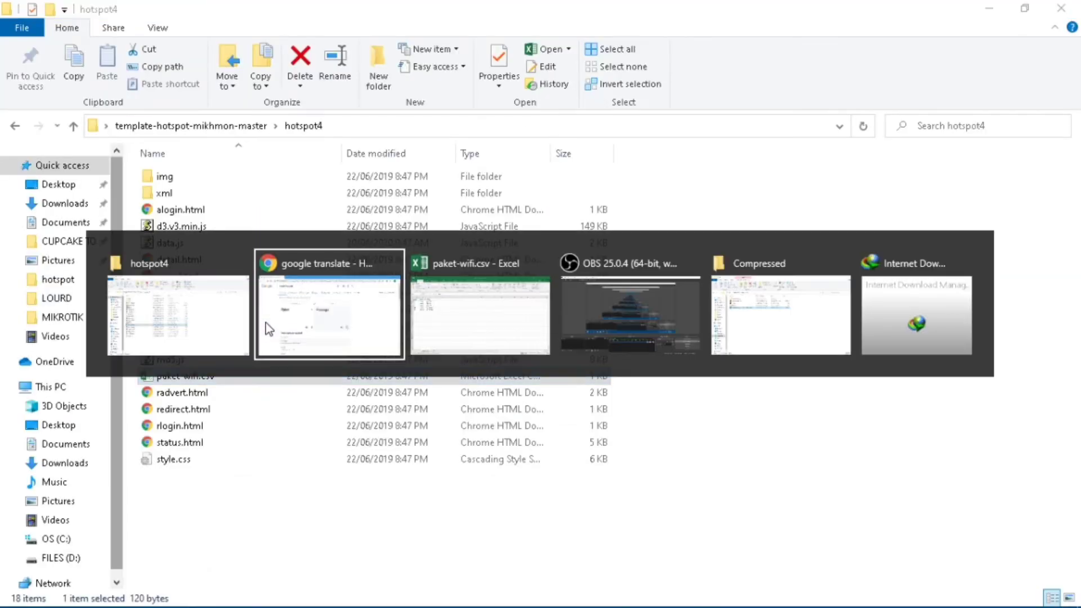
pyautogui.press('Escape')
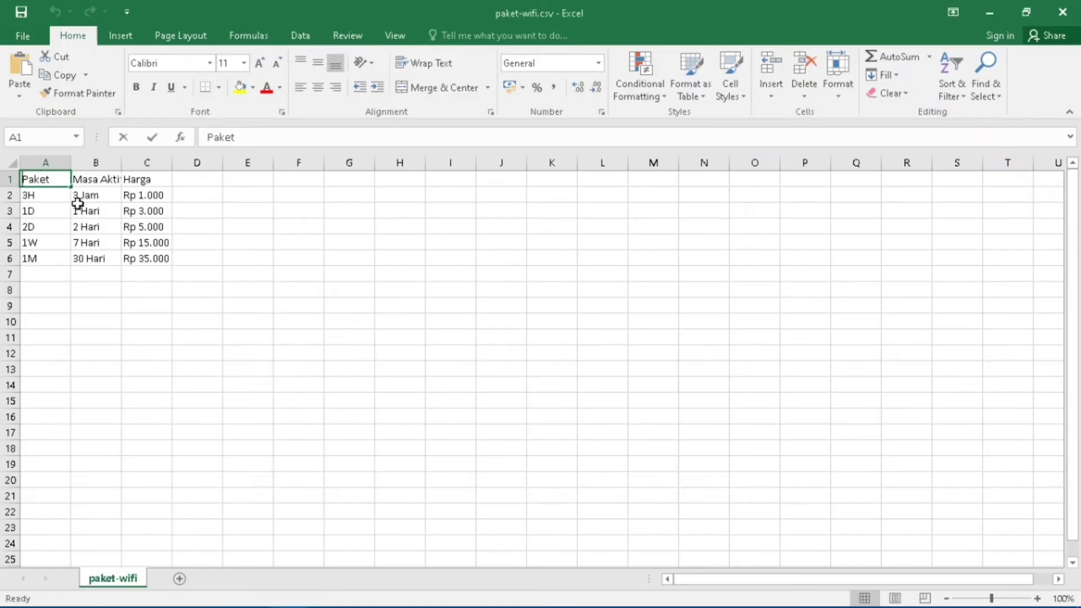
pyautogui.write('Packa')
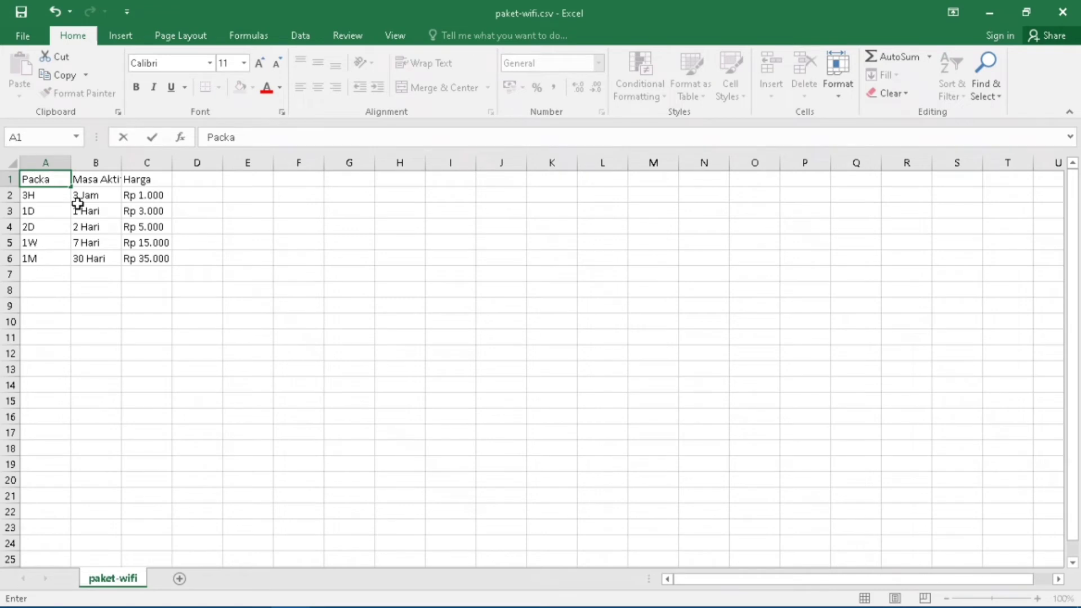
pyautogui.write('ge')
pyautogui.click(118, 164)
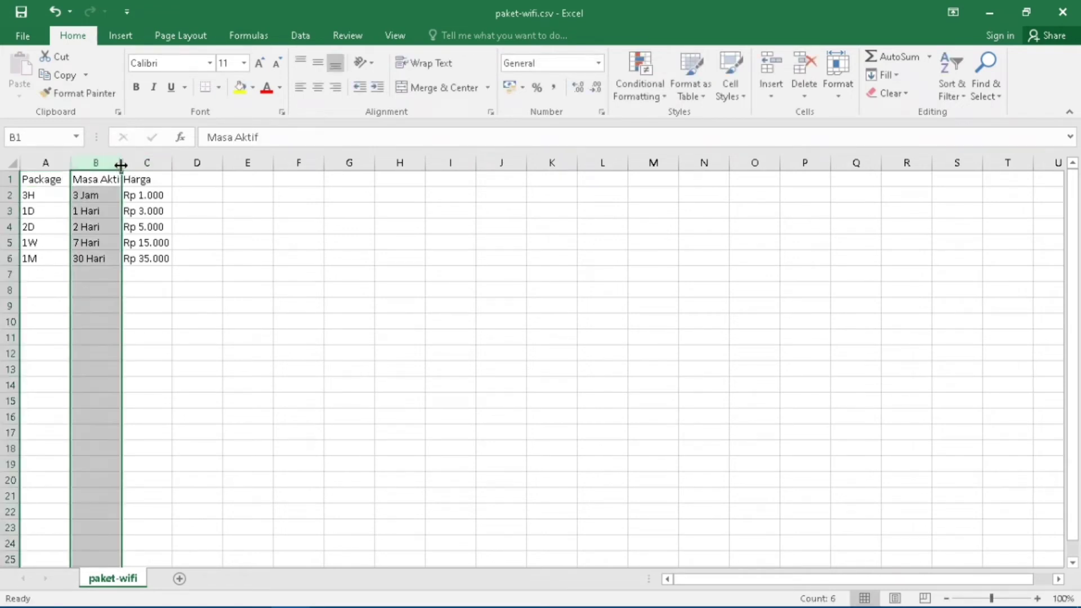
pyautogui.moveTo(121, 164); pyautogui.dragTo(197, 164)
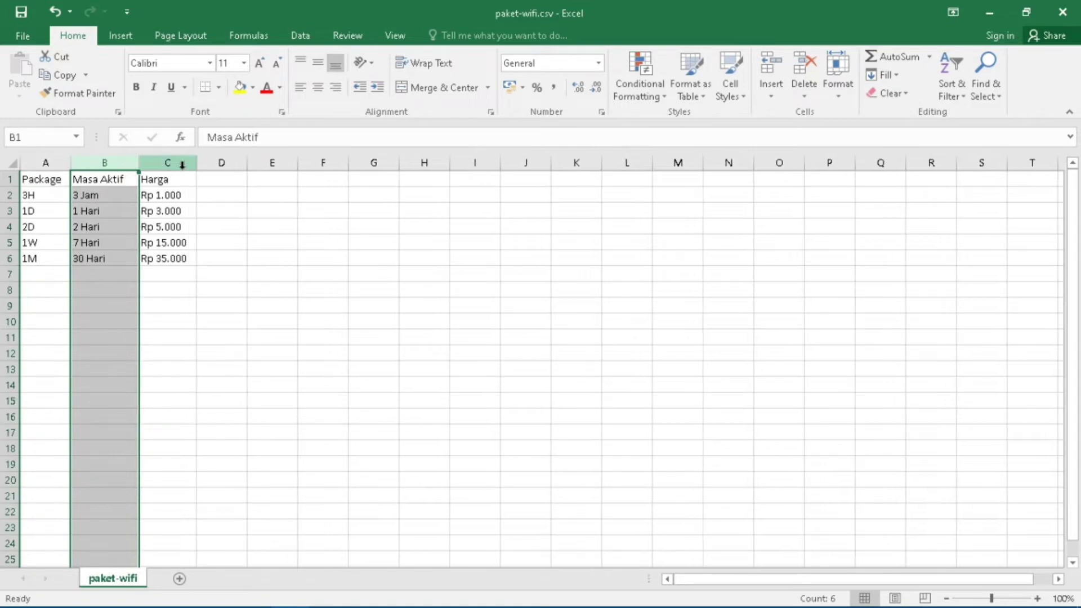
# Rename the Harga header in C1 to Price.
pyautogui.click(151, 179)
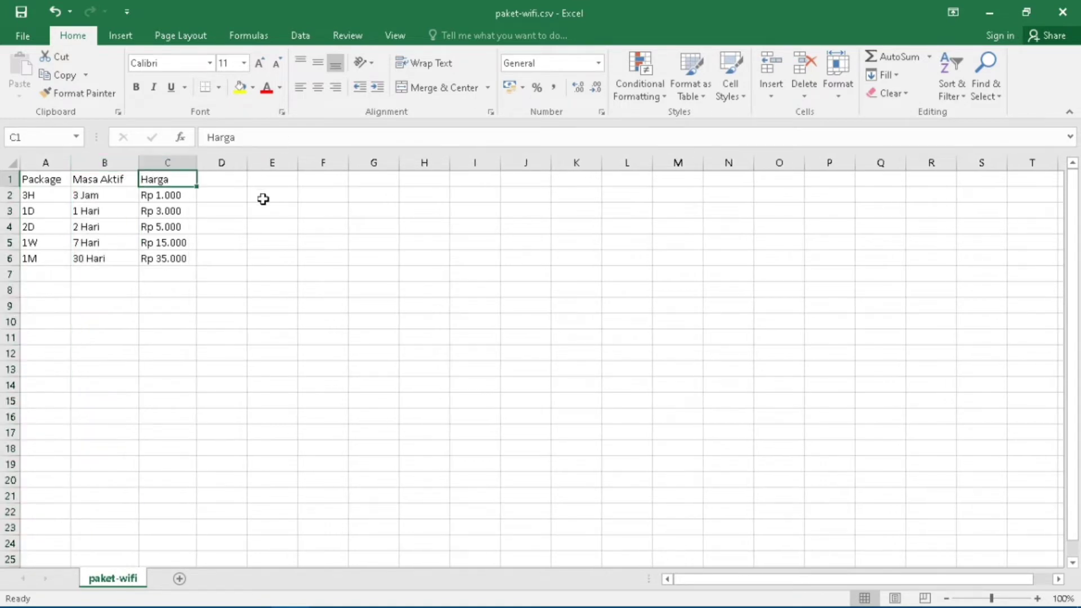
pyautogui.write('Price')
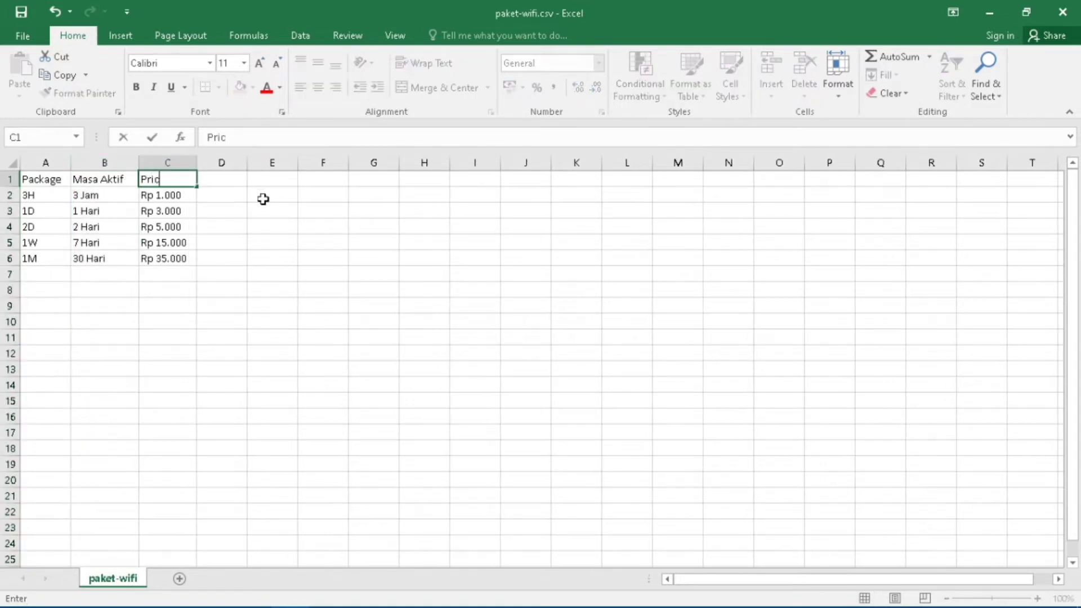
pyautogui.click(100, 178)
# Translate Masa Aktif, rename the B1 header to Active Period, and widen columns B and C.
pyautogui.hotkey('ctrl', 'c')
pyautogui.hotkey('alt', 'Tab')
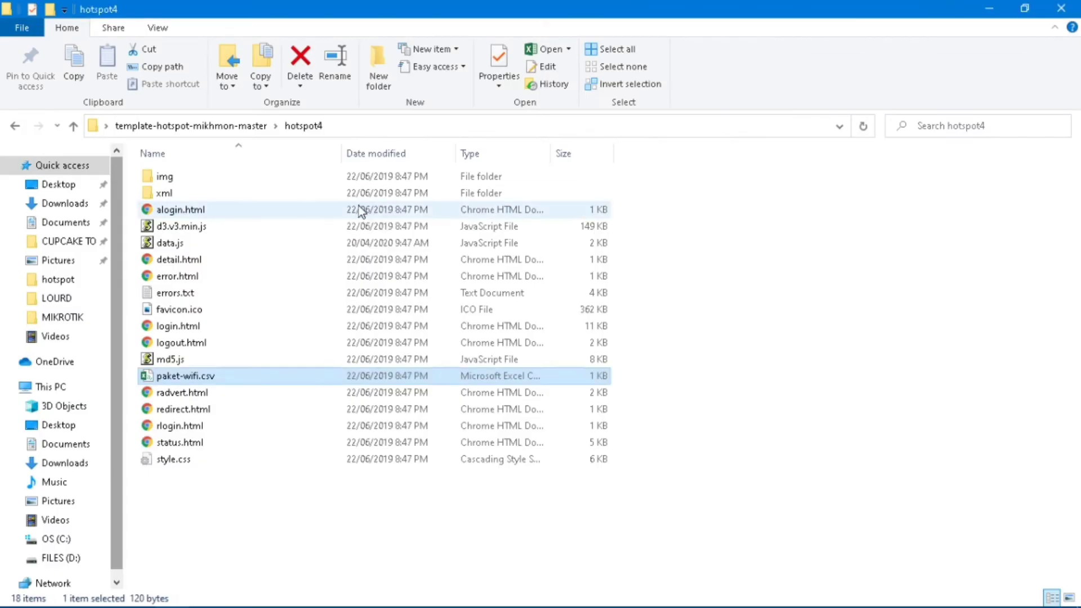
pyautogui.hotkey('alt', 'Tab')
pyautogui.hotkey('alt', 'Tab')
pyautogui.hotkey('ctrl', 'v')
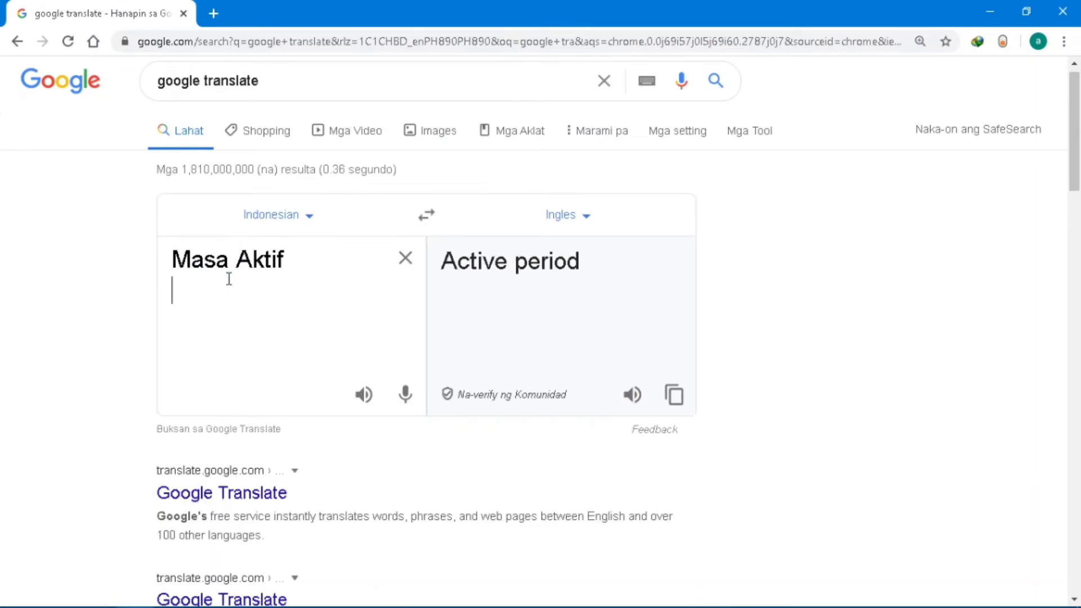
pyautogui.hotkey('alt', 'Tab')
pyautogui.hotkey('alt', 'Tab')
pyautogui.hotkey('alt', 'Tab')
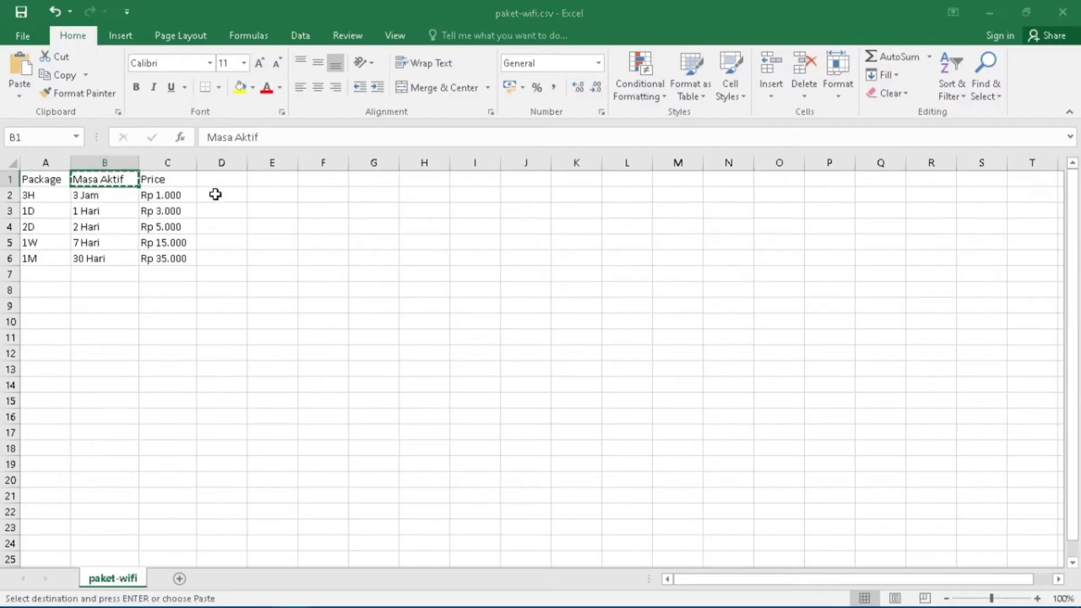
pyautogui.write('Ac')
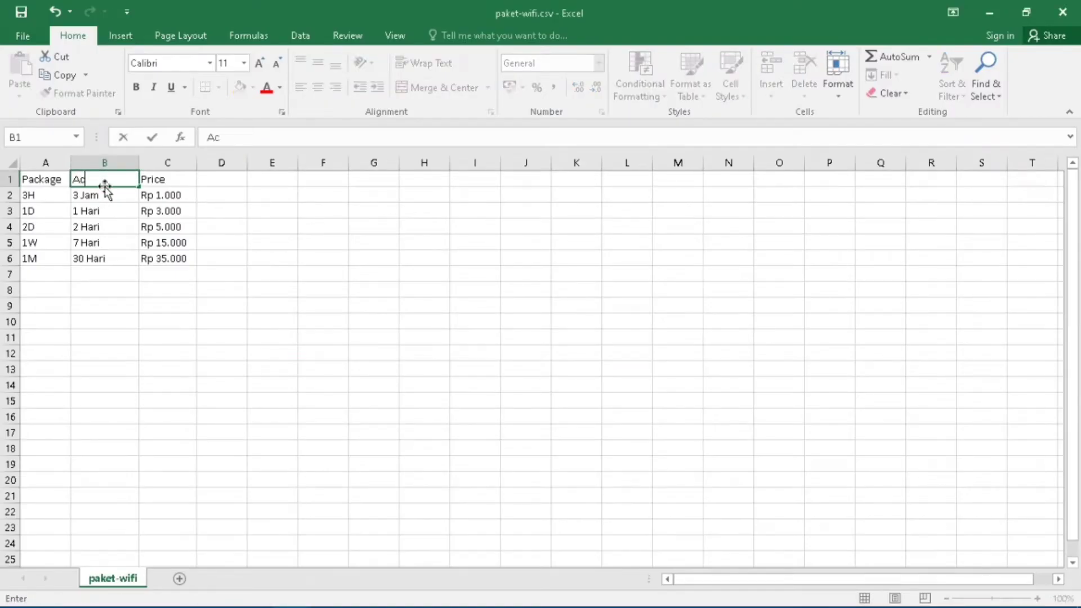
pyautogui.write('tive Period')
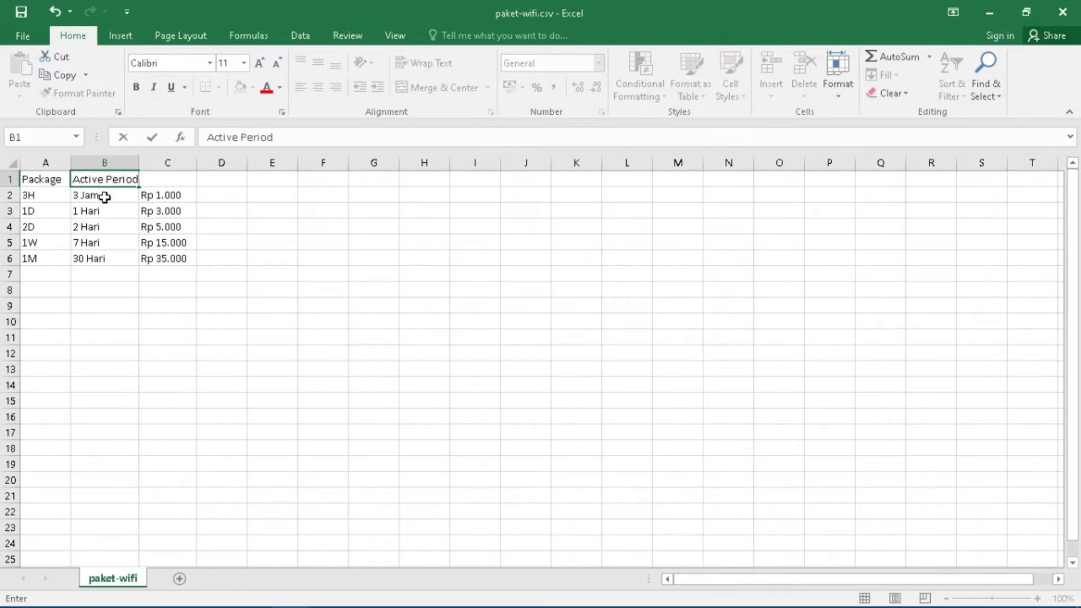
pyautogui.click(133, 163)
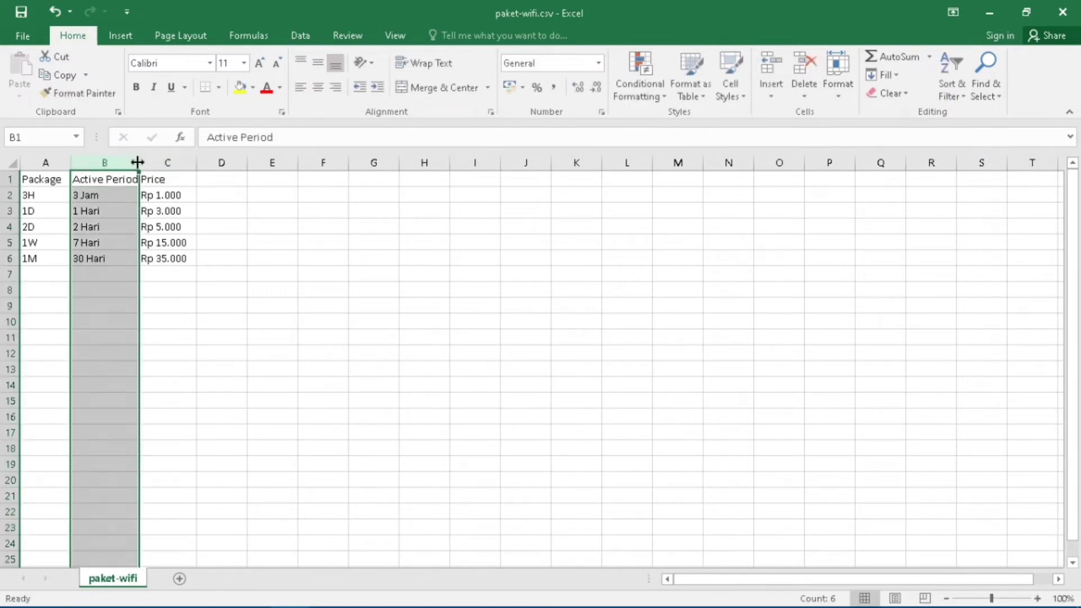
pyautogui.moveTo(137, 163); pyautogui.dragTo(220, 163)
pyautogui.click(184, 213)
pyautogui.click(289, 301)
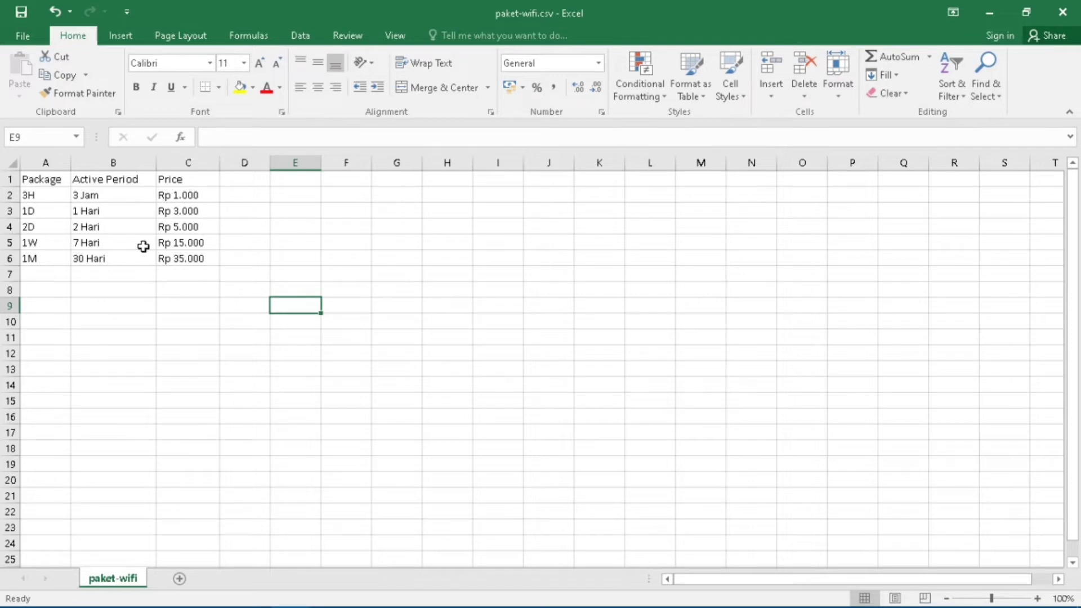
# Translate the 3 Jam package value and review the package cells and headers.
pyautogui.click(113, 194)
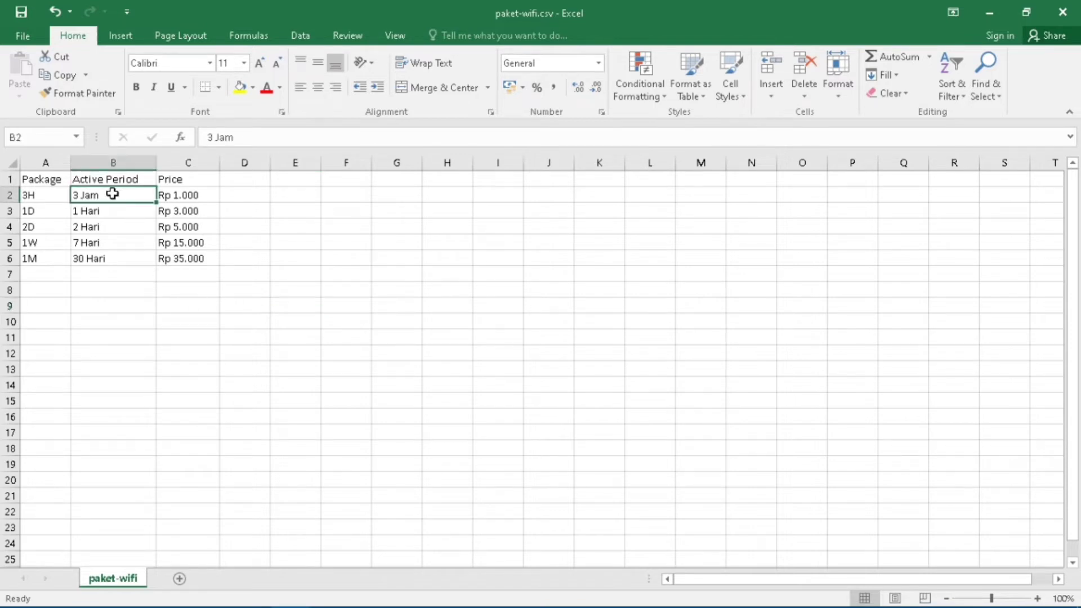
pyautogui.hotkey('alt', 'Tab')
pyautogui.hotkey('alt', 'Tab')
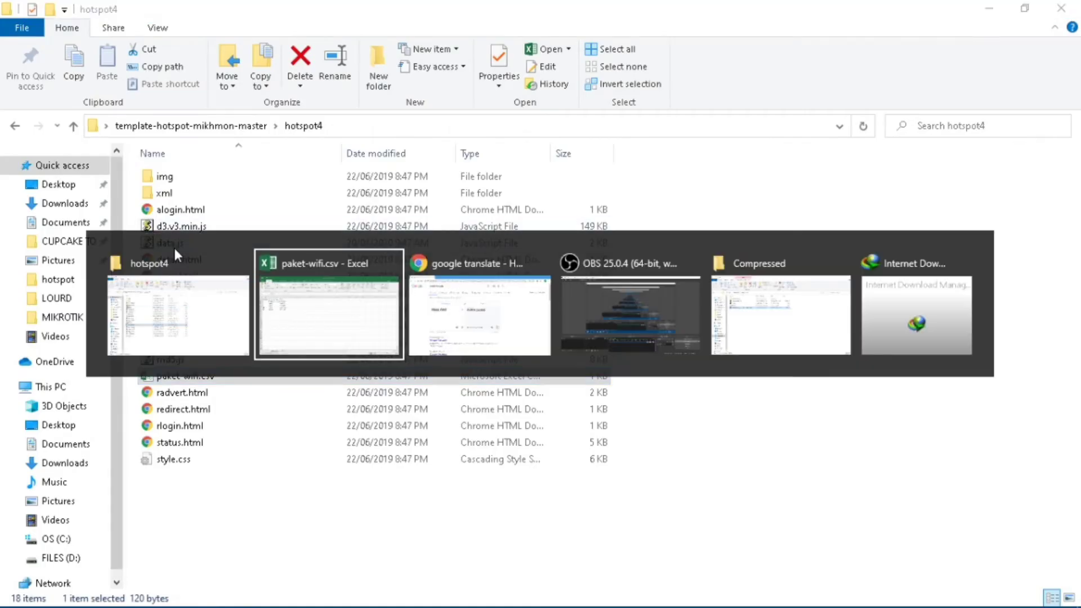
pyautogui.hotkey('alt', 'Tab')
pyautogui.hotkey('ctrl', 'v')
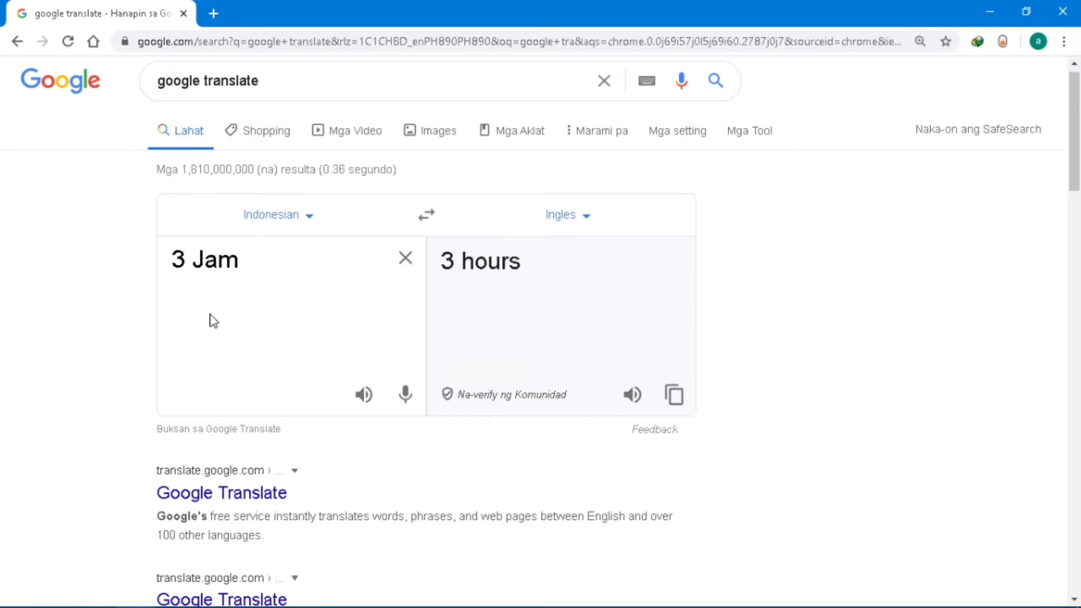
pyautogui.hotkey('alt', 'Tab')
pyautogui.hotkey('alt', 'Tab')
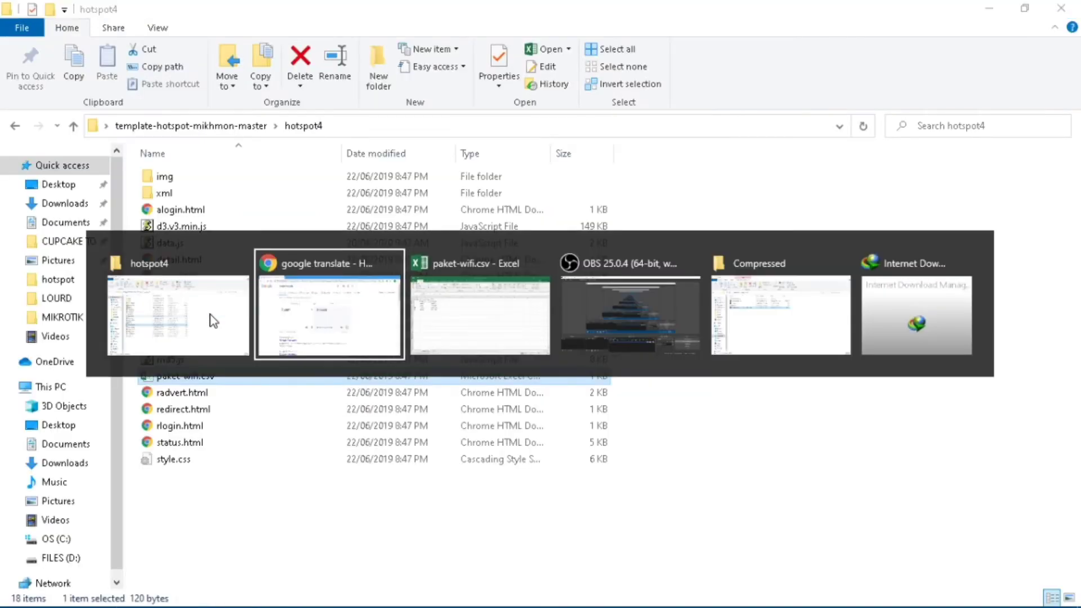
pyautogui.hotkey('alt', 'Tab')
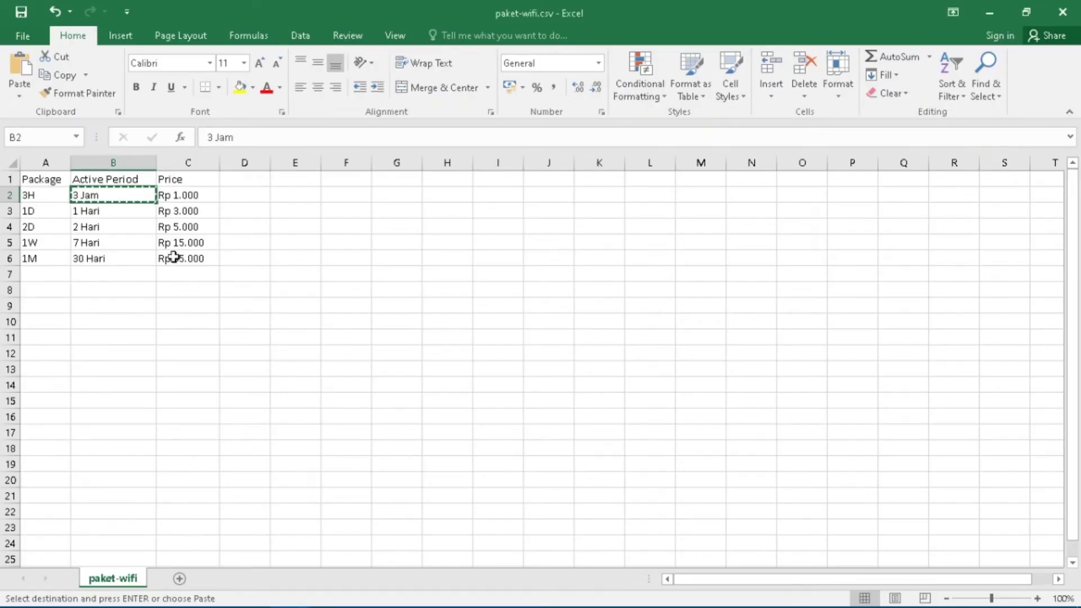
pyautogui.click(188, 196)
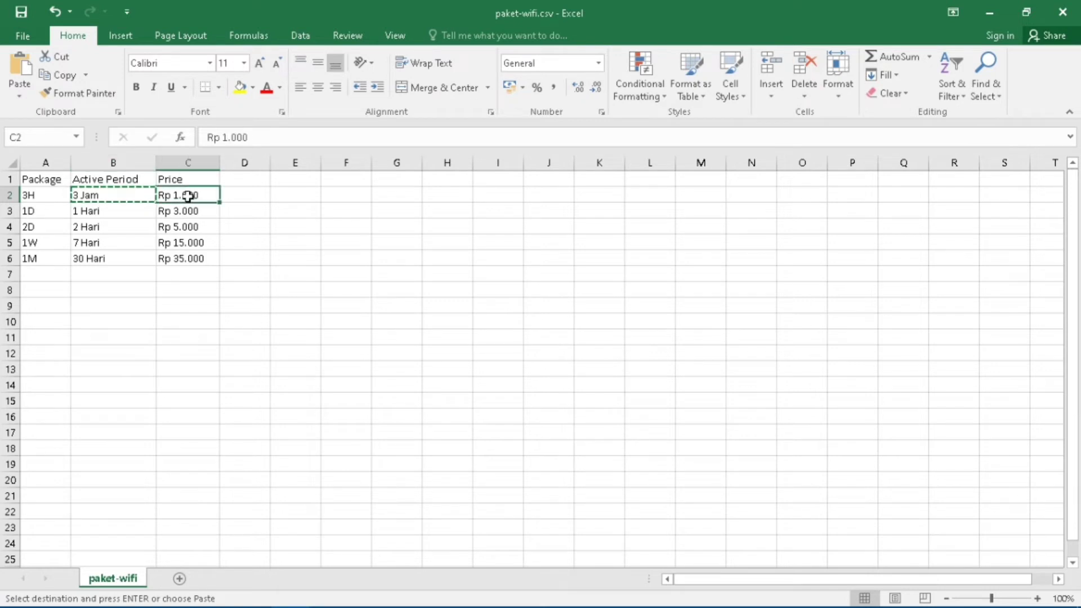
pyautogui.click(27, 197)
pyautogui.click(88, 286)
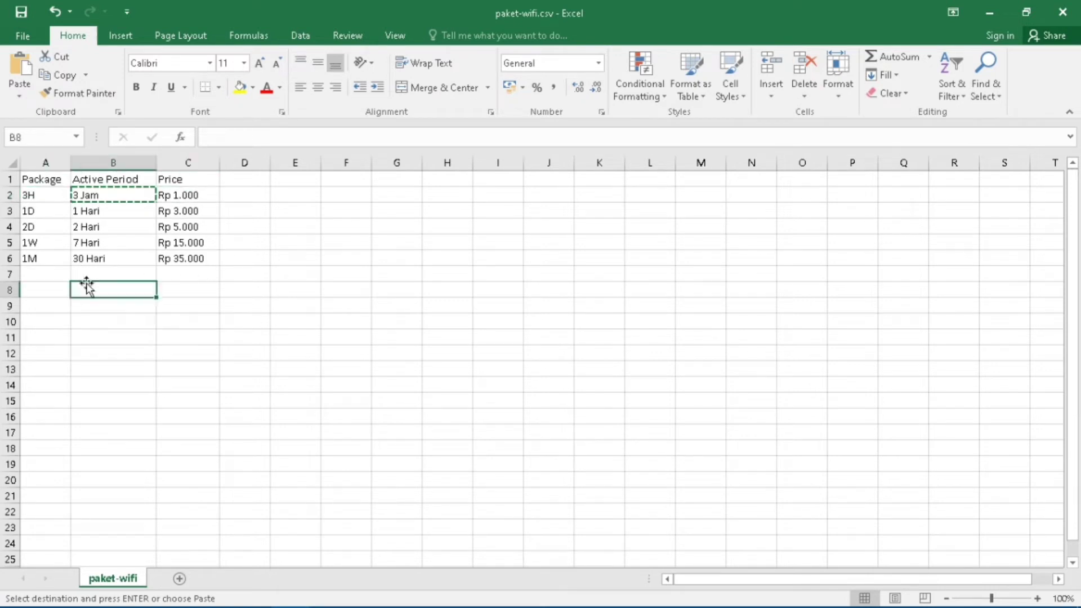
pyautogui.click(42, 191)
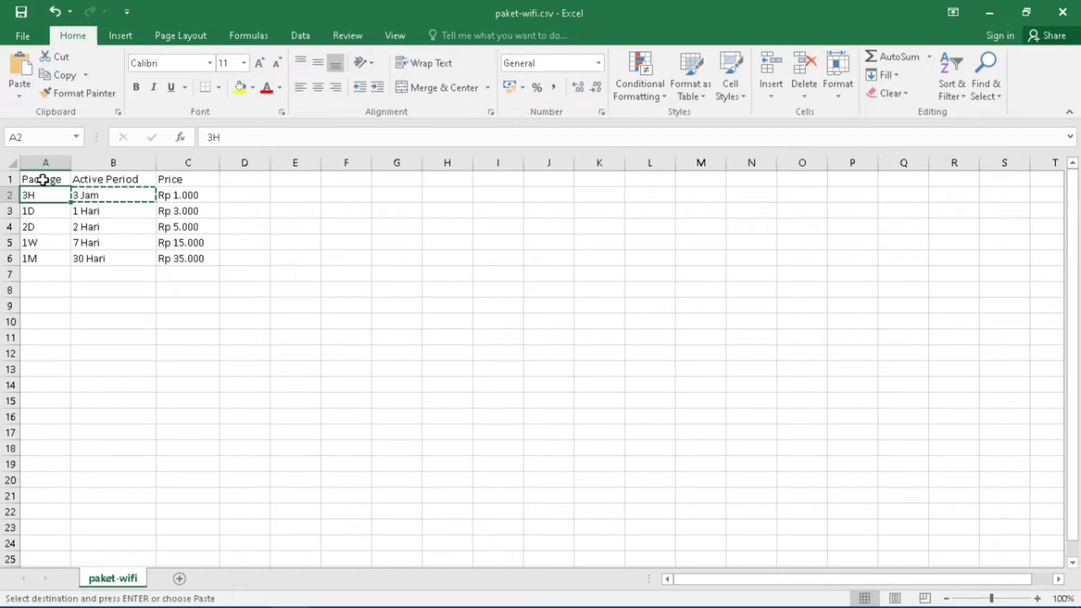
pyautogui.click(44, 180)
pyautogui.click(99, 179)
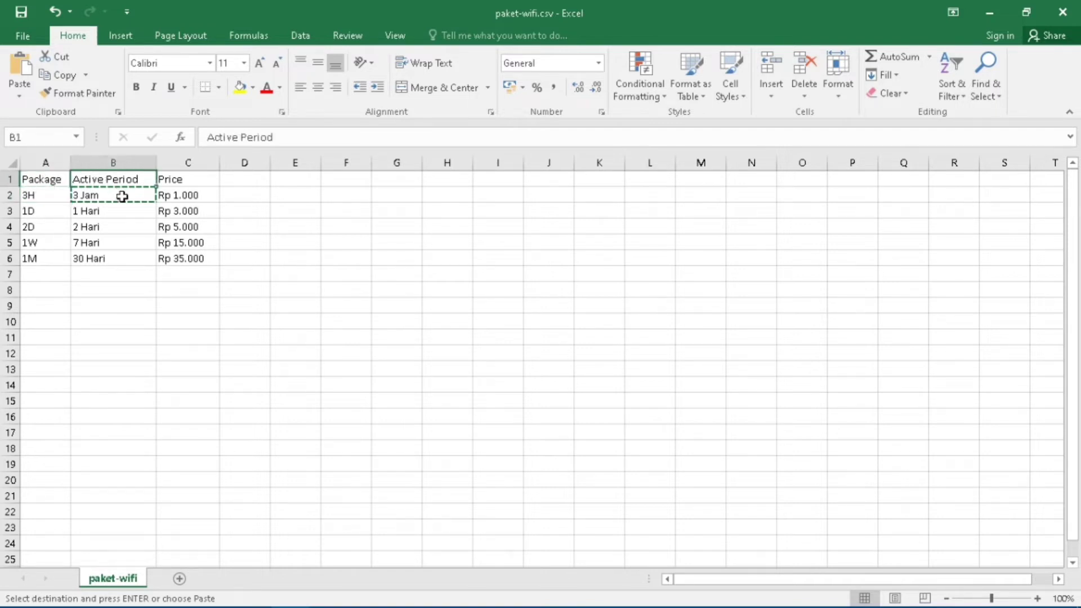
# Rename the column B header to Validity.
pyautogui.click(122, 196)
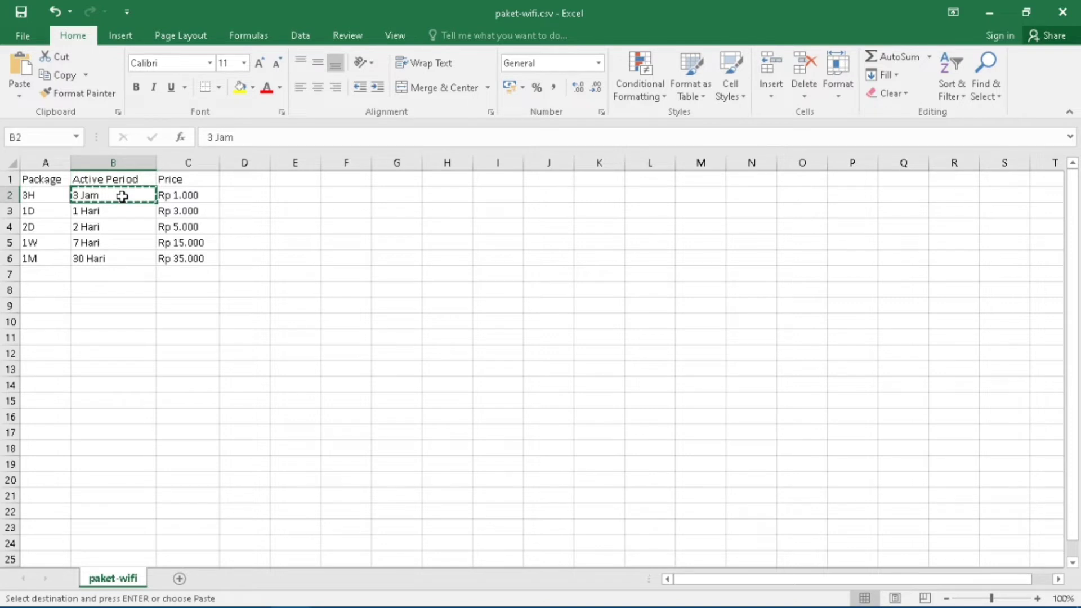
pyautogui.press('Escape')
pyautogui.write('V')
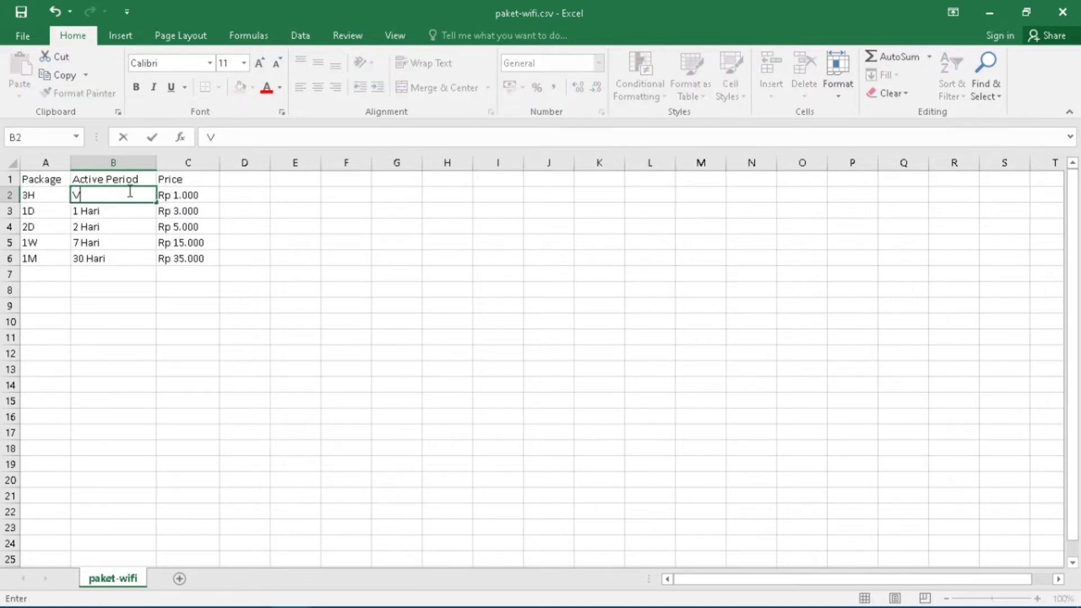
pyautogui.click(115, 178)
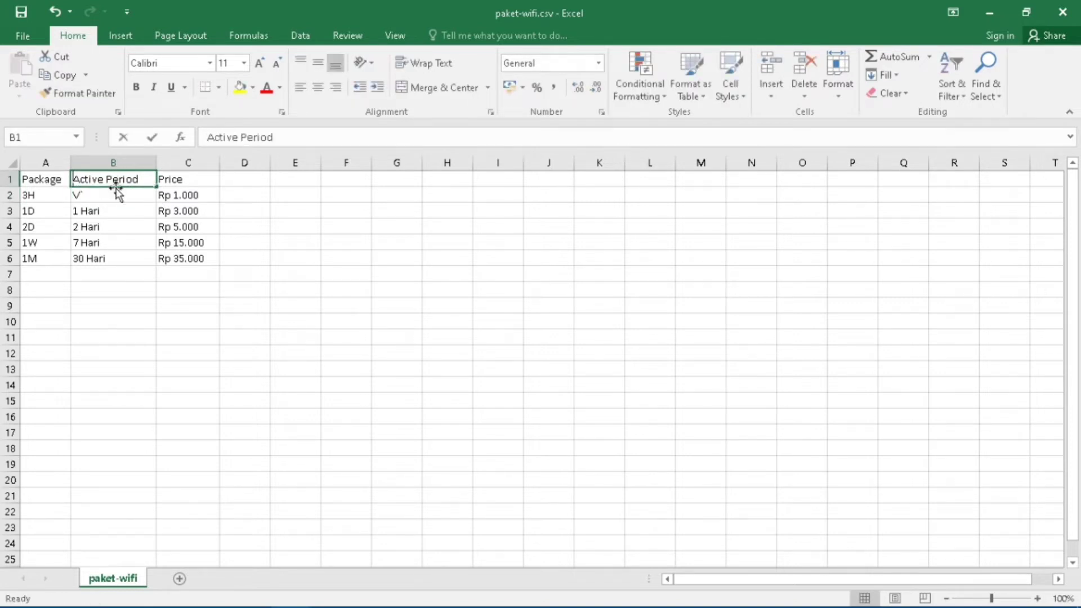
pyautogui.write('VA')
pyautogui.press('BackSpace')
pyautogui.write('al')
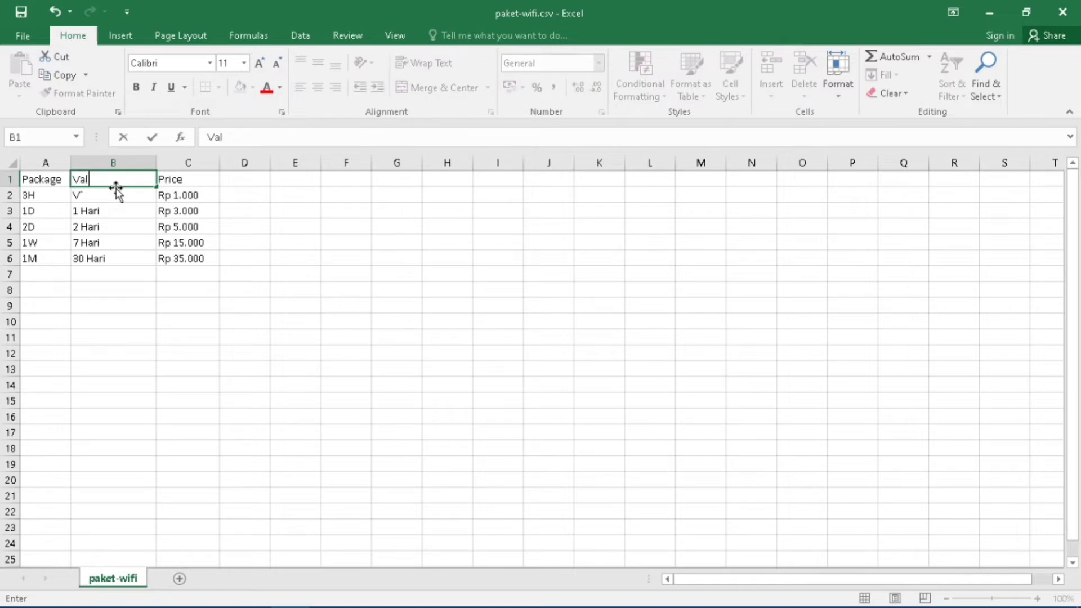
pyautogui.write('idity')
# Fill row 2 with the 1 hour package, 1 day validity and 5 php price.
pyautogui.click(32, 198)
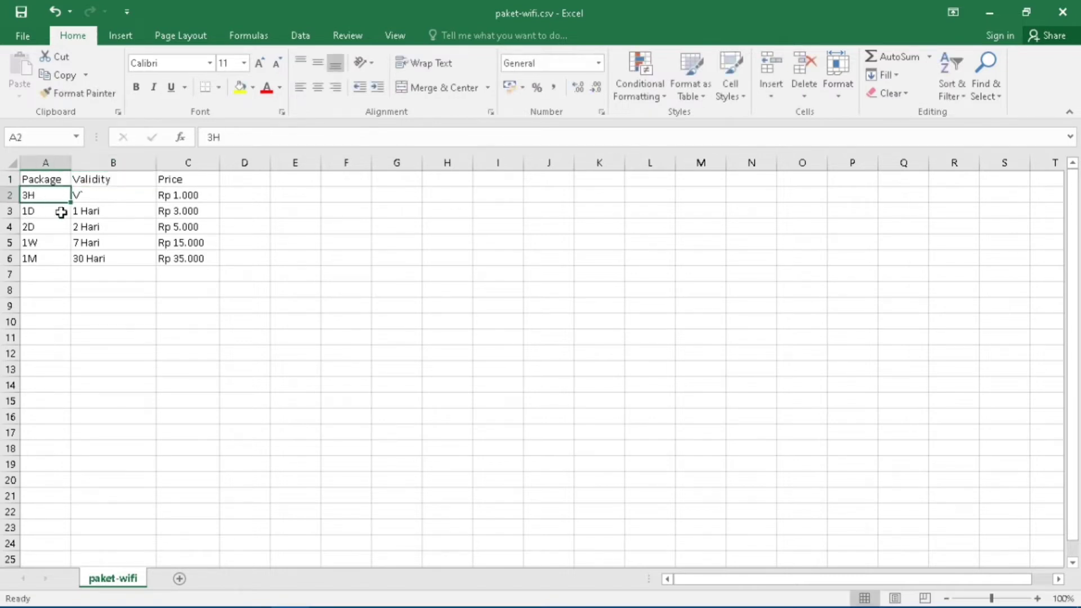
pyautogui.write('1h')
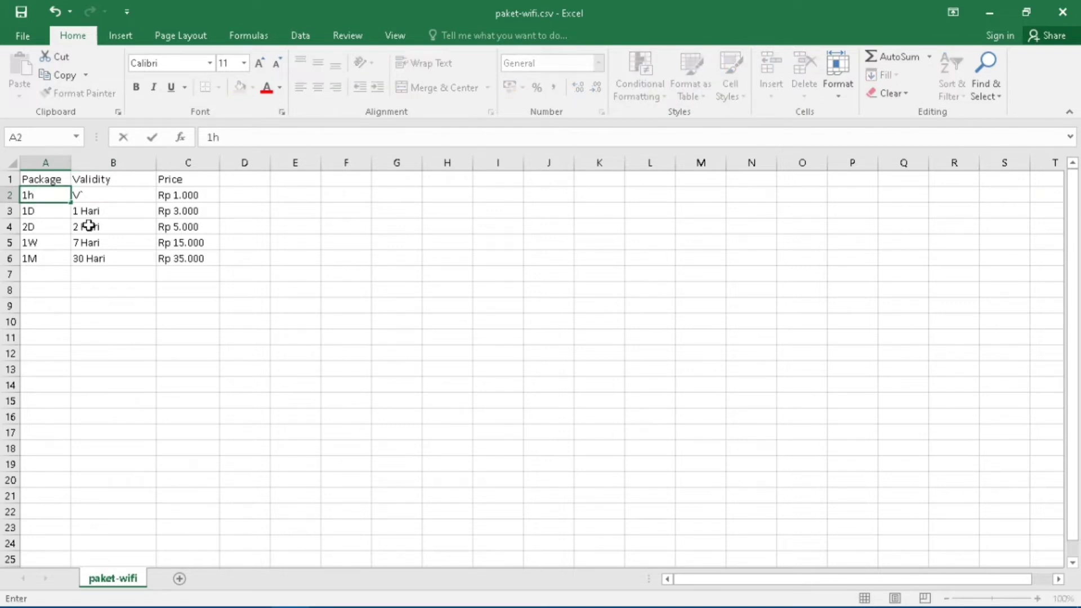
pyautogui.press('BackSpace')
pyautogui.write('hour')
pyautogui.press('Tab')
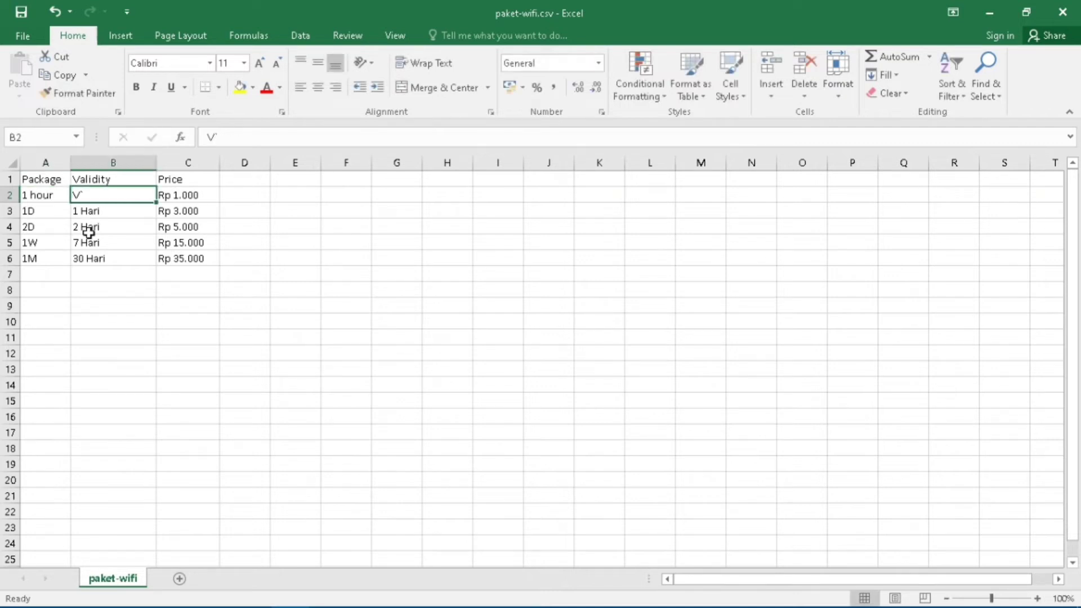
pyautogui.write('1')
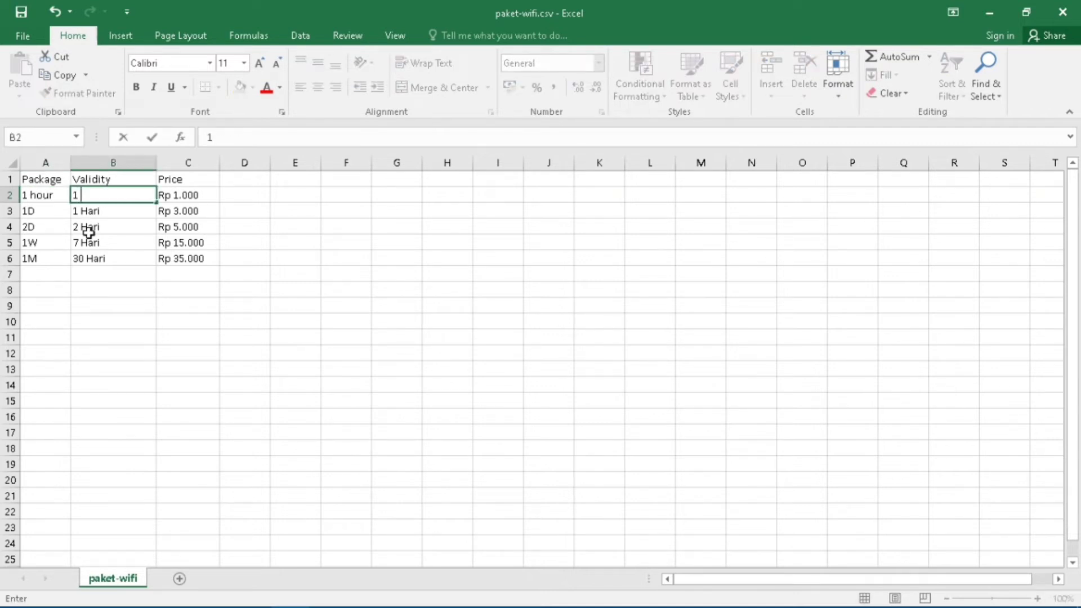
pyautogui.write(' day')
pyautogui.click(164, 195)
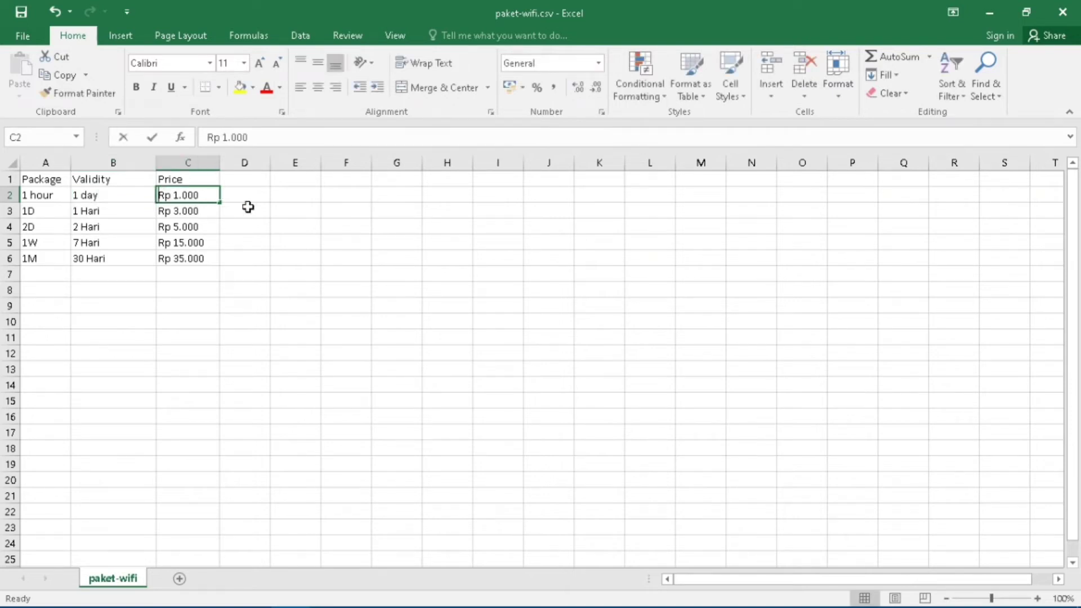
pyautogui.write('5 ph')
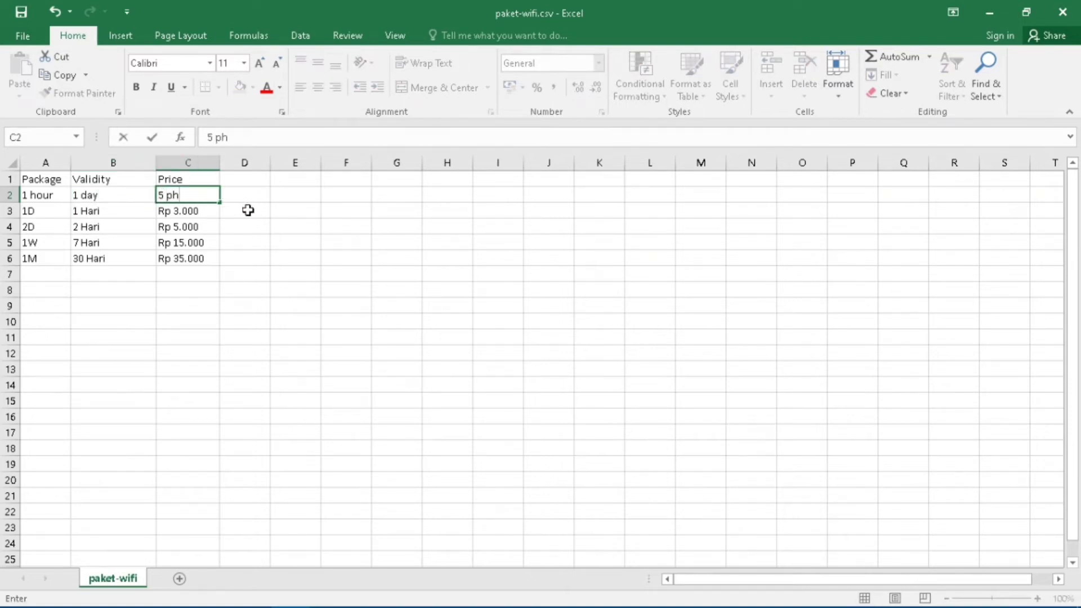
pyautogui.write('p')
pyautogui.moveTo(248, 211); pyautogui.dragTo(27, 241)
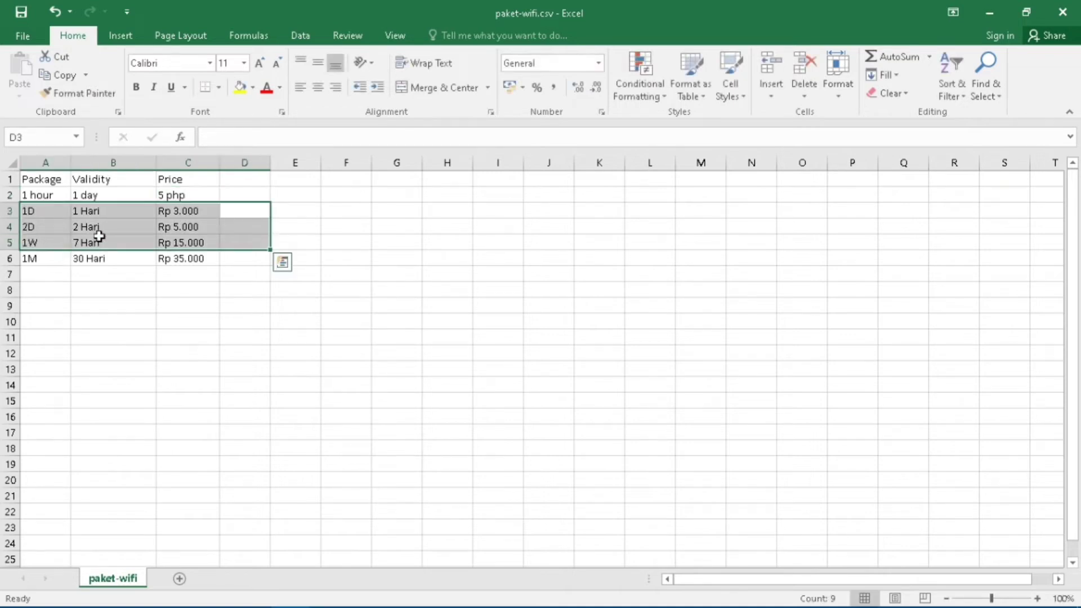
pyautogui.click(127, 318)
# Set row 3 to 3 hours, 1 day validity, priced 15 php.
pyautogui.click(33, 210)
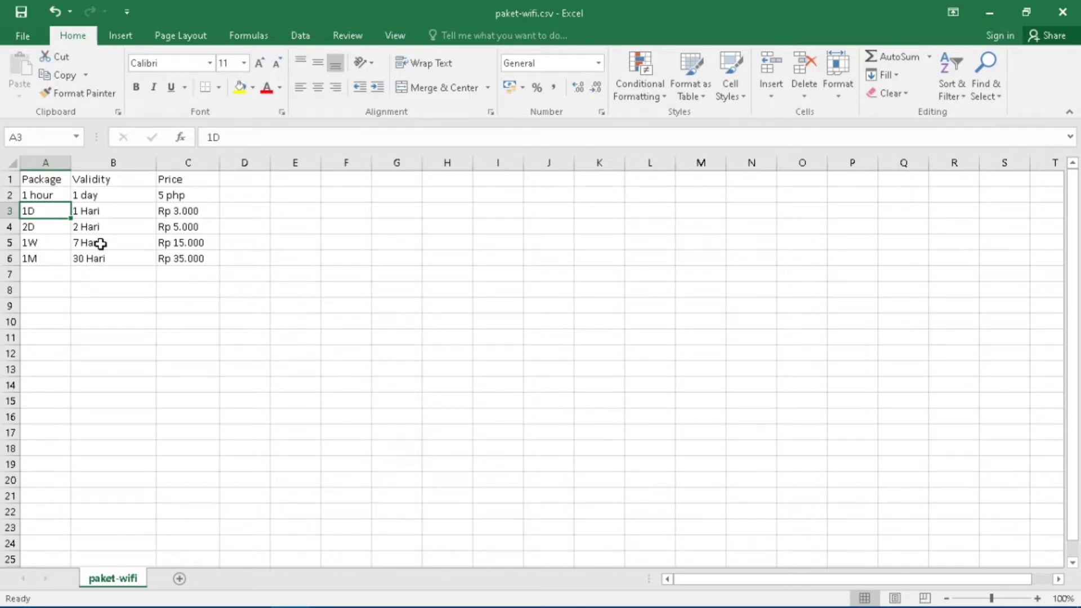
pyautogui.write('3')
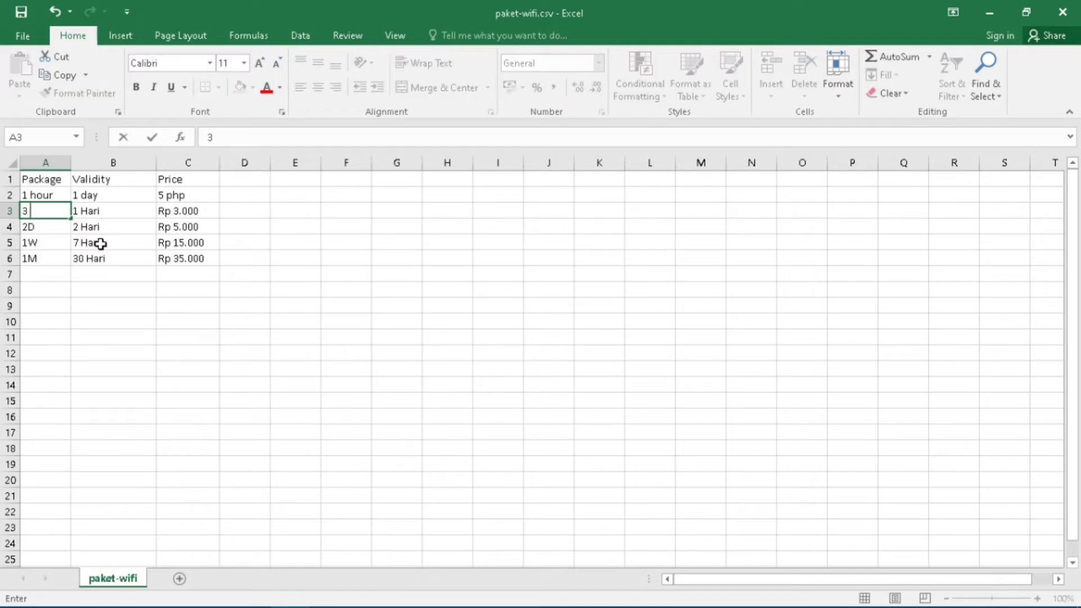
pyautogui.write(' hours')
pyautogui.press('Tab')
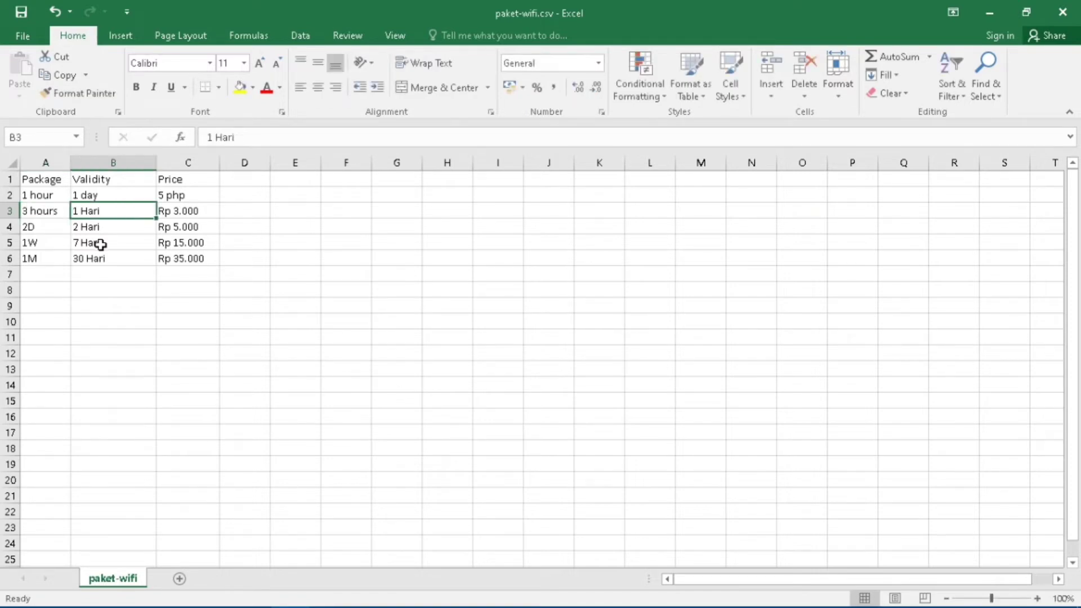
pyautogui.write('1 day')
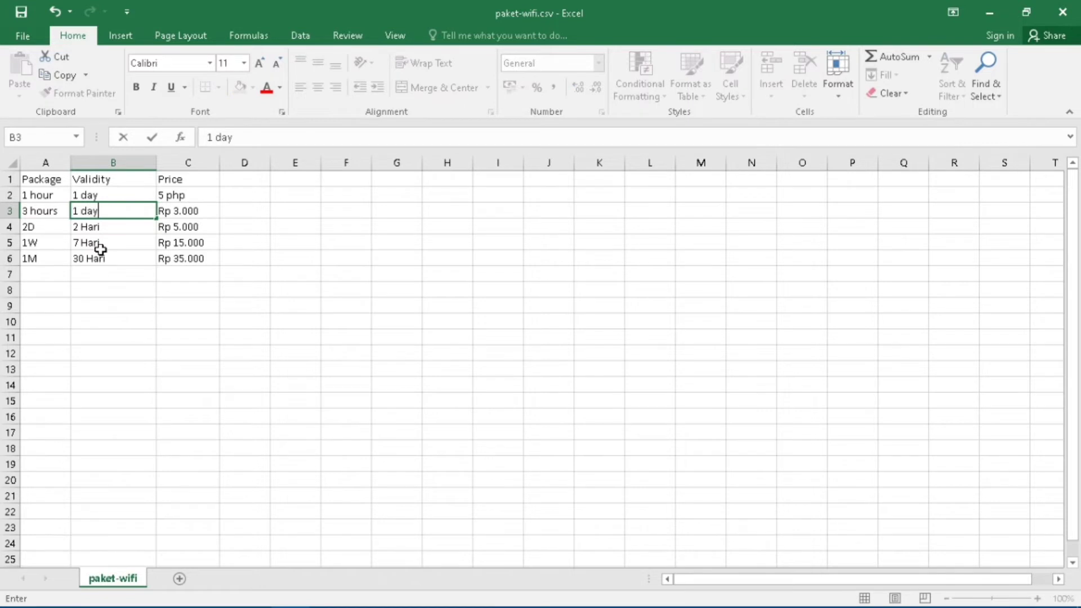
pyautogui.press('Tab')
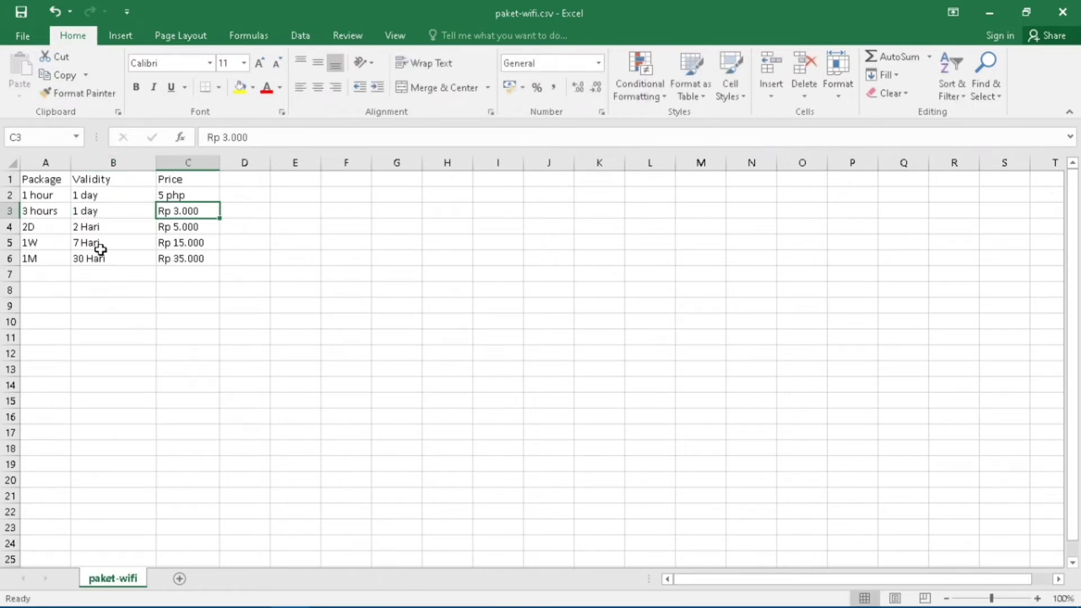
pyautogui.click(102, 255)
pyautogui.hotkey('ctrl', 'Up')
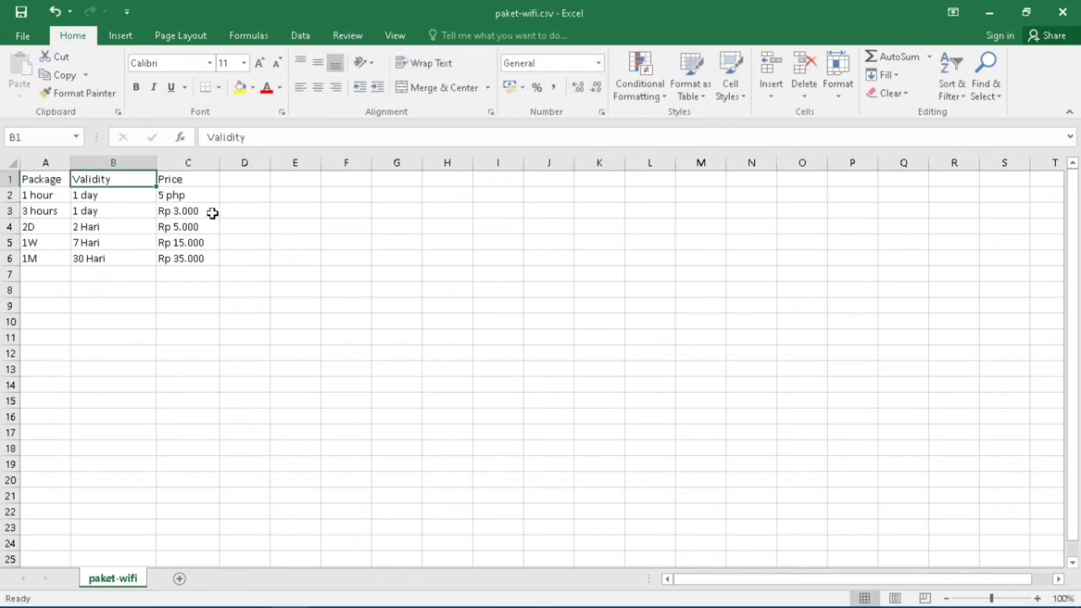
pyautogui.click(204, 209)
pyautogui.write('15')
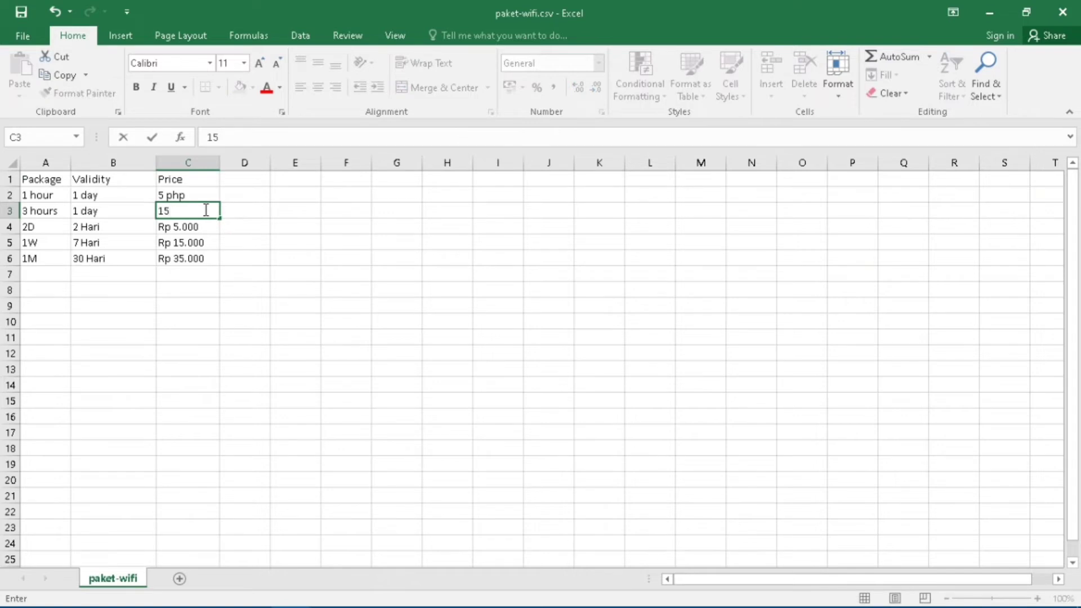
pyautogui.write('php')
pyautogui.click(171, 211)
pyautogui.click(35, 238)
pyautogui.click(38, 229)
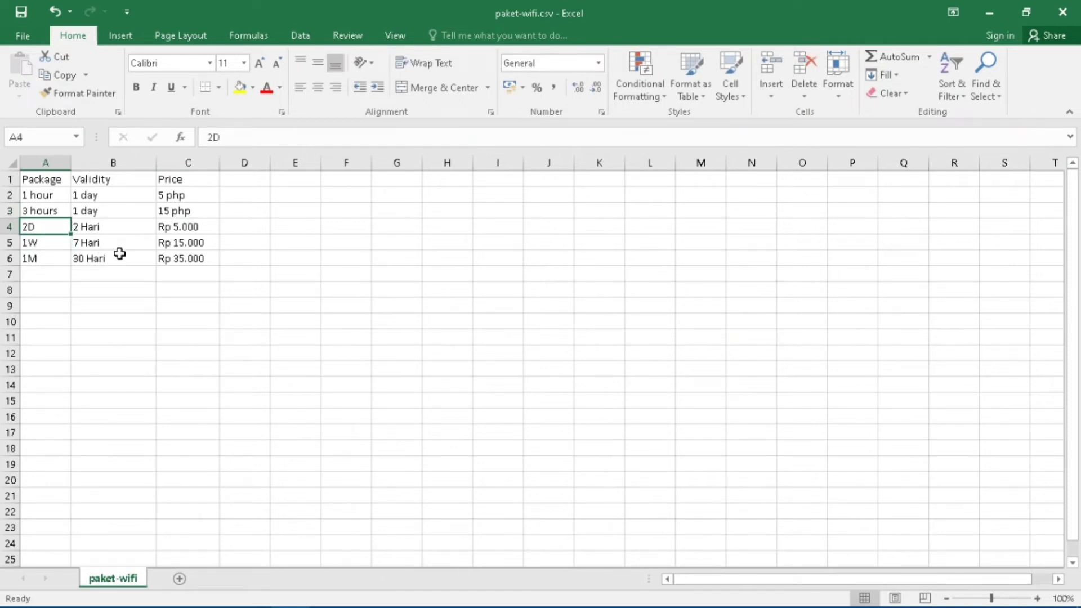
# Fill row 4 with 12 hours, 3 days validity and 50 php.
pyautogui.write('12')
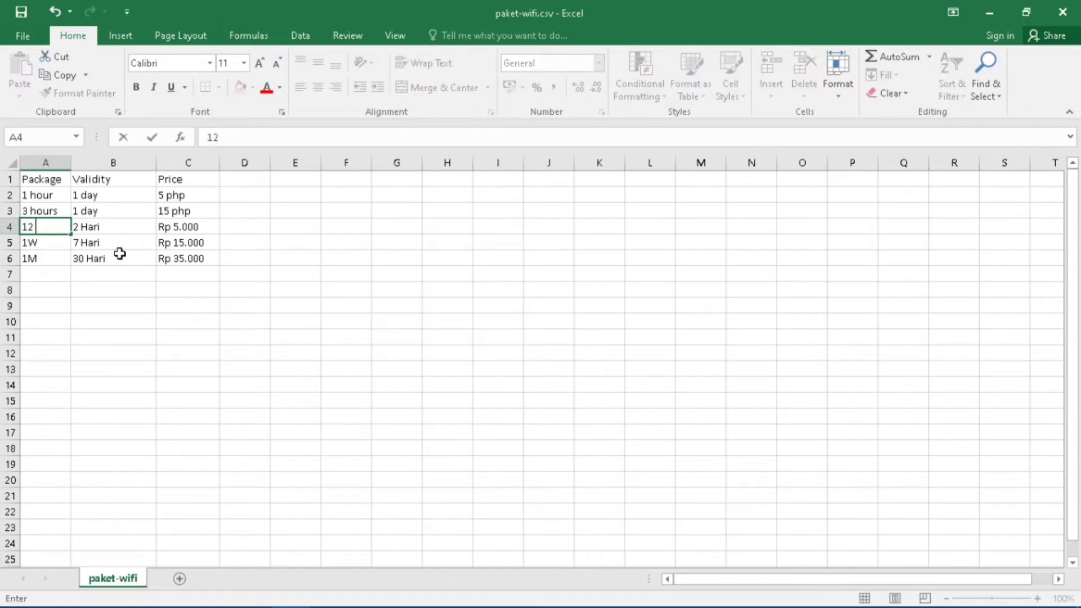
pyautogui.write(' hours')
pyautogui.press('Tab')
pyautogui.write('3 da')
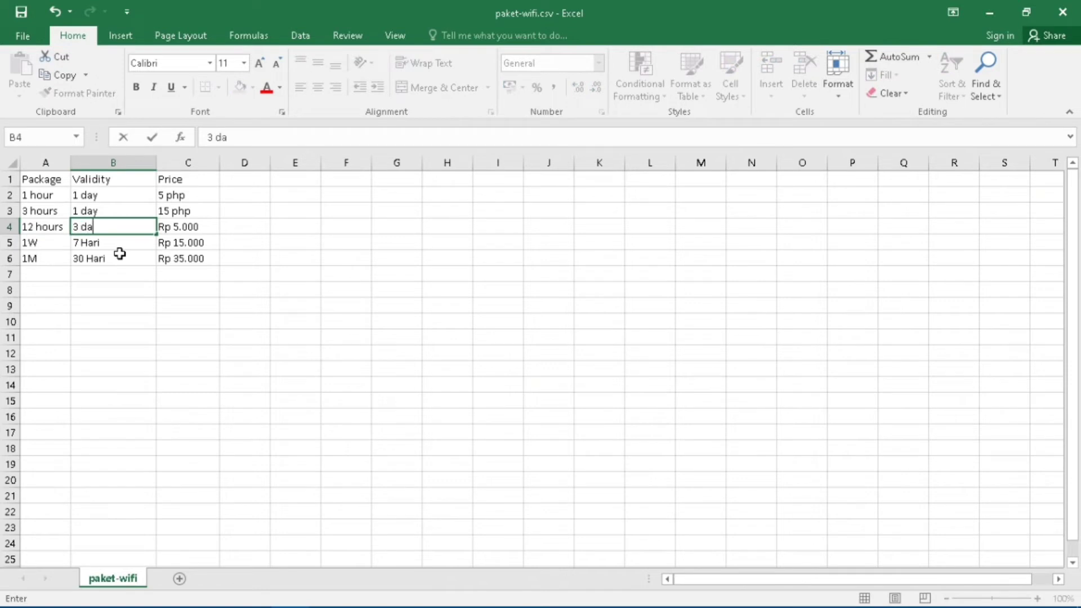
pyautogui.write('ys')
pyautogui.press('Tab')
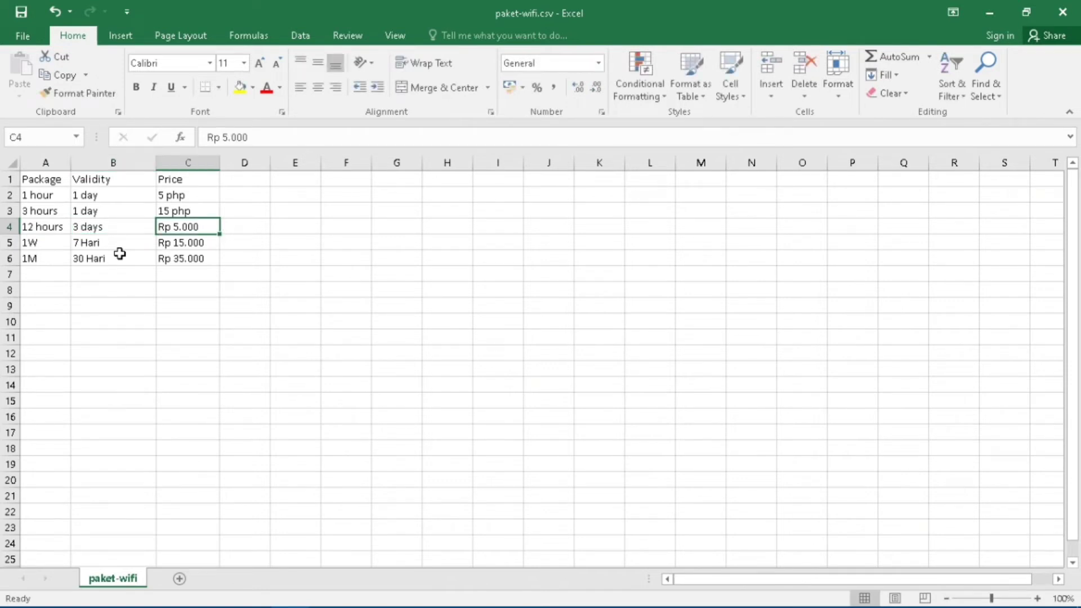
pyautogui.write('60')
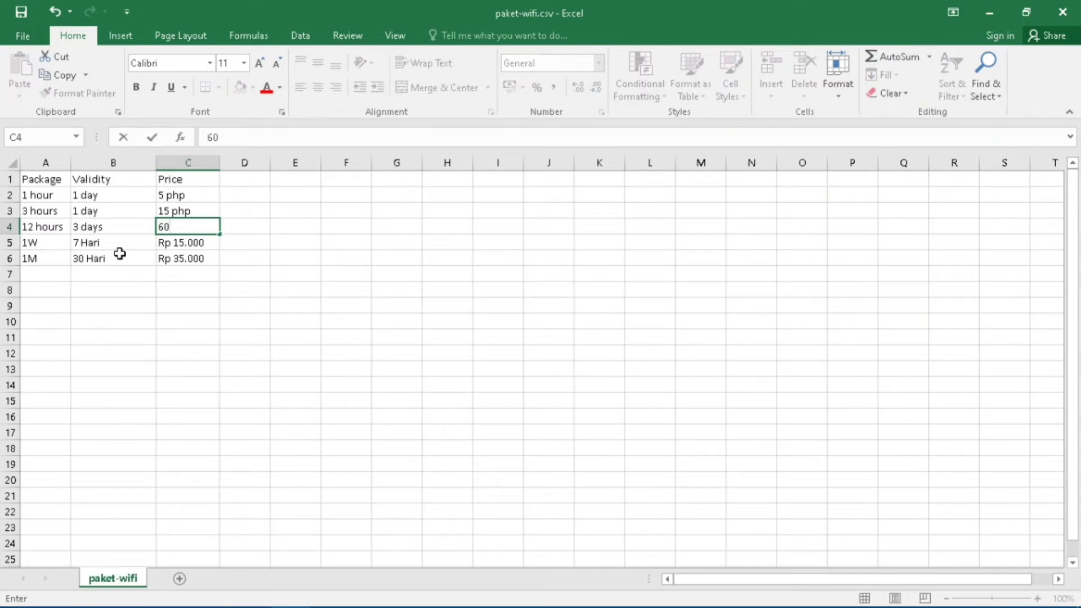
pyautogui.press('BackSpace')
pyautogui.press('BackSpace')
pyautogui.write('50 php')
pyautogui.press('Tab')
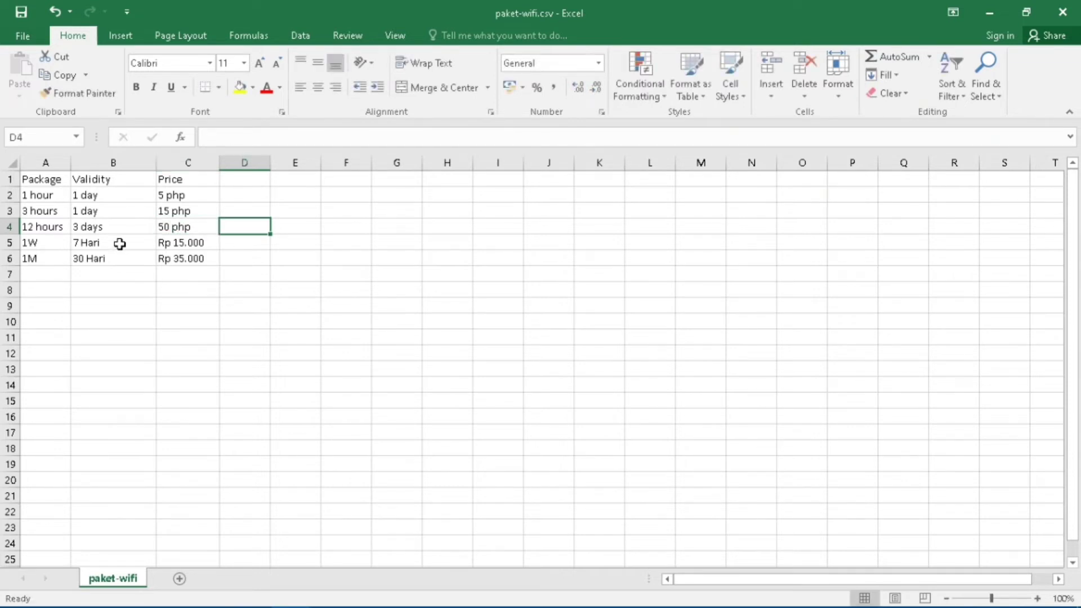
# Fill row 5 with 1 week, 1 week validity and 70 php.
pyautogui.click(44, 241)
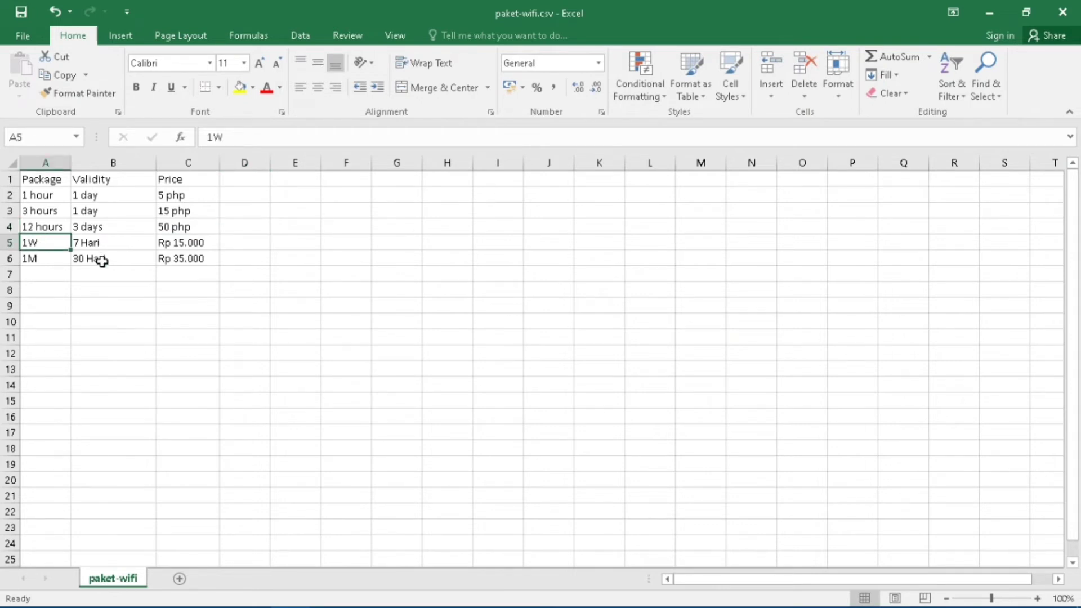
pyautogui.write('1')
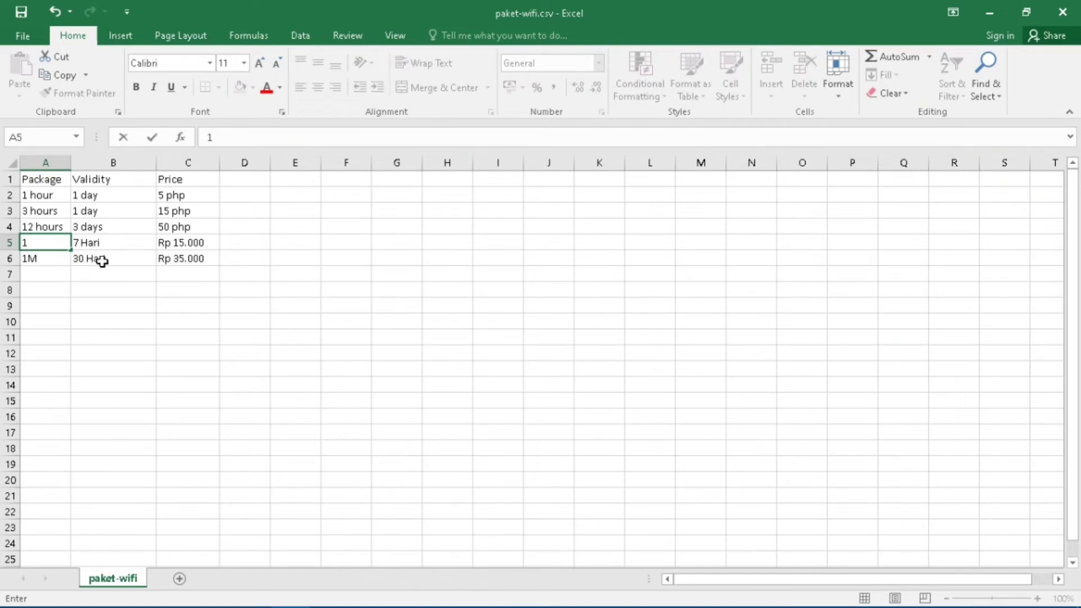
pyautogui.write(' week')
pyautogui.press('Tab')
pyautogui.write('1 week')
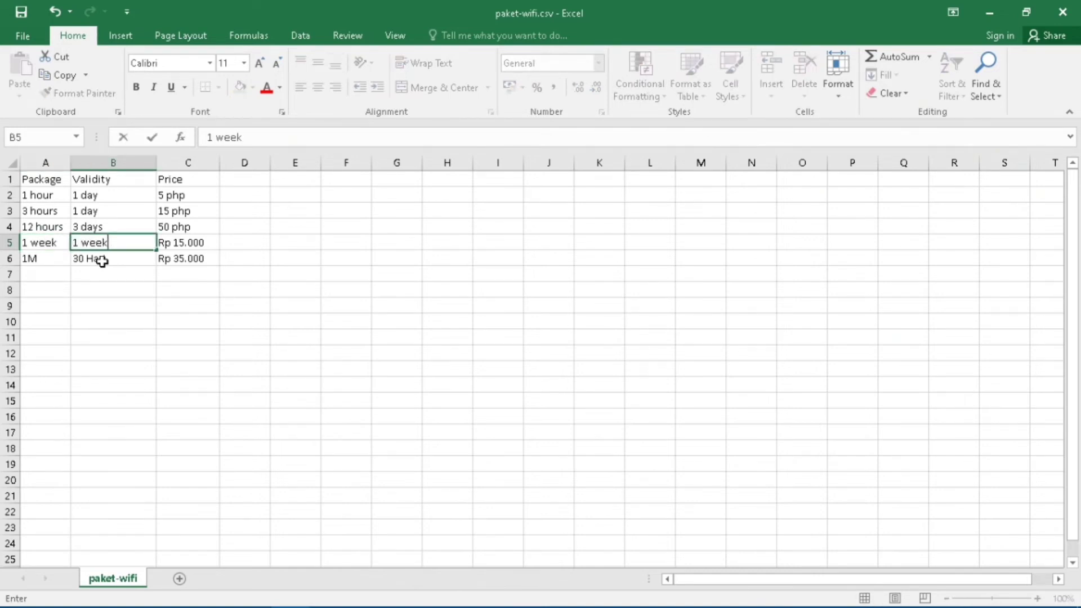
pyautogui.press('Tab')
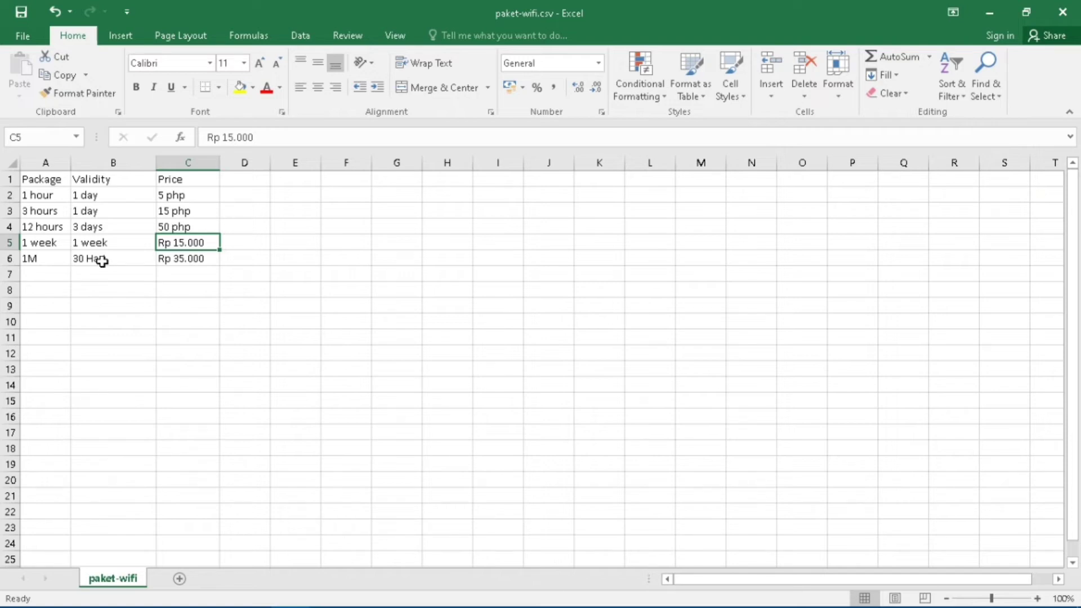
pyautogui.write('700')
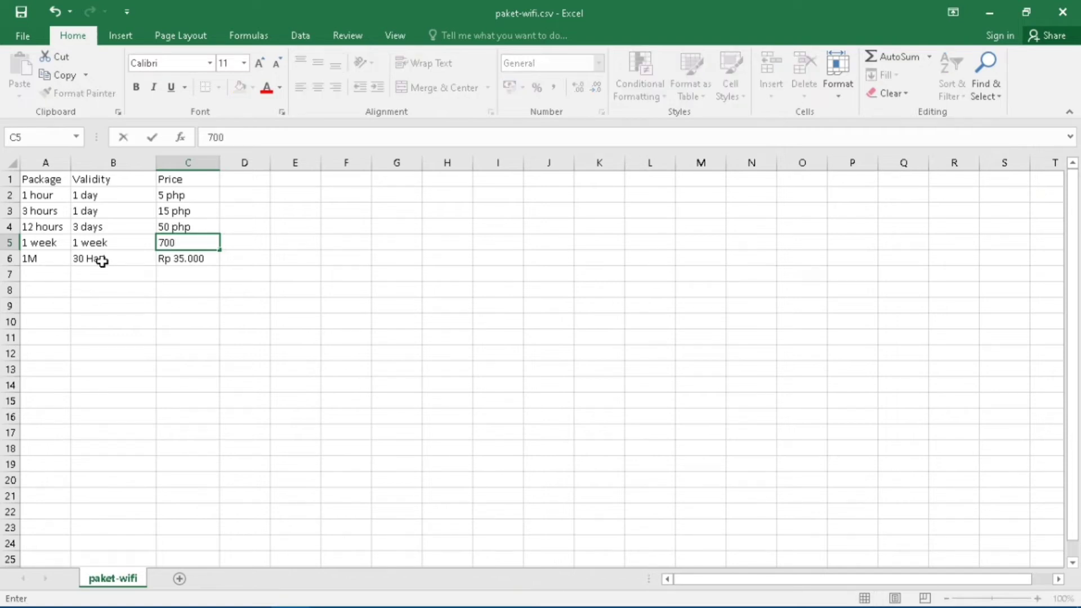
pyautogui.press('BackSpace')
pyautogui.write('pph')
pyautogui.press('BackSpace')
pyautogui.press('BackSpace')
pyautogui.write('hp')
pyautogui.click(50, 258)
# Fill row 6 with 1 month, 1 month validity and 200 php, then save.
pyautogui.write('1 month')
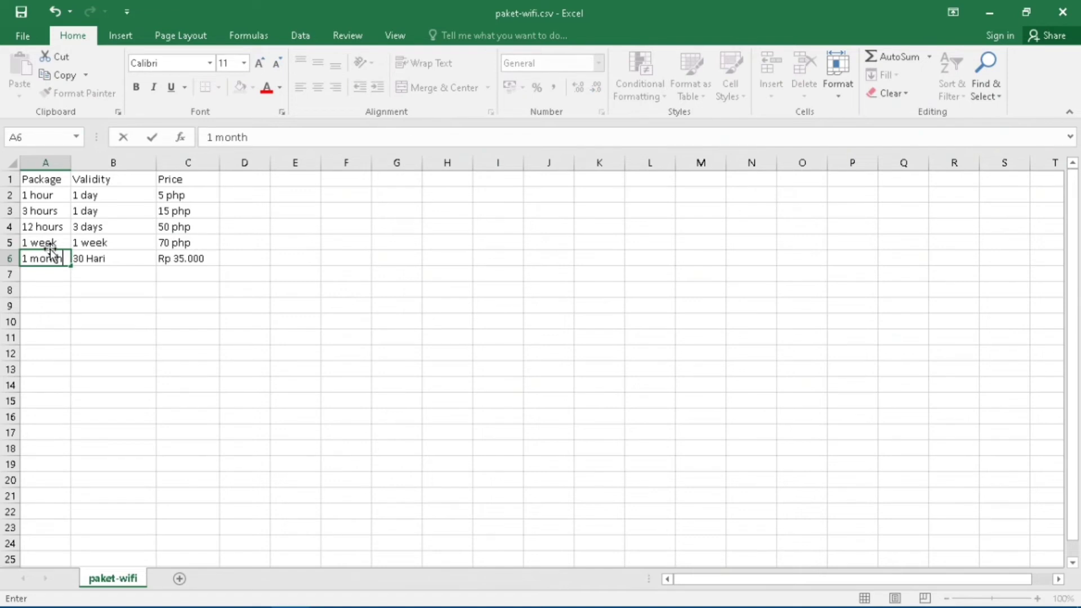
pyautogui.press('Tab')
pyautogui.write('1 month')
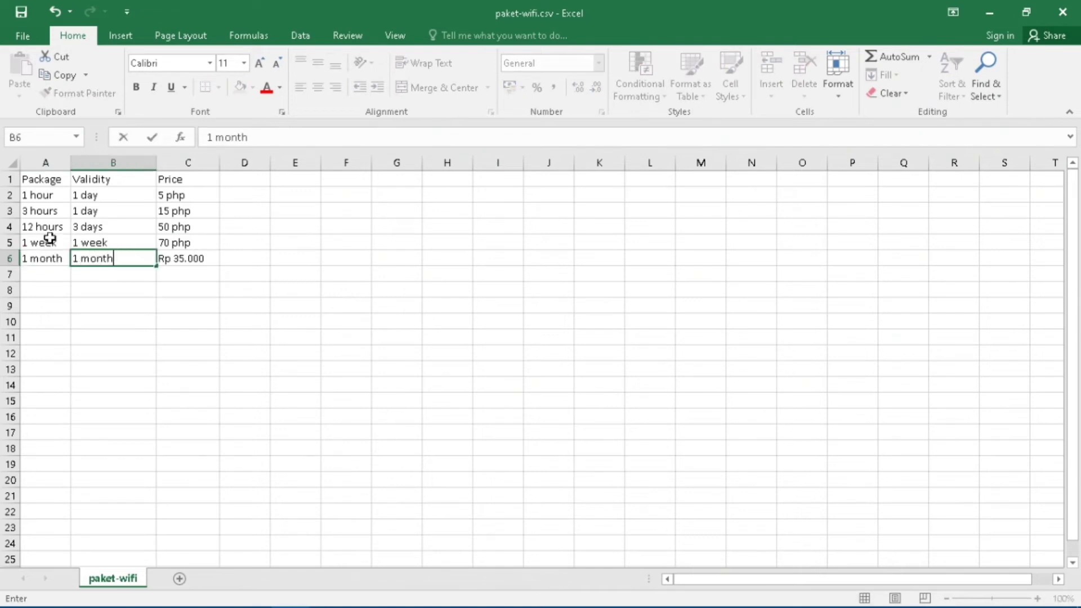
pyautogui.press('Tab')
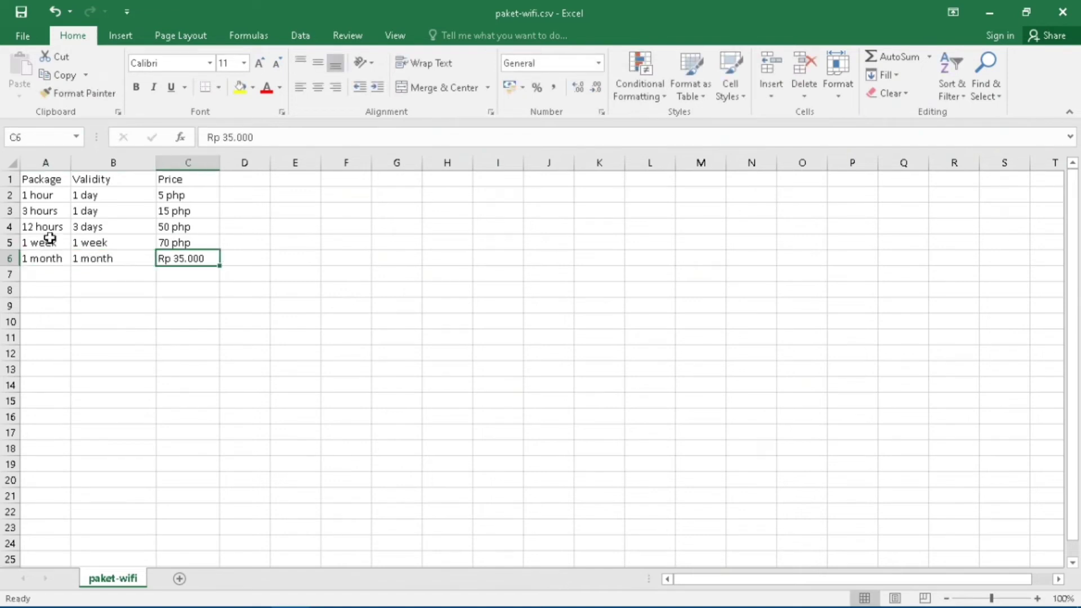
pyautogui.write('200')
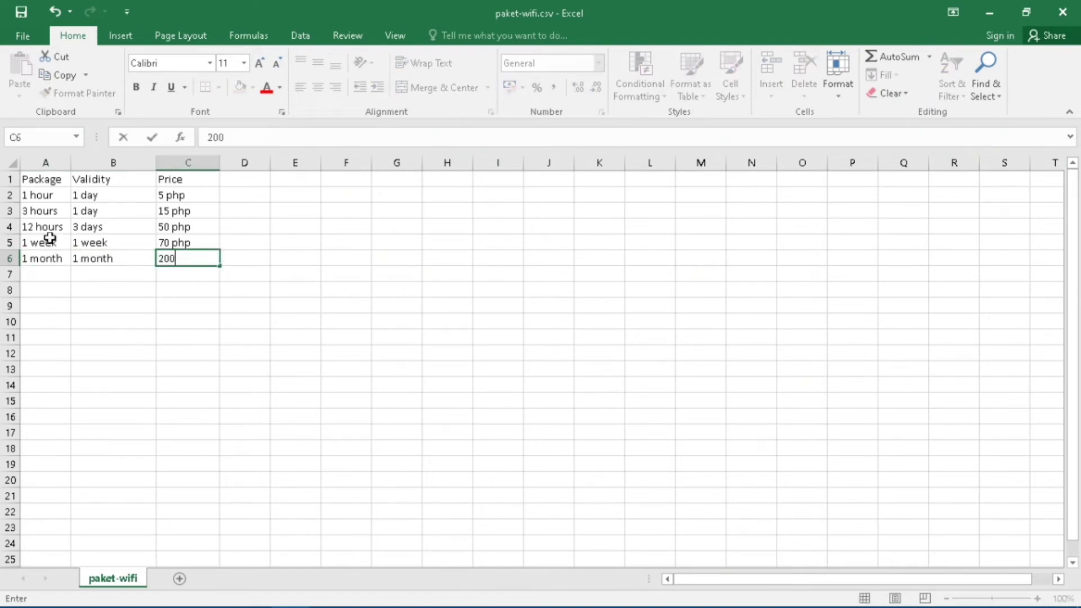
pyautogui.write(' php')
pyautogui.hotkey('ctrl', 's')
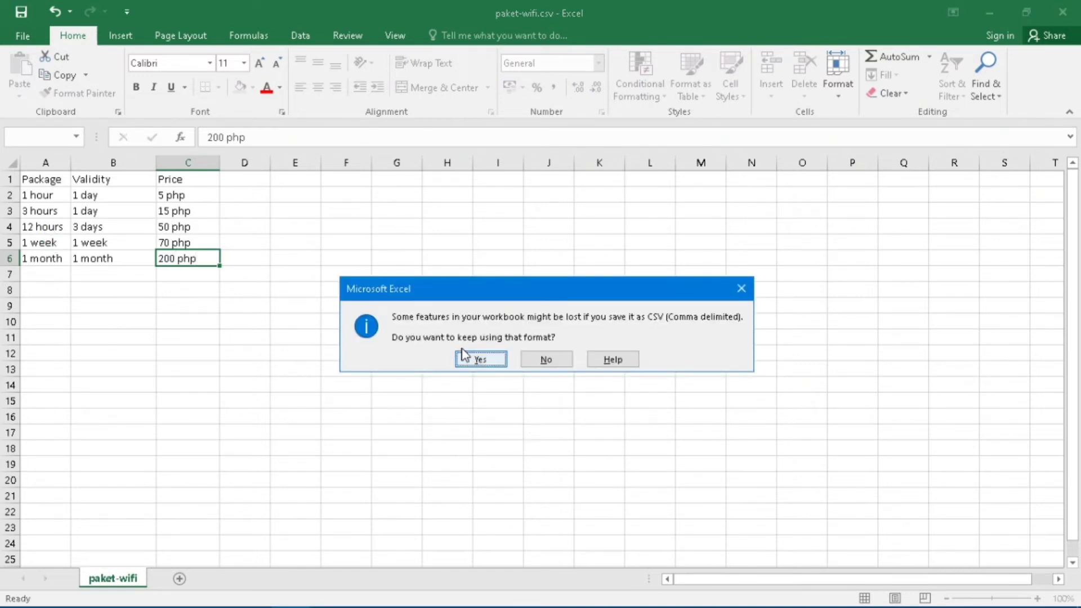
# Keep the CSV format when saving the package list.
pyautogui.click(476, 360)
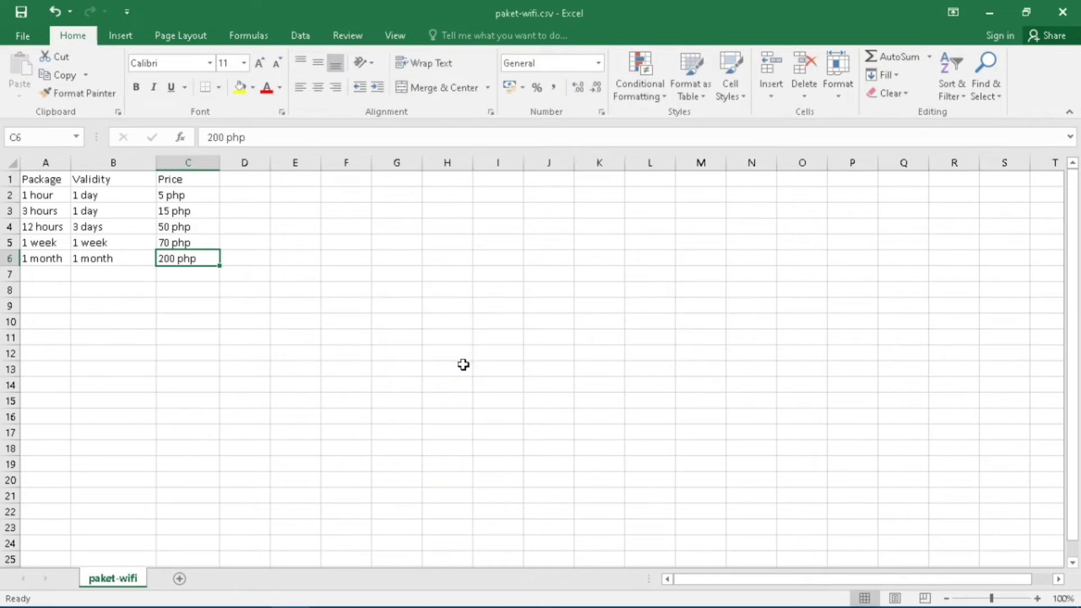
pyautogui.click(292, 248)
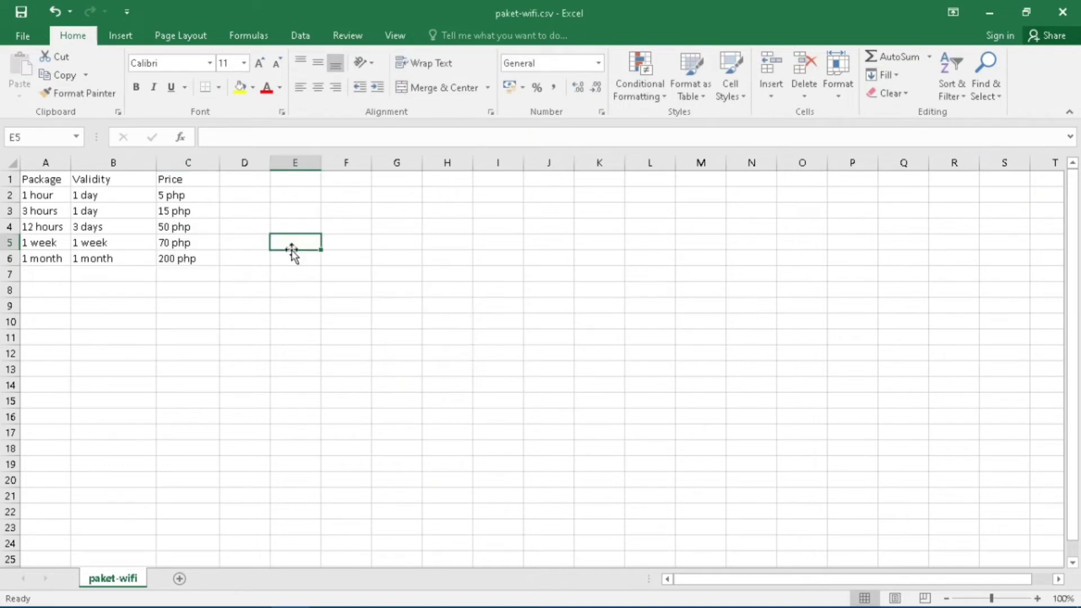
pyautogui.click(286, 290)
# Quit Excel, saving over the existing paket-wifi.csv in CSV format.
pyautogui.click(1063, 12)
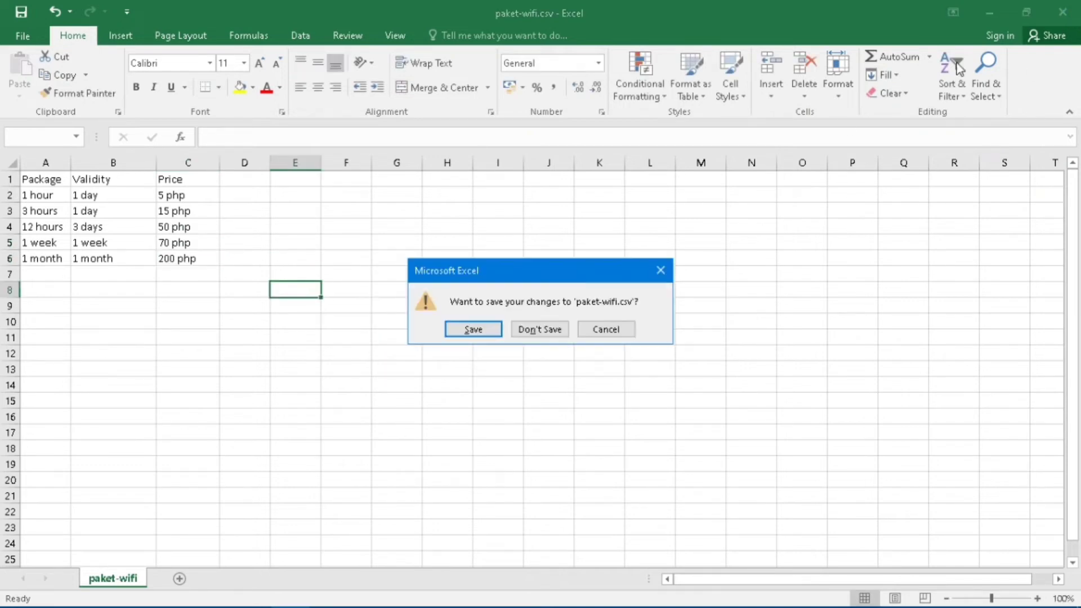
pyautogui.click(492, 329)
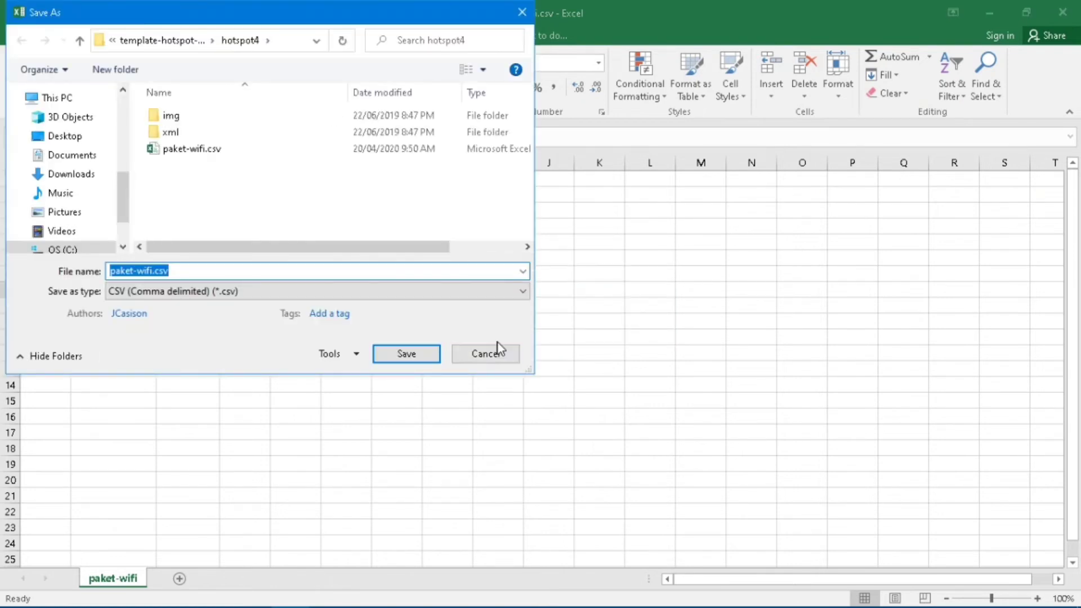
pyautogui.click(256, 224)
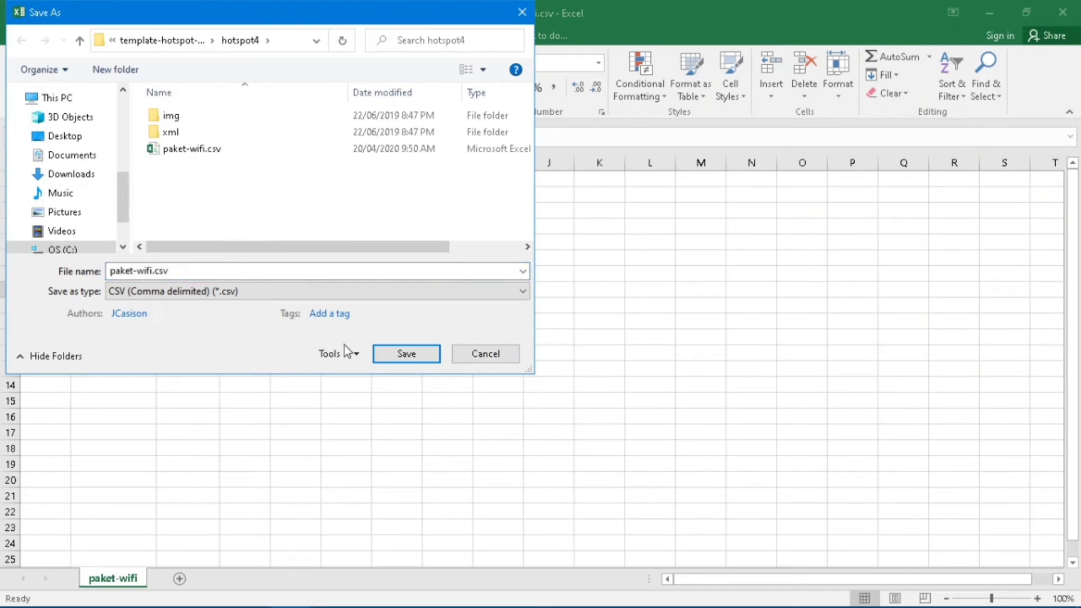
pyautogui.click(403, 354)
pyautogui.click(579, 312)
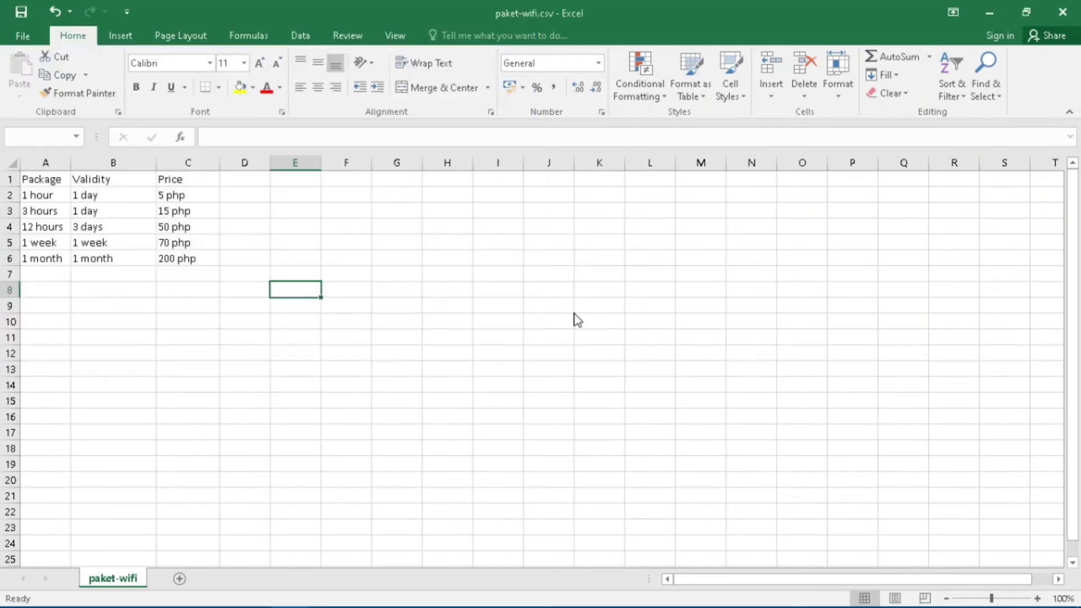
pyautogui.click(479, 359)
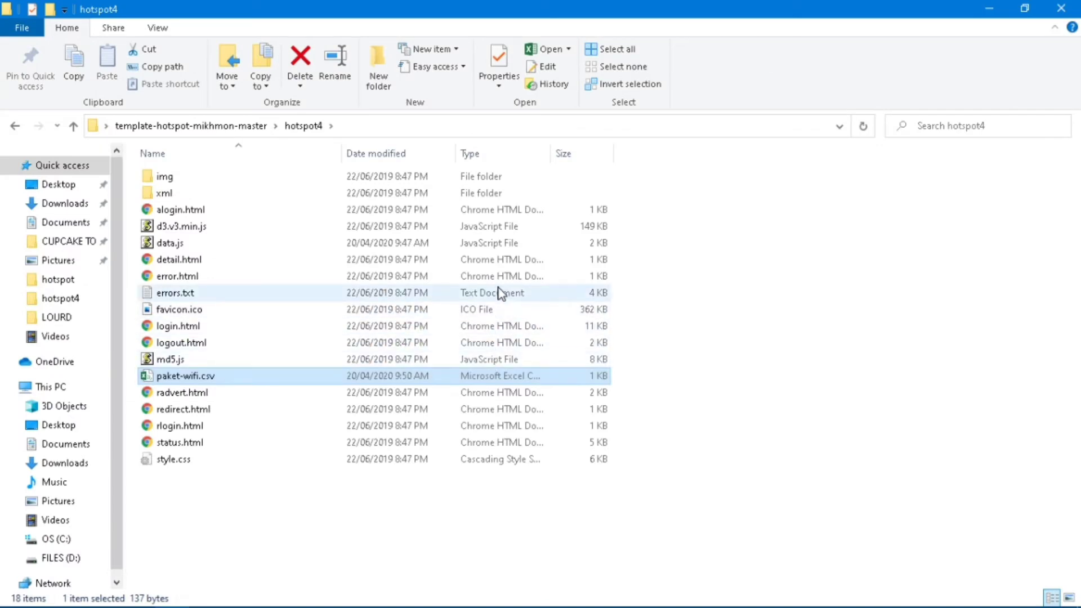
# Switch hotspot4 to Large icons view and open the img folder.
pyautogui.click(168, 32)
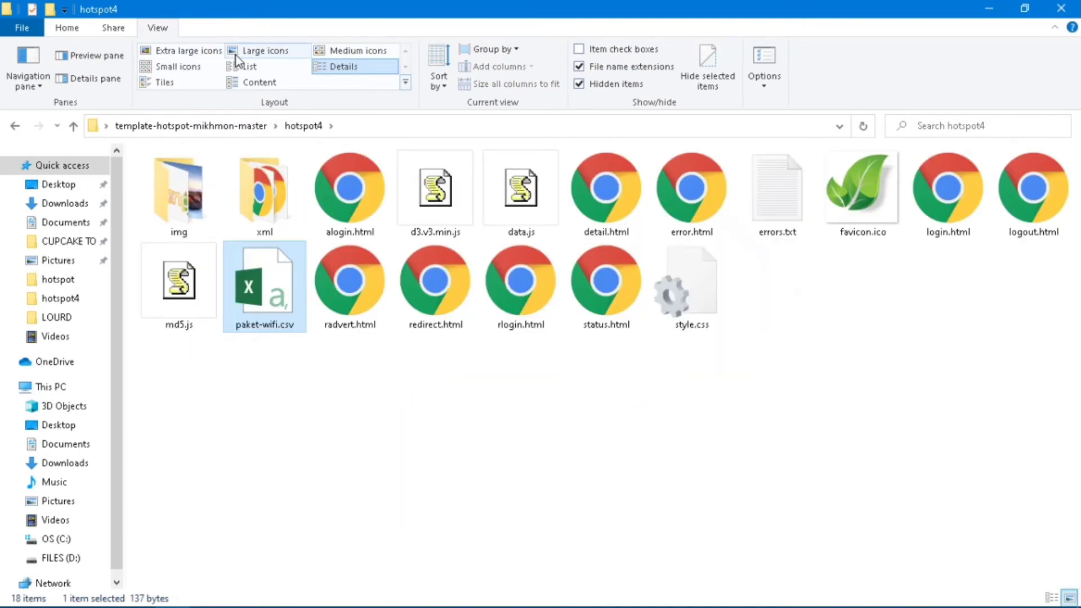
pyautogui.click(236, 54)
pyautogui.click(344, 365)
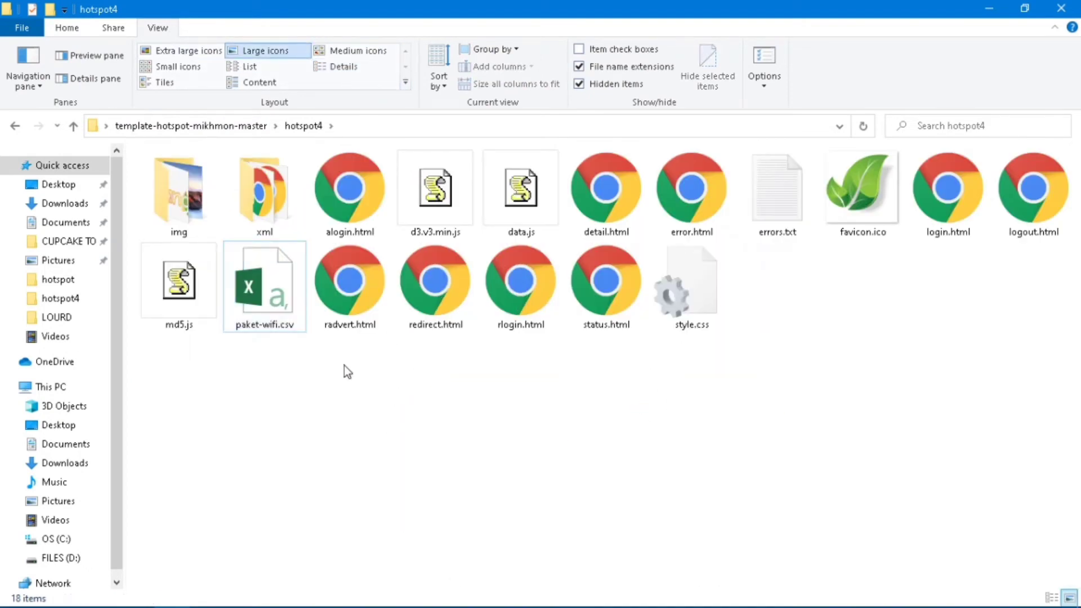
pyautogui.moveTo(195, 201)
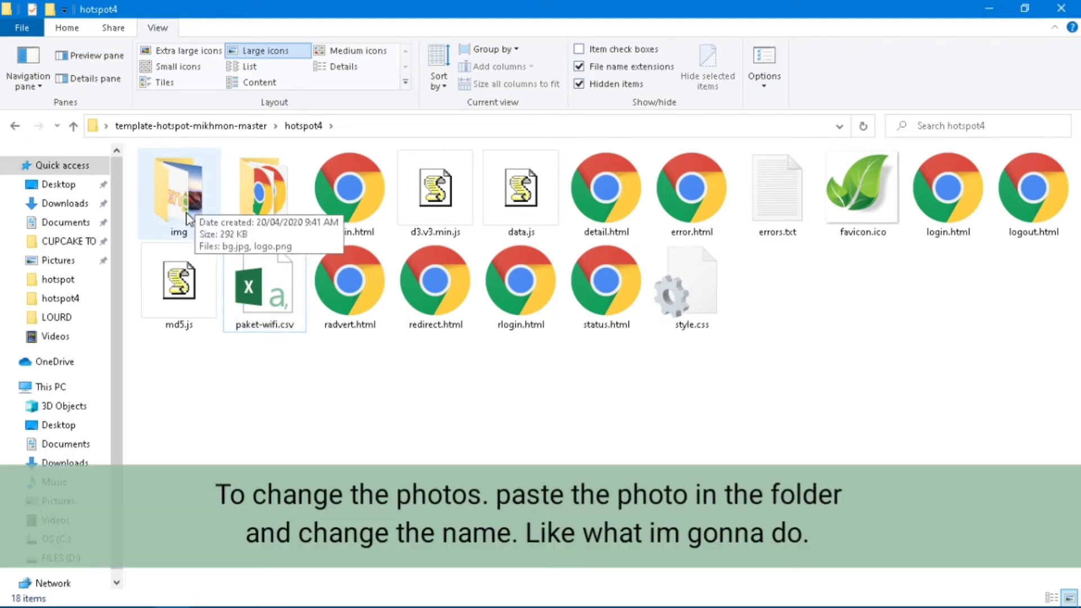
pyautogui.doubleClick(187, 218)
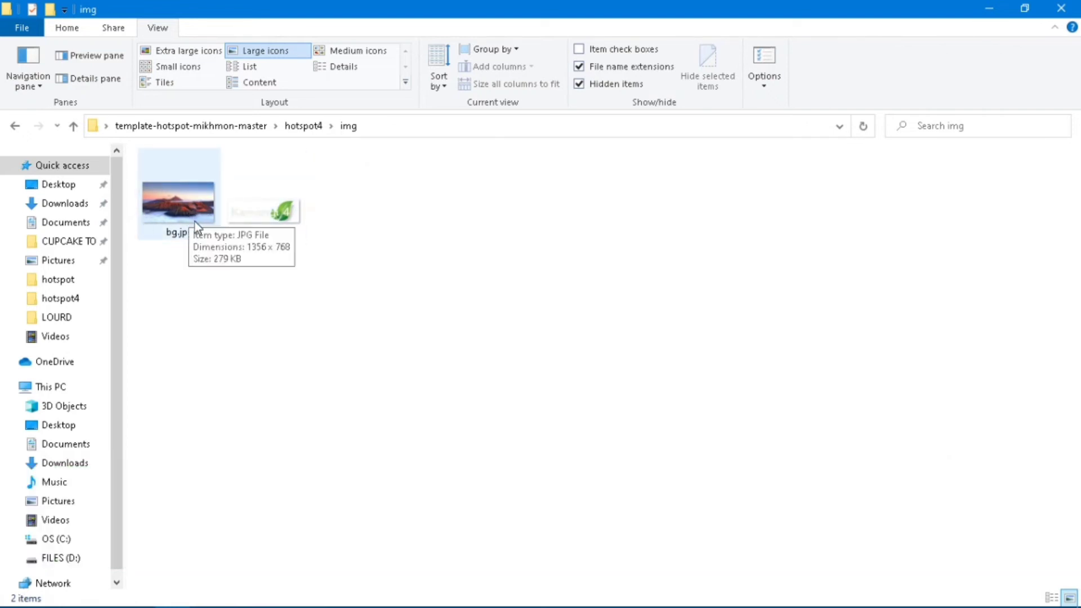
# Drag the dark texture image from the desktop into the img folder.
pyautogui.press('super+d')
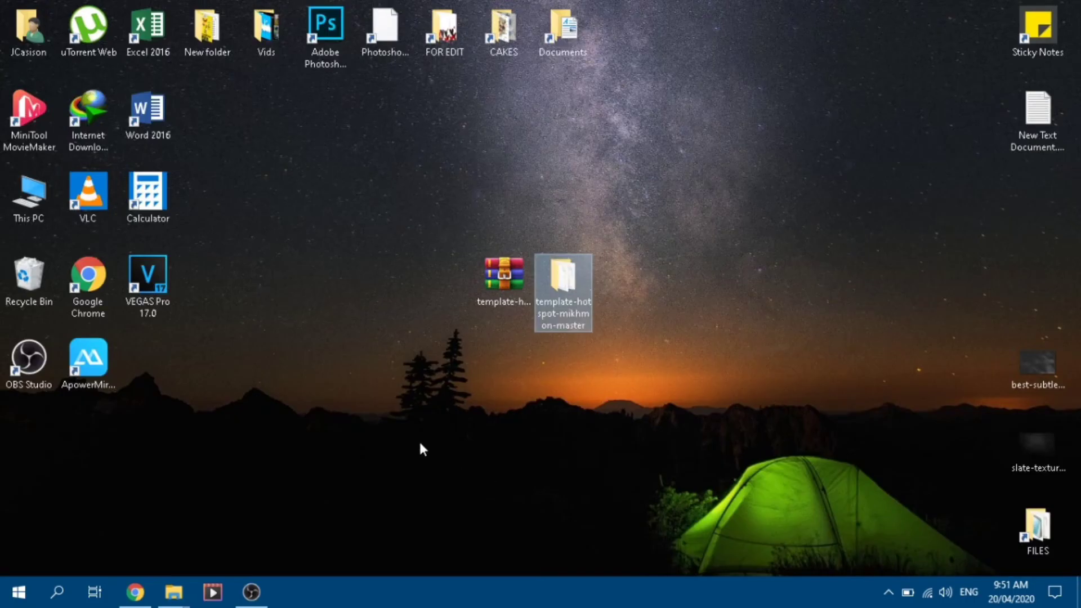
pyautogui.click(1020, 389)
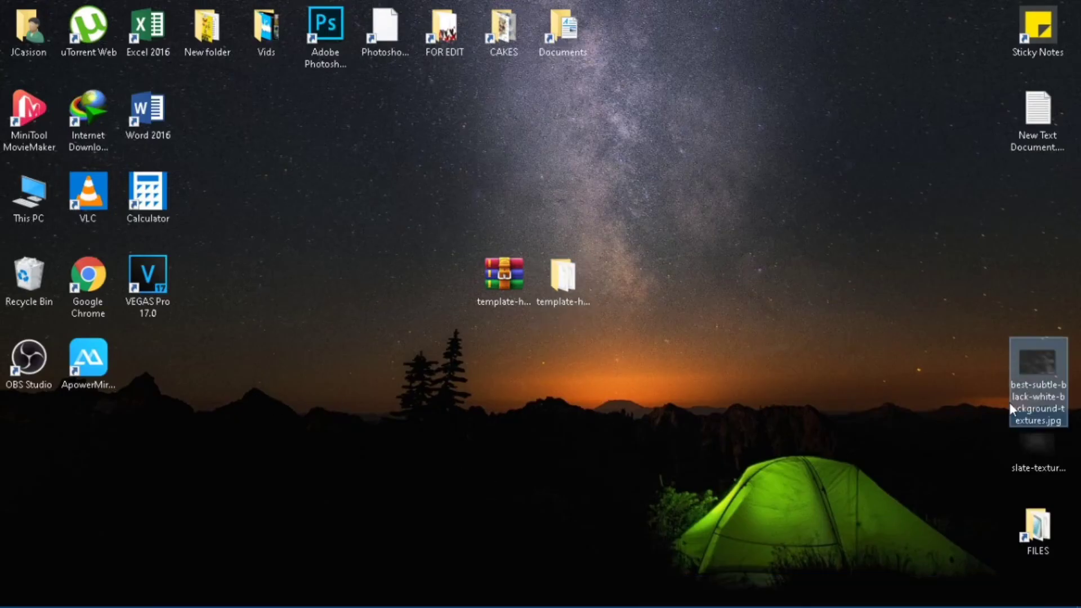
pyautogui.moveTo(1030, 372); pyautogui.dragTo(238, 376)
pyautogui.hotkey('alt', 'Tab')
pyautogui.hotkey('alt', 'Tab')
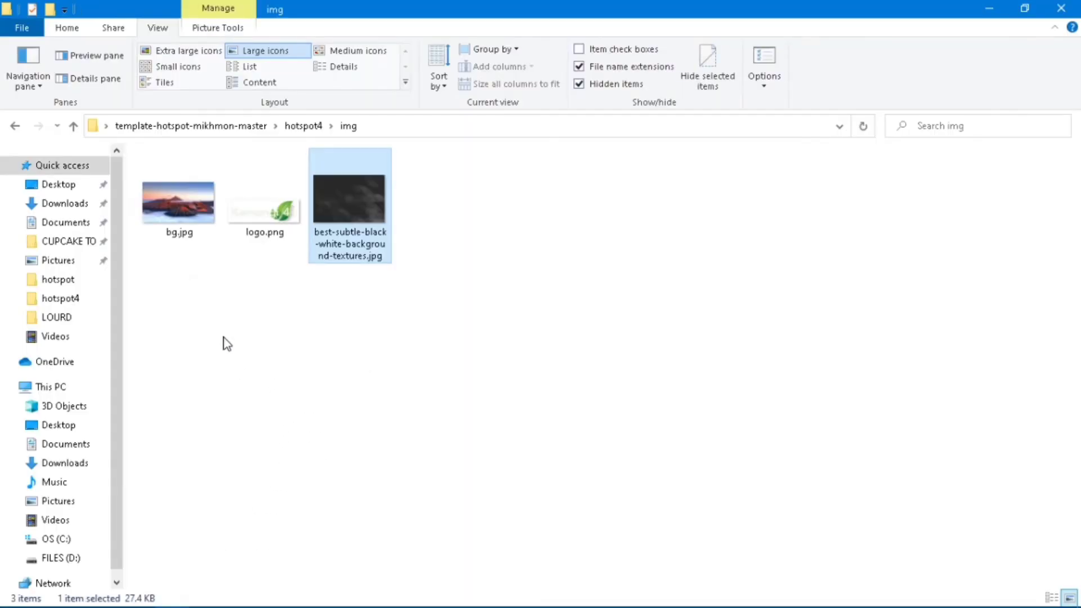
# Delete the old bg.jpg and rename the dark texture image to bg.jpg.
pyautogui.click(175, 237)
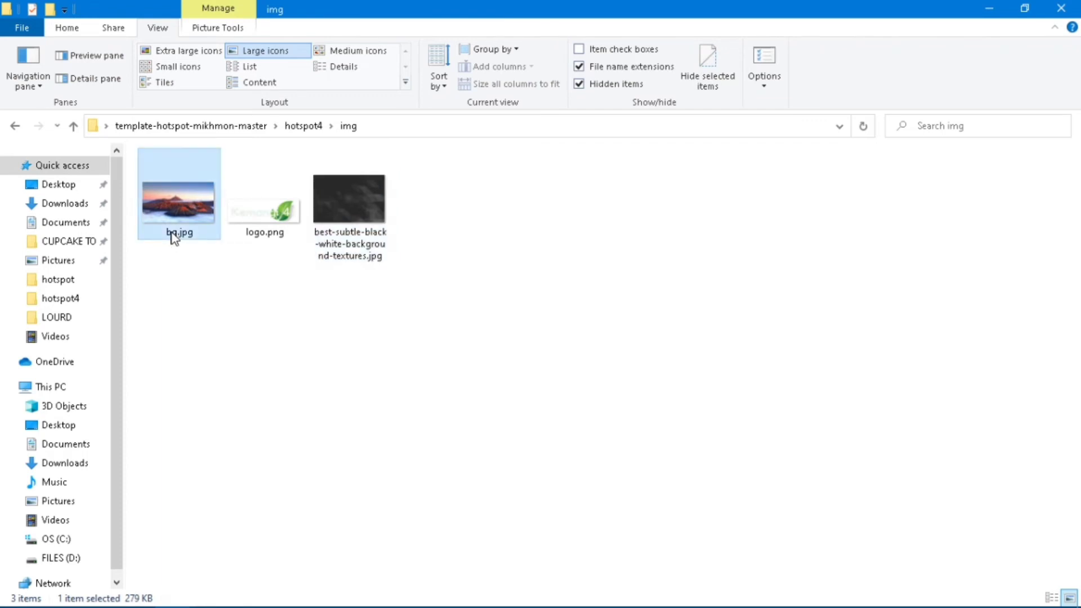
pyautogui.press('Delete')
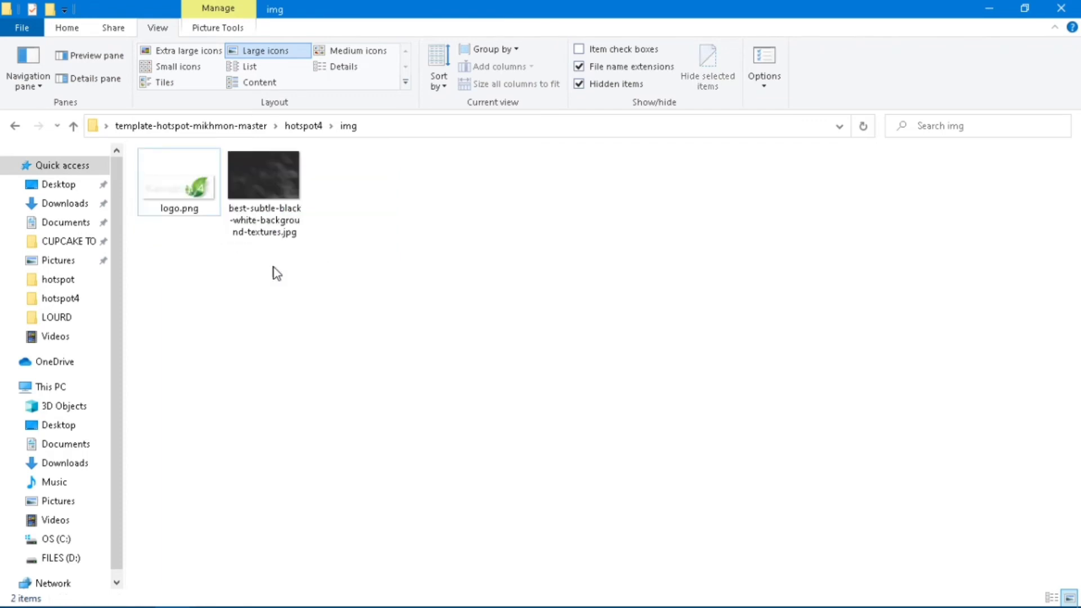
pyautogui.click(261, 213)
pyautogui.click(195, 232)
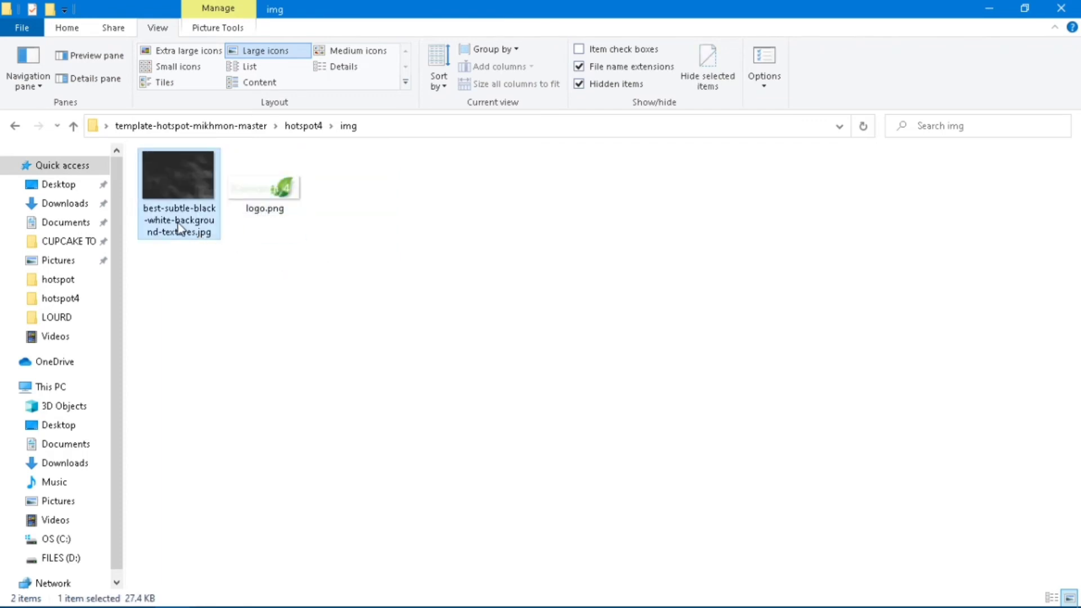
pyautogui.click(192, 232)
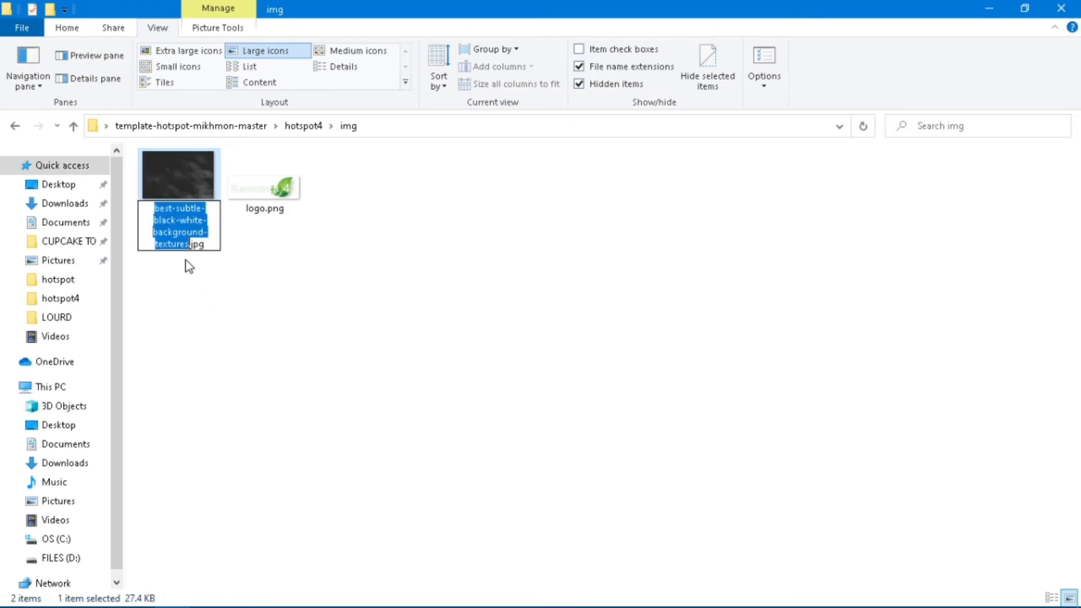
pyautogui.write('bg')
pyautogui.press('Return')
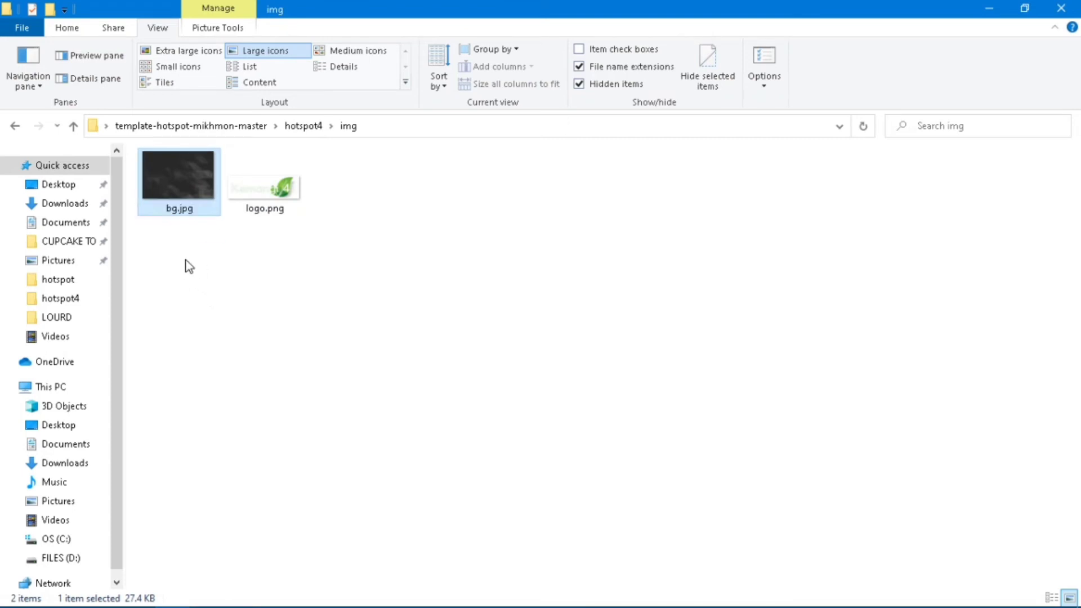
pyautogui.click(249, 207)
pyautogui.click(330, 293)
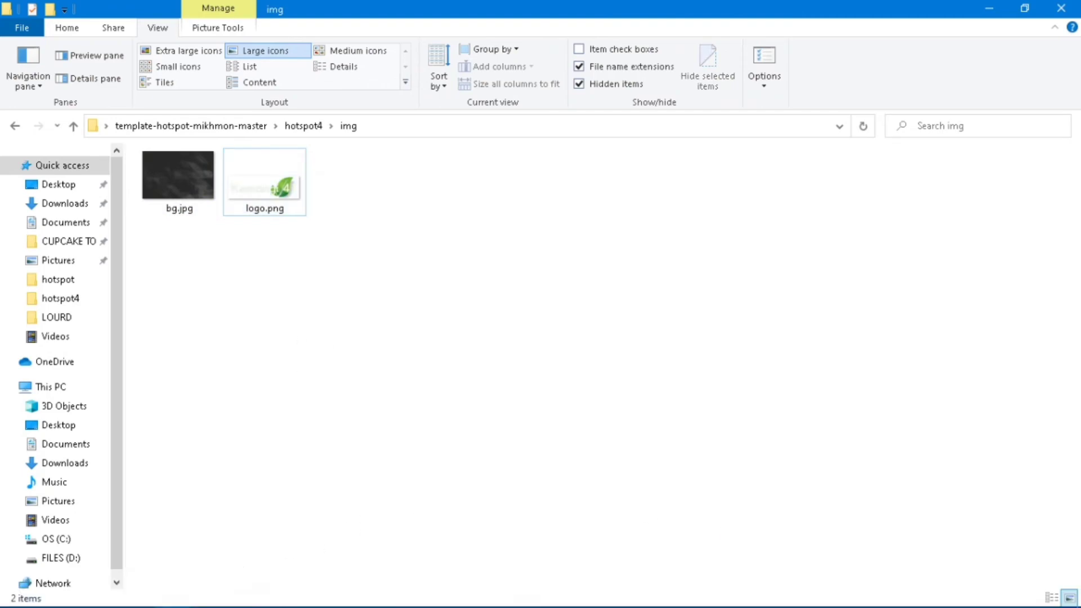
pyautogui.click(1079, 606)
# Browse the FILES drive to MIKROTIK > template-hotspot-mikhmon-master > hotspot > img.
pyautogui.doubleClick(1026, 530)
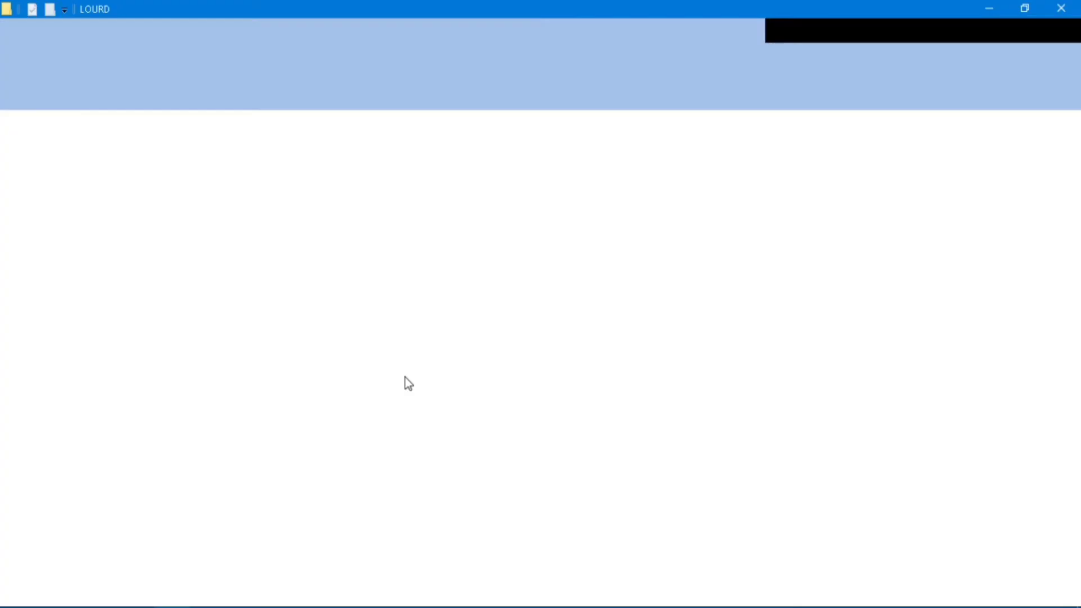
pyautogui.doubleClick(187, 227)
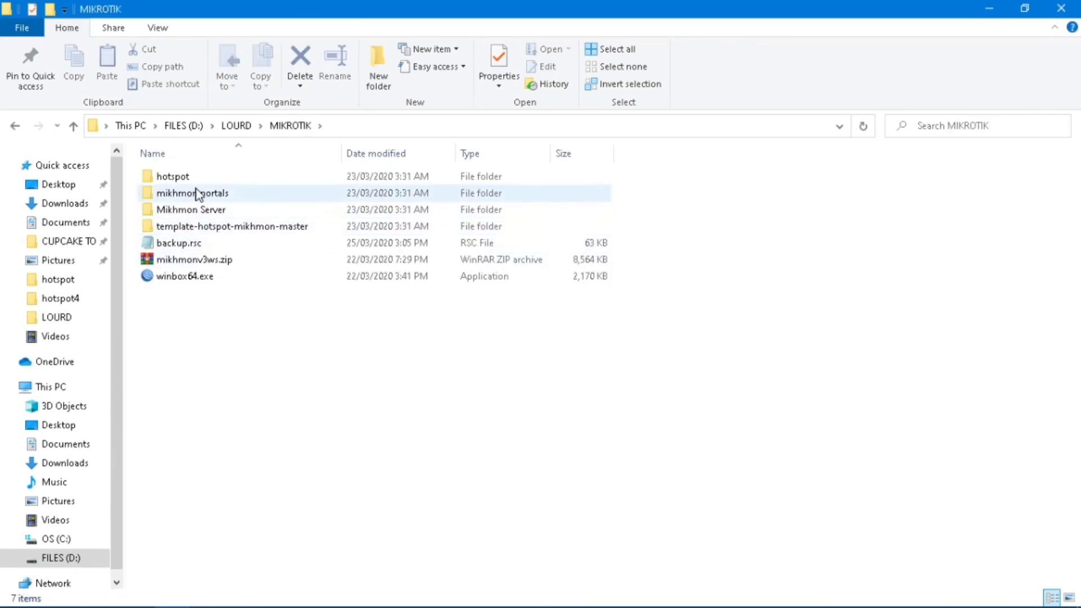
pyautogui.doubleClick(239, 195)
pyautogui.doubleClick(204, 177)
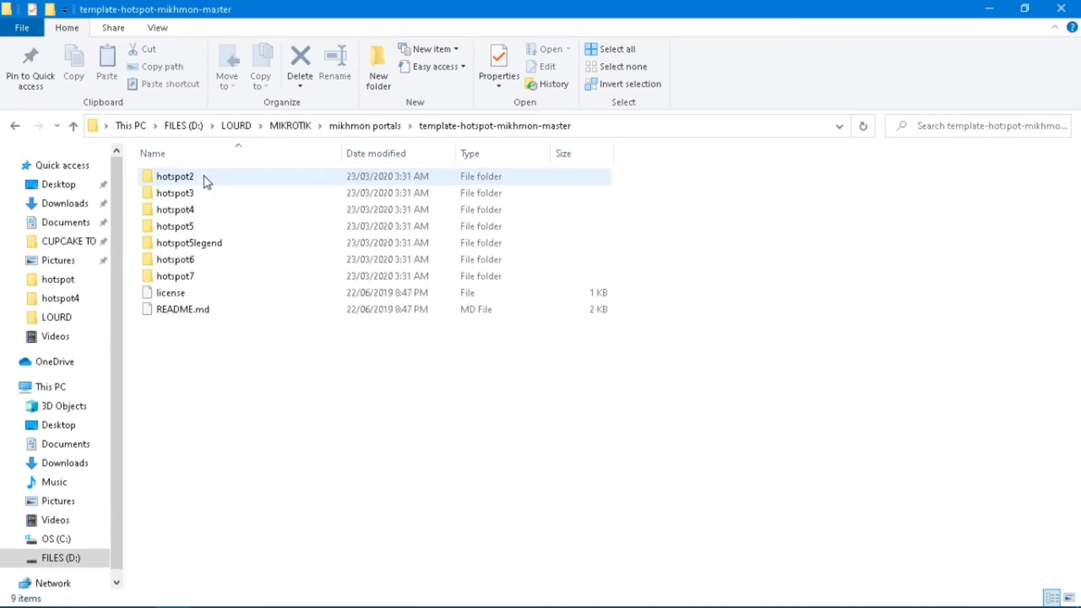
pyautogui.click(16, 126)
pyautogui.click(16, 126)
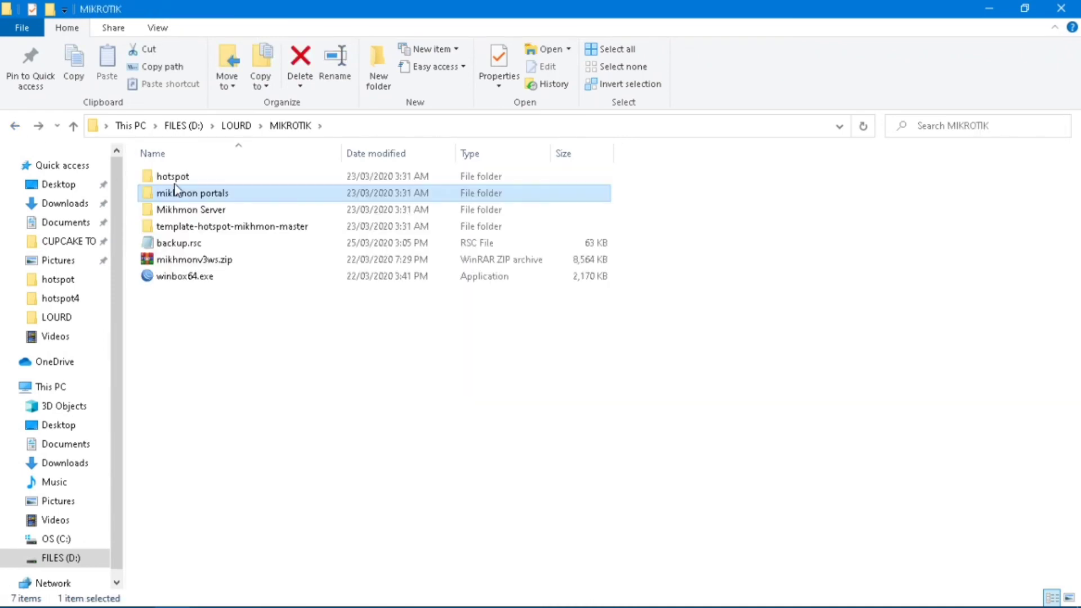
pyautogui.doubleClick(214, 228)
pyautogui.doubleClick(199, 183)
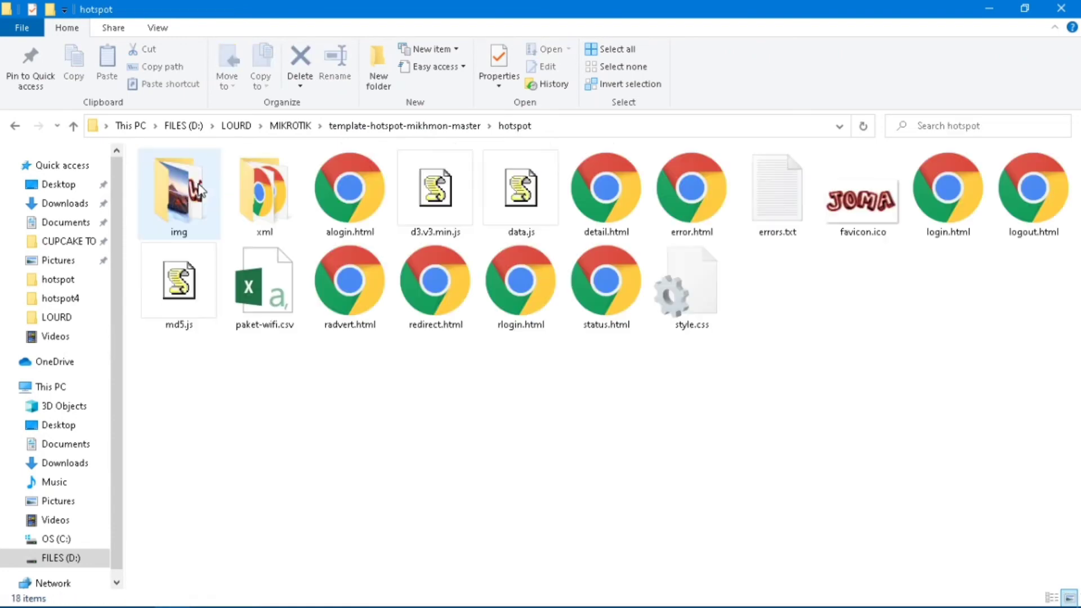
pyautogui.doubleClick(208, 204)
# Replace hotspot4's old logo.png with the copied JOMA WIFI logo.png.
pyautogui.click(276, 225)
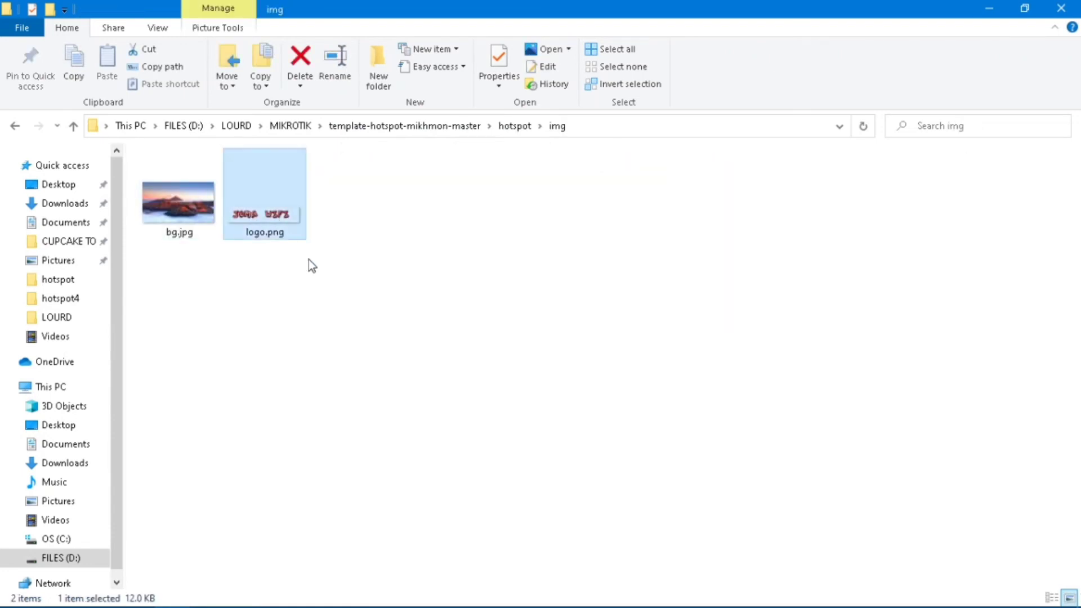
pyautogui.hotkey('ctrl', 'c')
pyautogui.hotkey('alt', 'Tab')
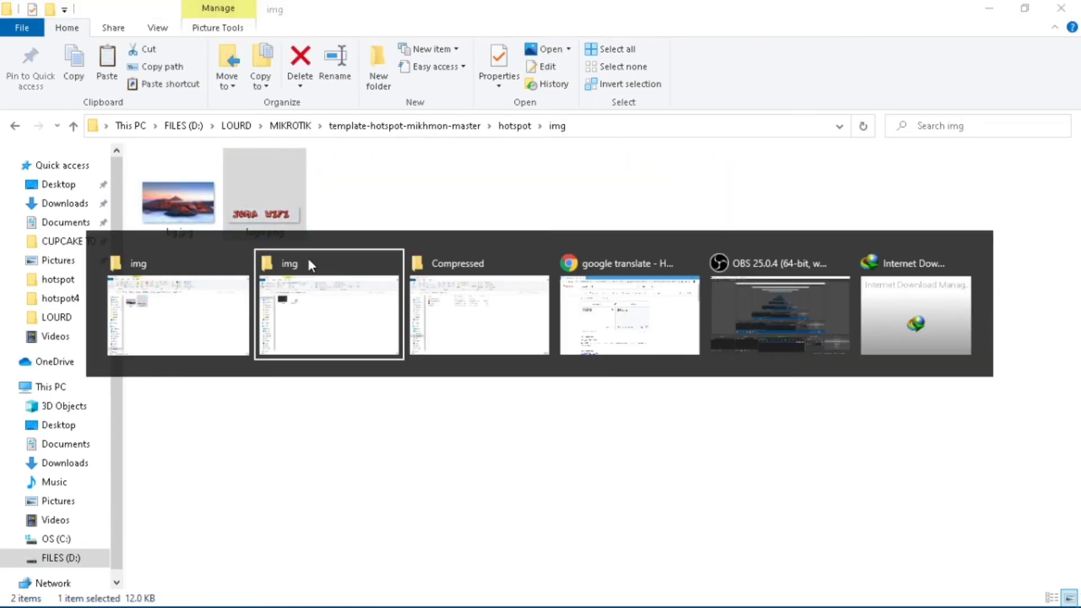
pyautogui.hotkey('alt', 'Tab')
pyautogui.hotkey('alt', 'Tab')
pyautogui.hotkey('alt', 'Tab')
pyautogui.hotkey('alt', 'Tab')
pyautogui.hotkey('alt', 'Tab')
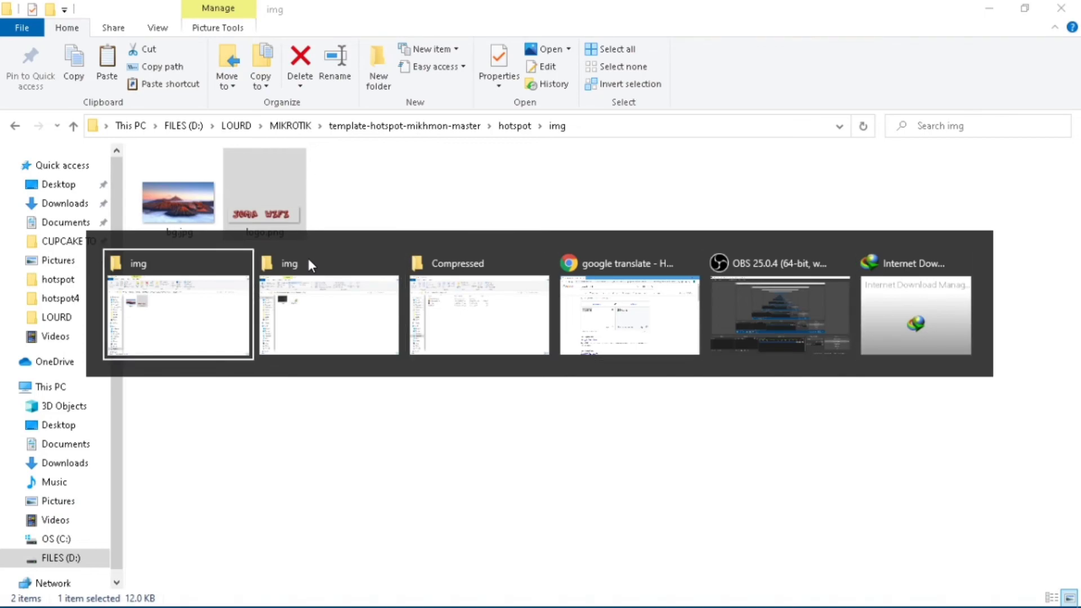
pyautogui.hotkey('alt', 'Tab')
pyautogui.click(266, 203)
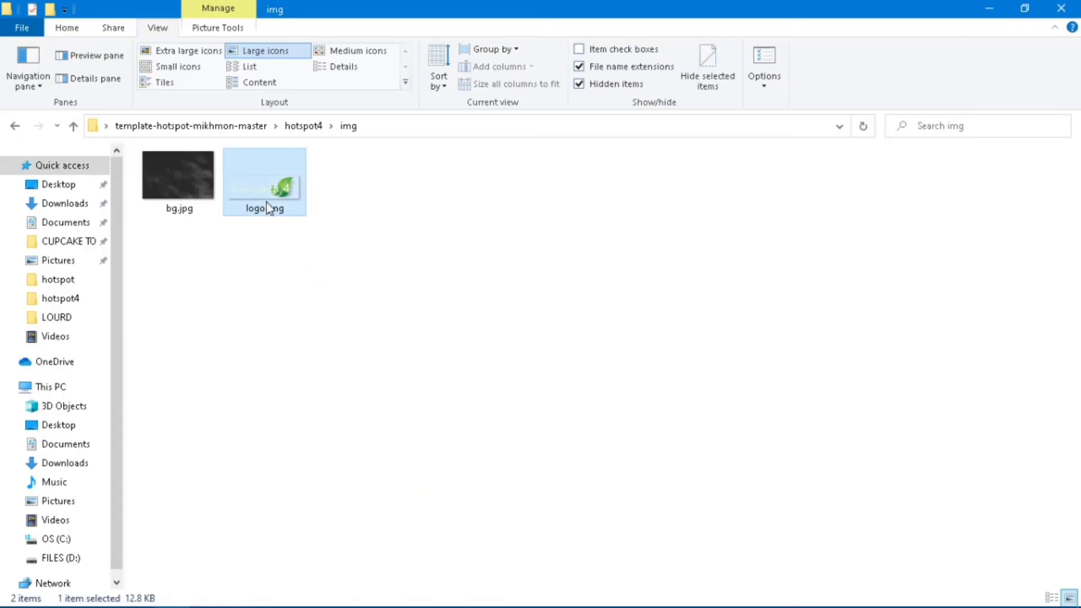
pyautogui.press('Delete')
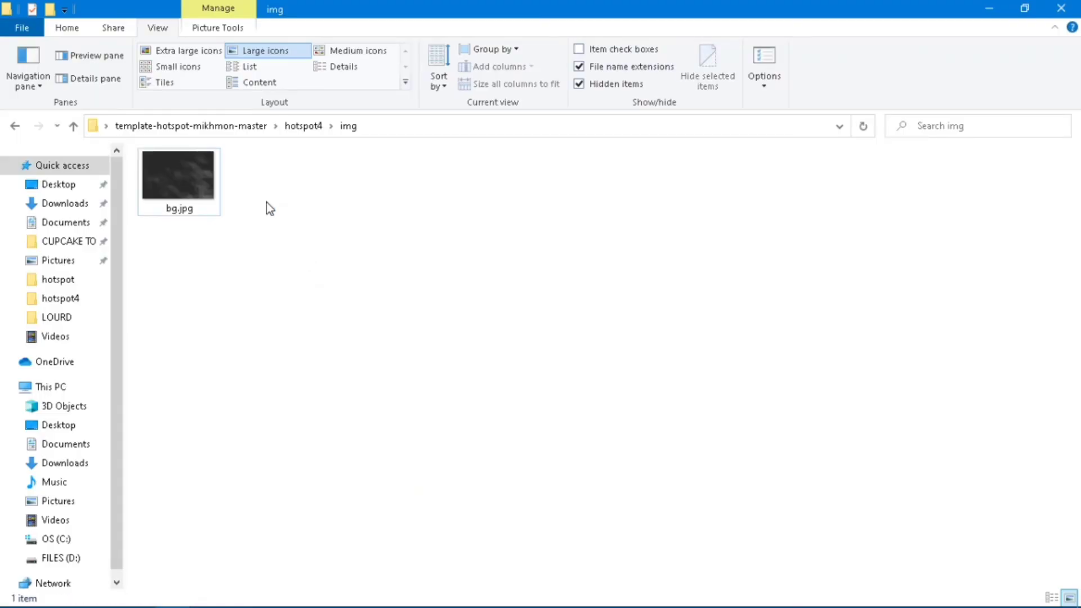
pyautogui.hotkey('ctrl', 'z')
pyautogui.click(281, 260)
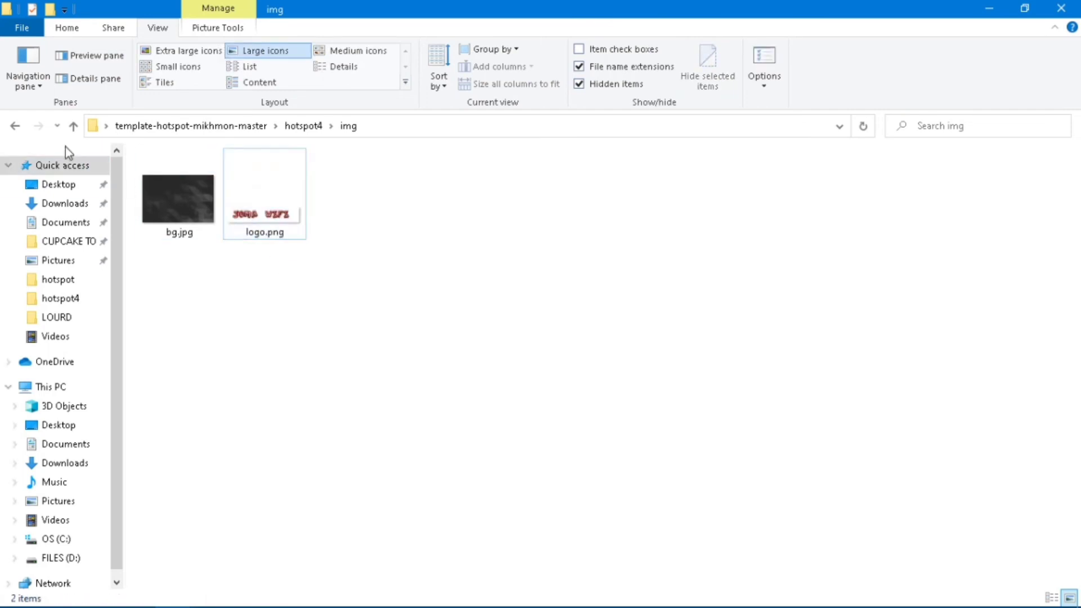
# Swap the leaf favicon.ico in hotspot4 for the JOMA favicon.ico from the D: hotspot folder.
pyautogui.click(14, 126)
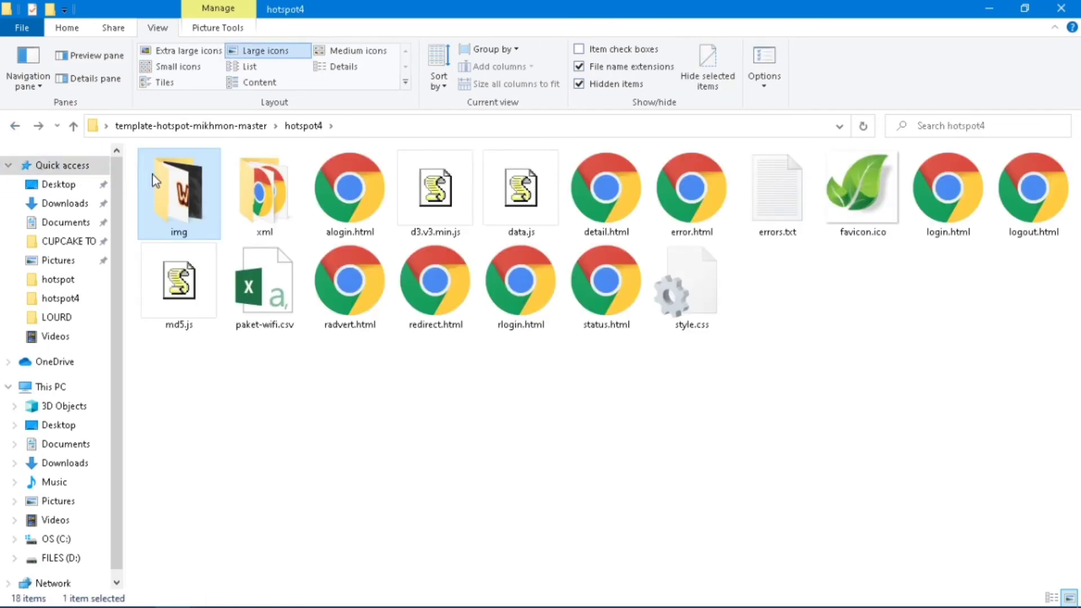
pyautogui.hotkey('alt', 'Tab')
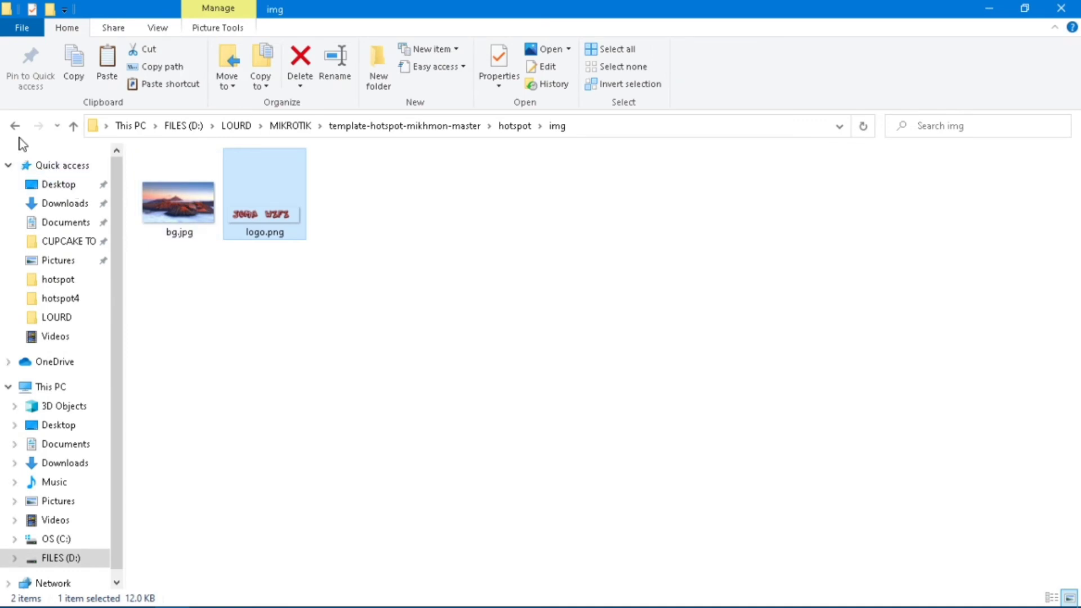
pyautogui.click(18, 127)
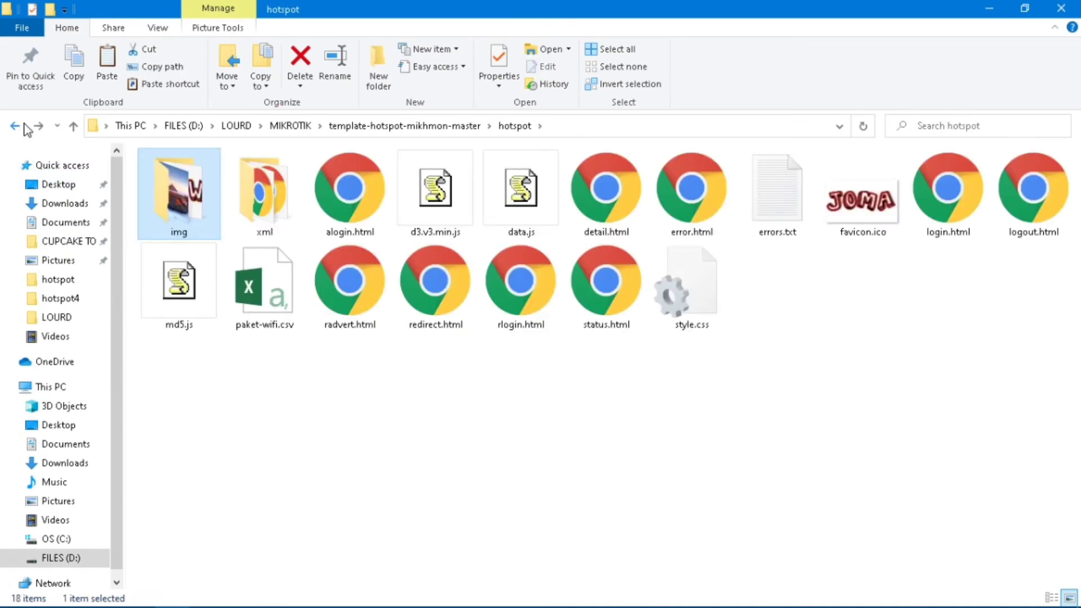
pyautogui.click(873, 209)
pyautogui.hotkey('alt', 'Tab')
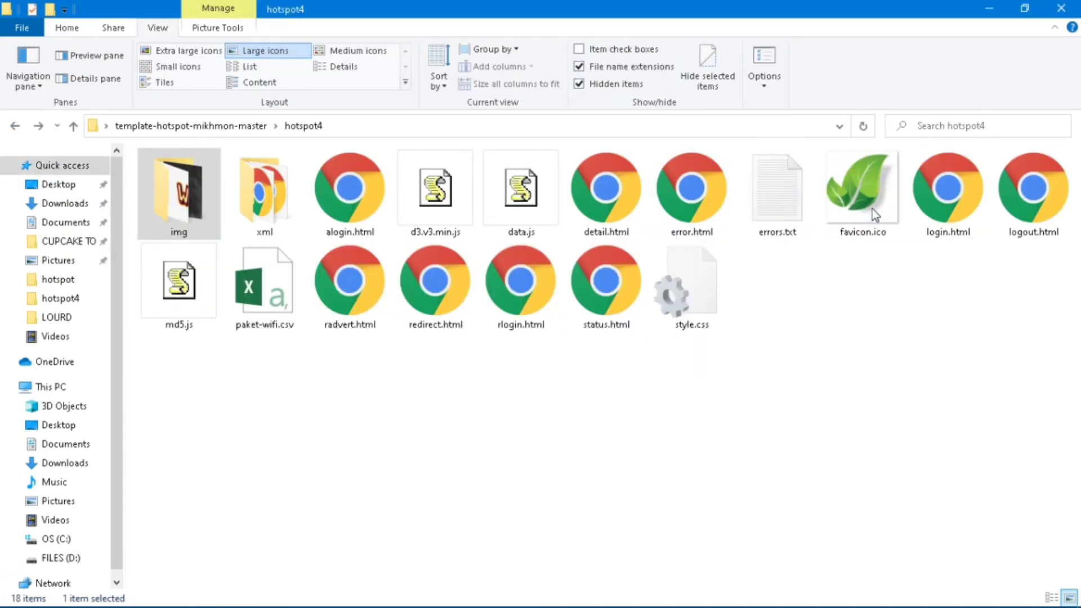
pyautogui.click(847, 213)
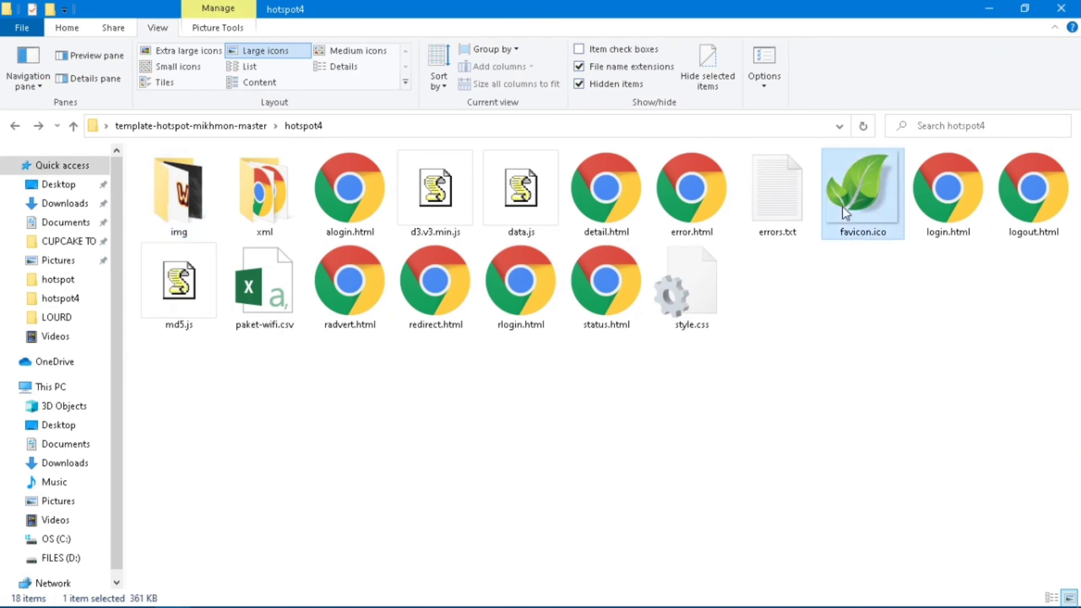
pyautogui.press('Delete')
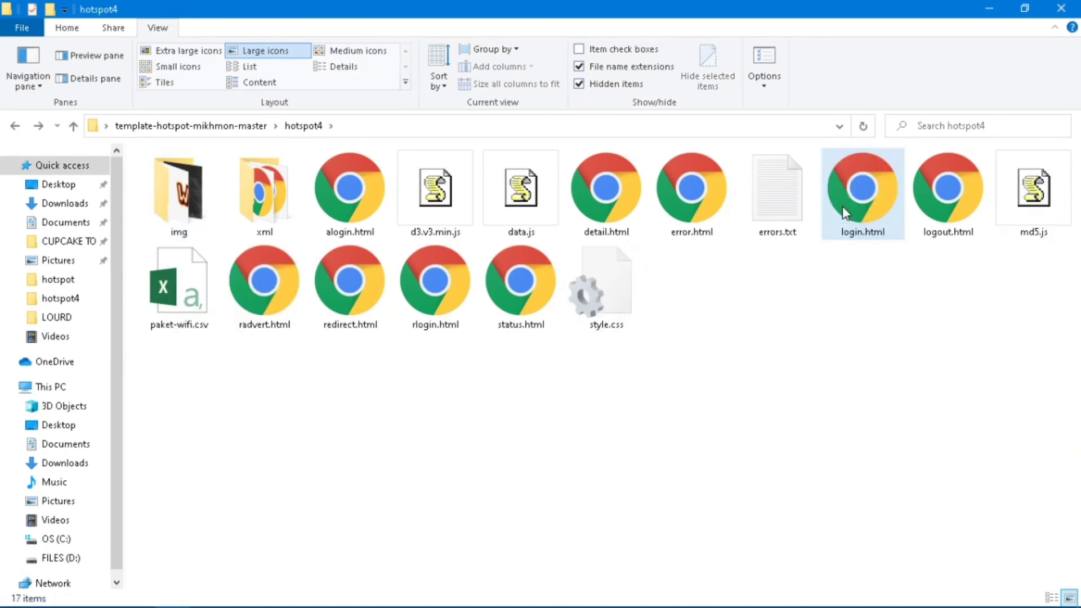
pyautogui.hotkey('ctrl', 'z')
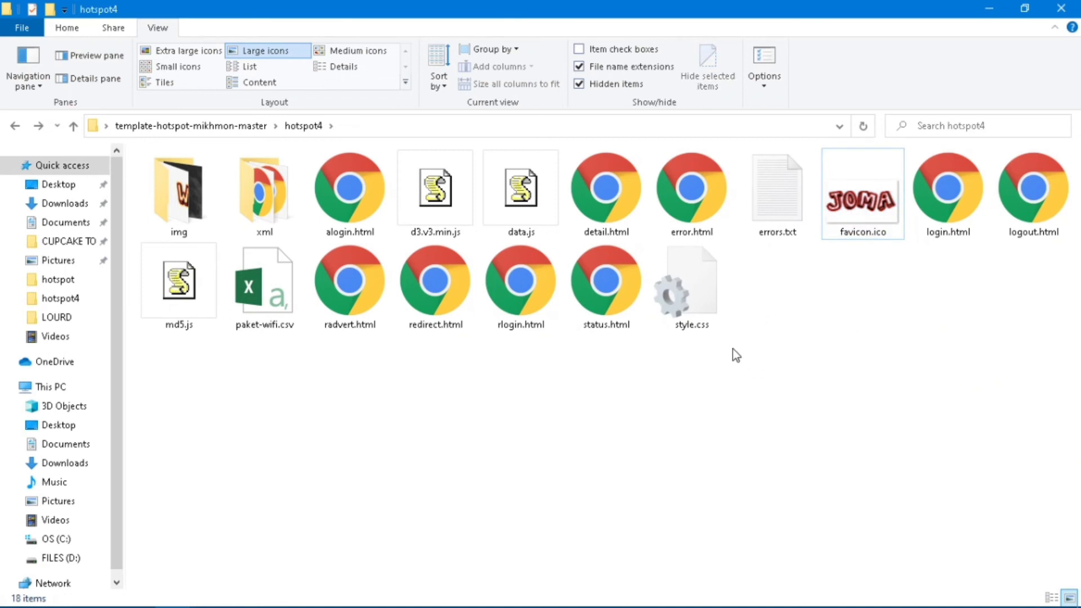
# Switch the hotspot4 folder view to a detailed file list.
pyautogui.click(681, 300)
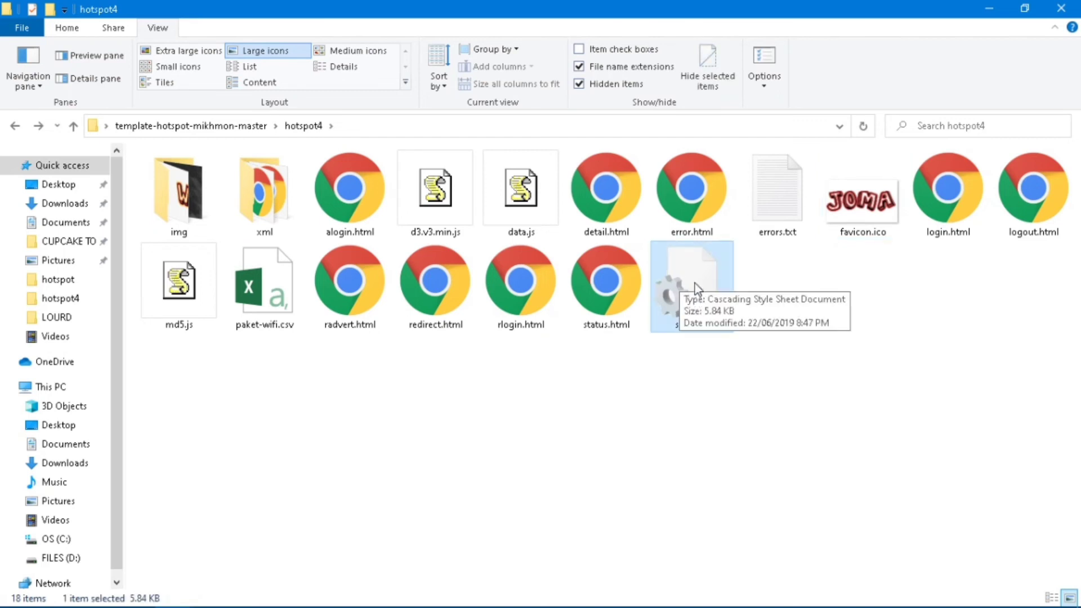
pyautogui.click(515, 420)
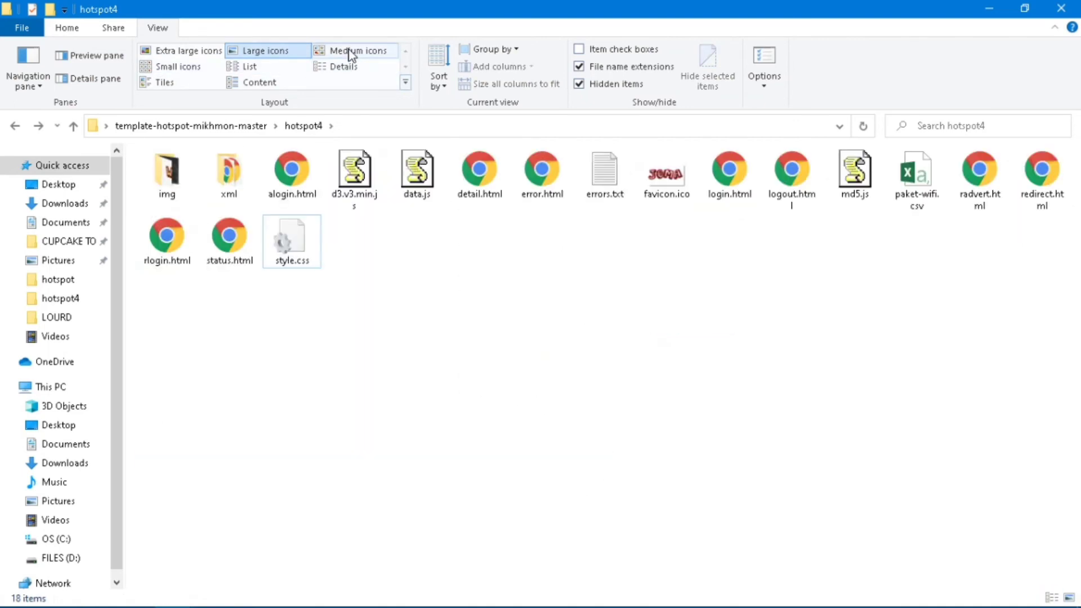
pyautogui.click(346, 67)
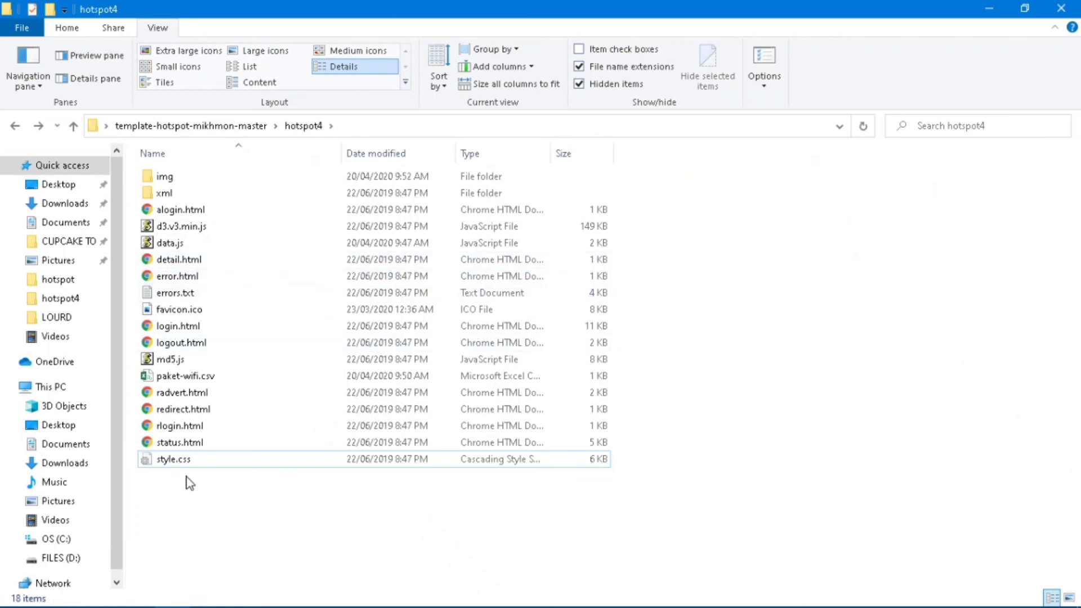
# Open style.css in Notepad via its right-click Edit command.
pyautogui.click(182, 461)
pyautogui.rightClick(186, 460)
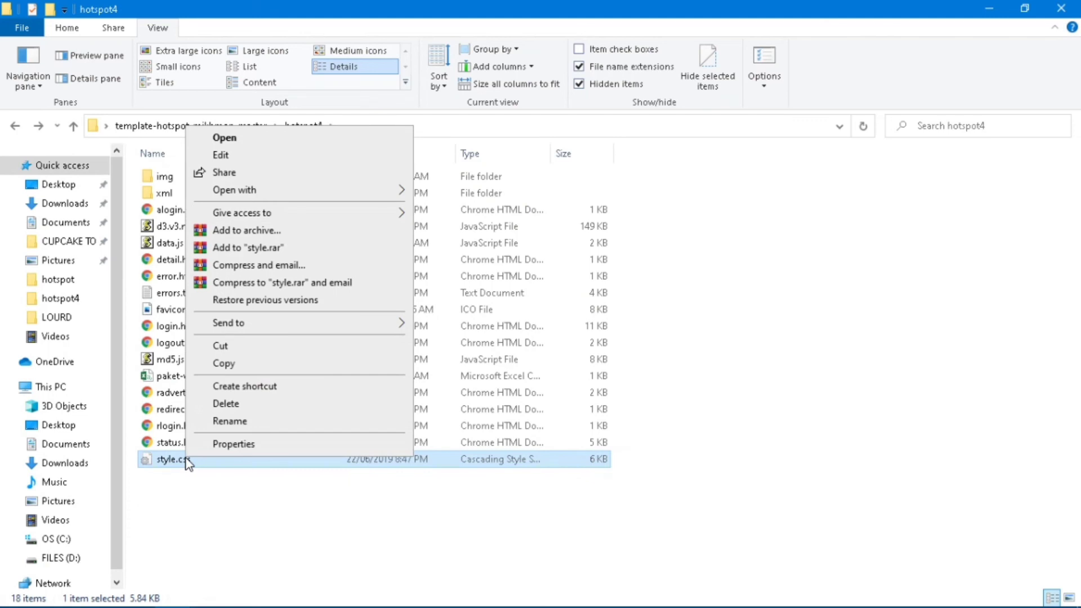
pyautogui.click(191, 482)
pyautogui.click(190, 482)
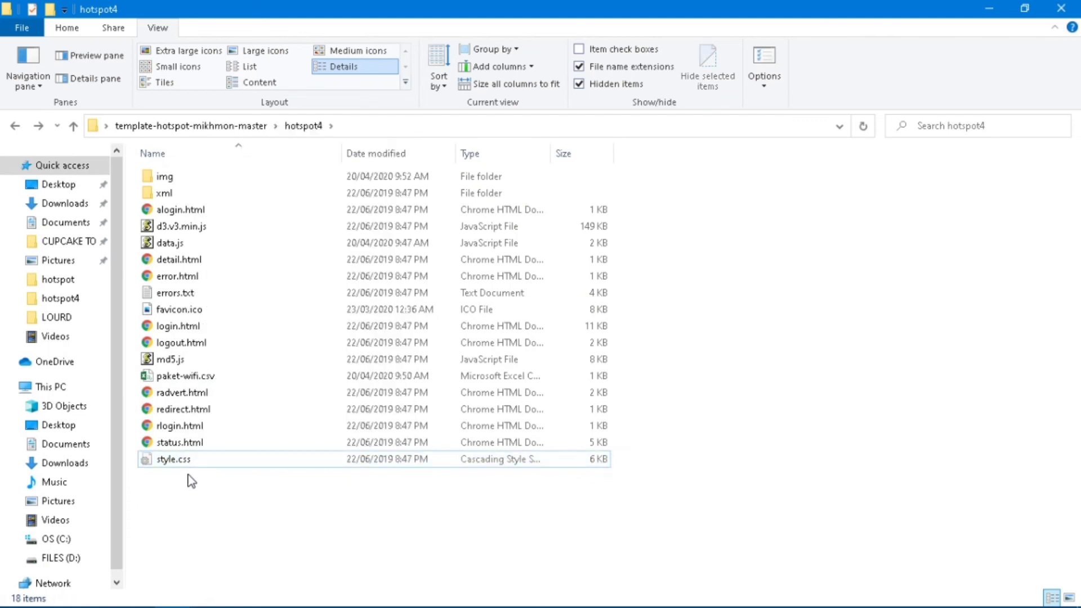
pyautogui.rightClick(184, 459)
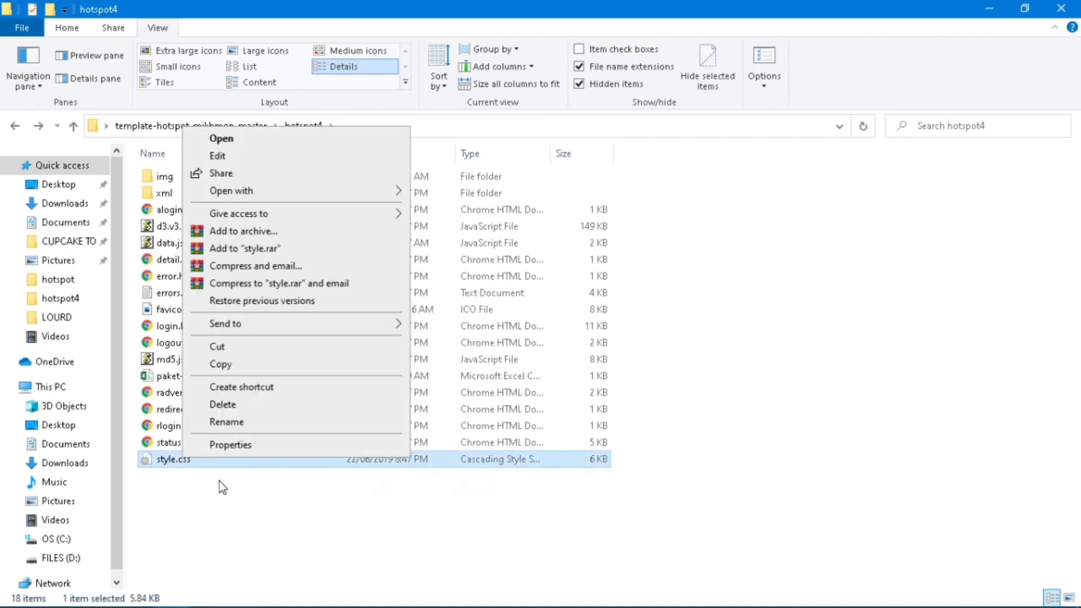
pyautogui.click(216, 158)
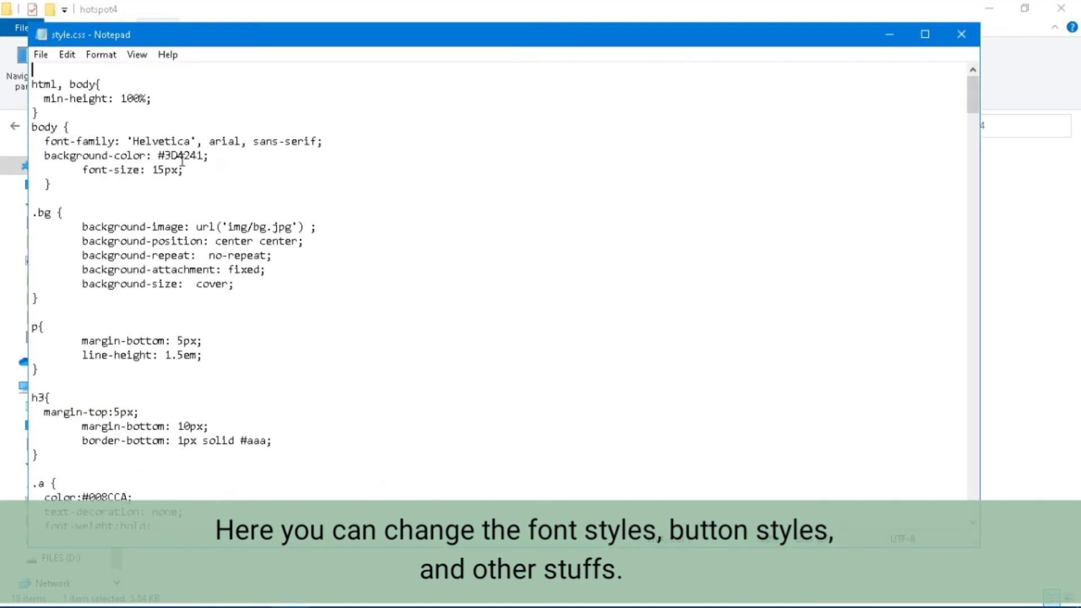
# Highlight the body font-family line in style.css.
pyautogui.click(51, 74)
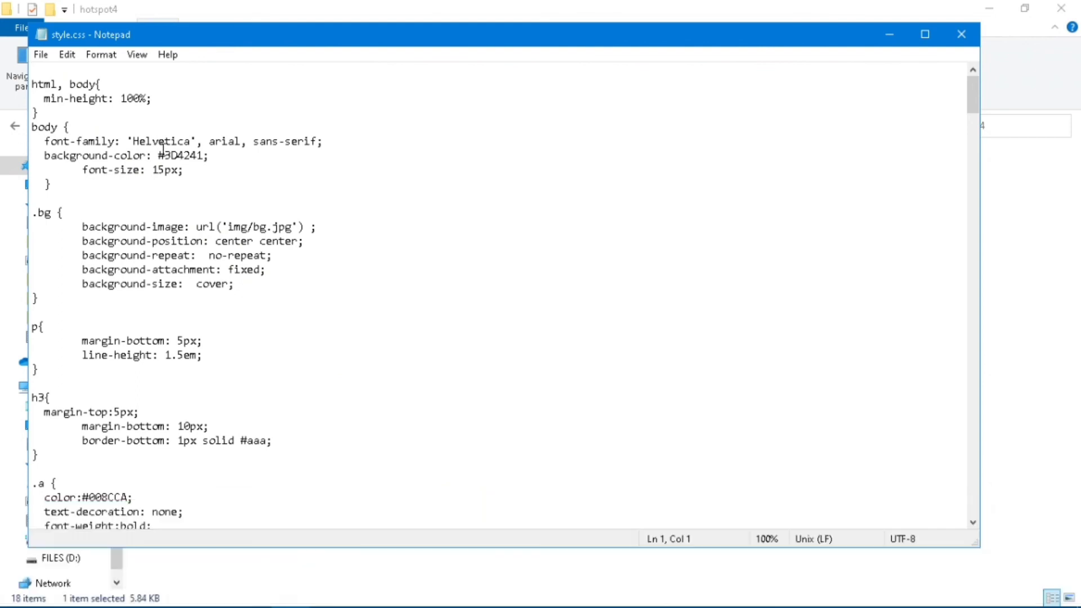
pyautogui.click(49, 141)
pyautogui.moveTo(50, 140); pyautogui.dragTo(329, 137)
pyautogui.click(240, 243)
# Scroll through the remaining style.css rules, then close Notepad without changes.
pyautogui.scroll(-1, 231, 243)
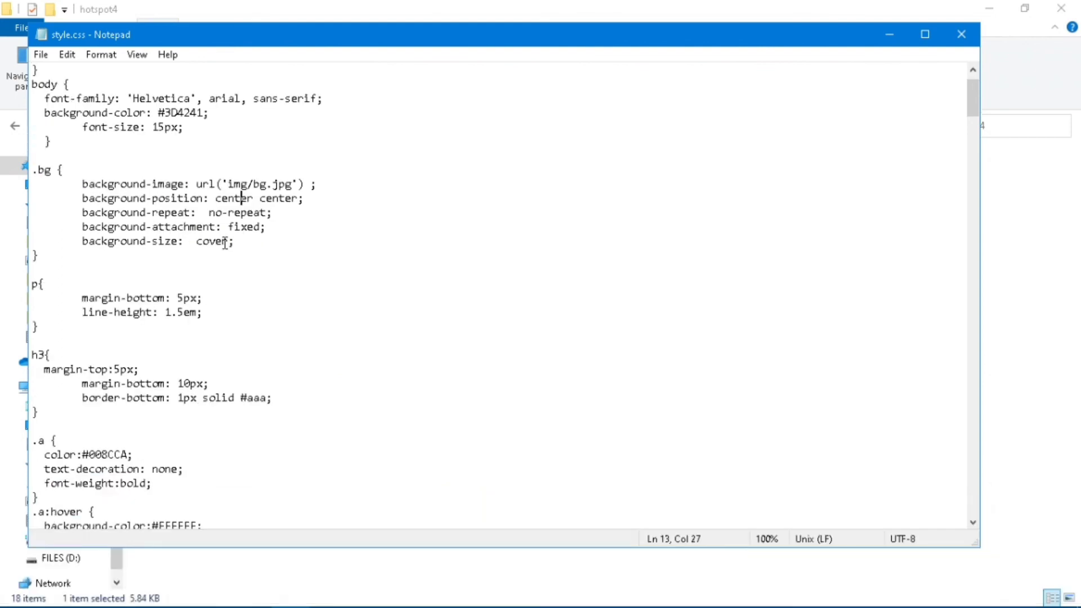
pyautogui.scroll(-1, 208, 225)
pyautogui.scroll(-4, 207, 224)
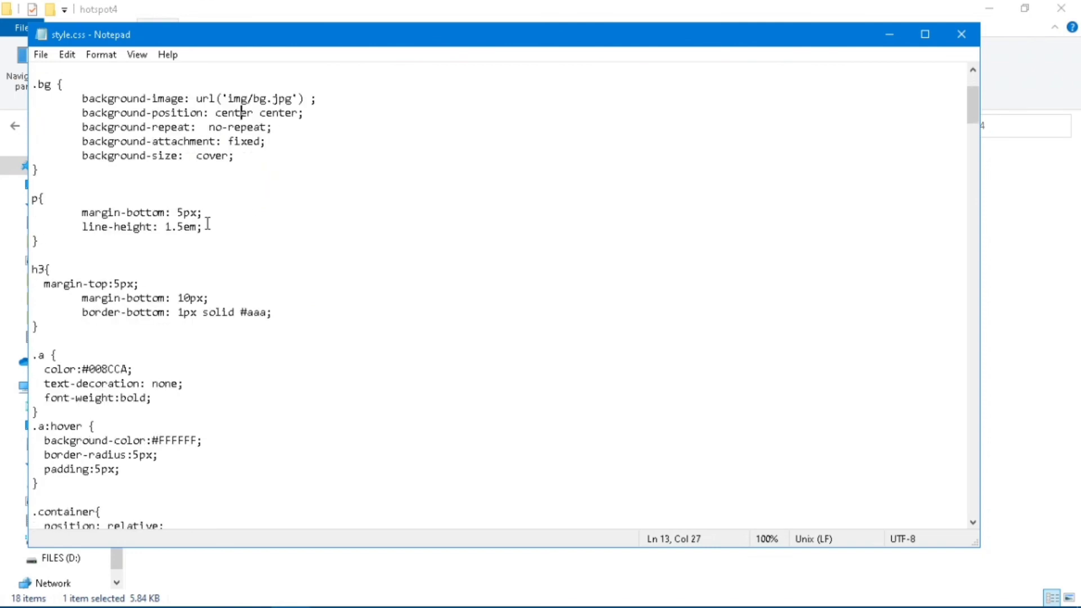
pyautogui.scroll(-1, 214, 228)
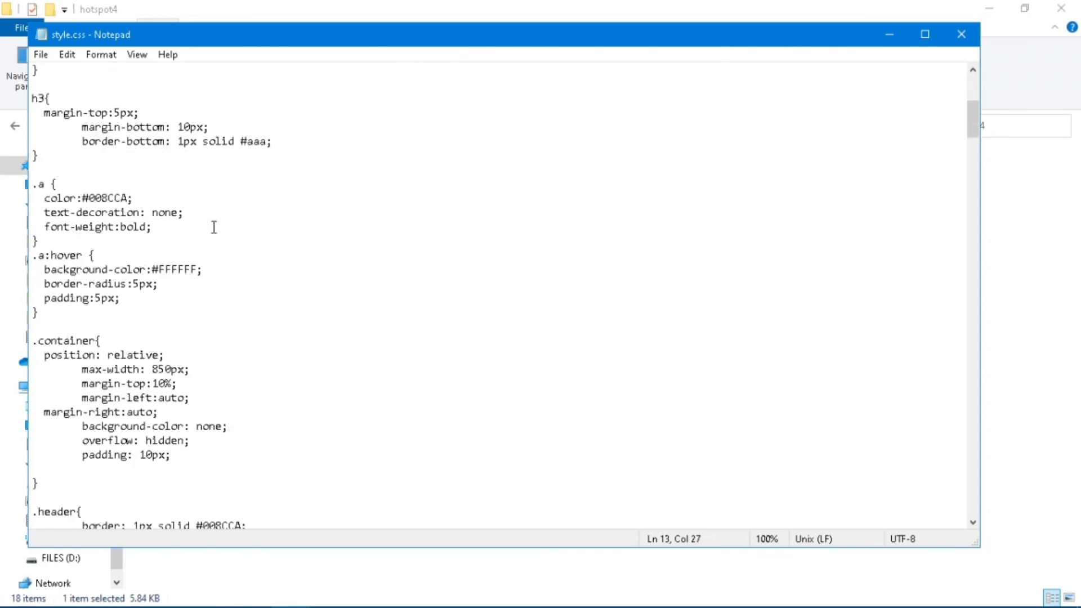
pyautogui.scroll(-4, 214, 228)
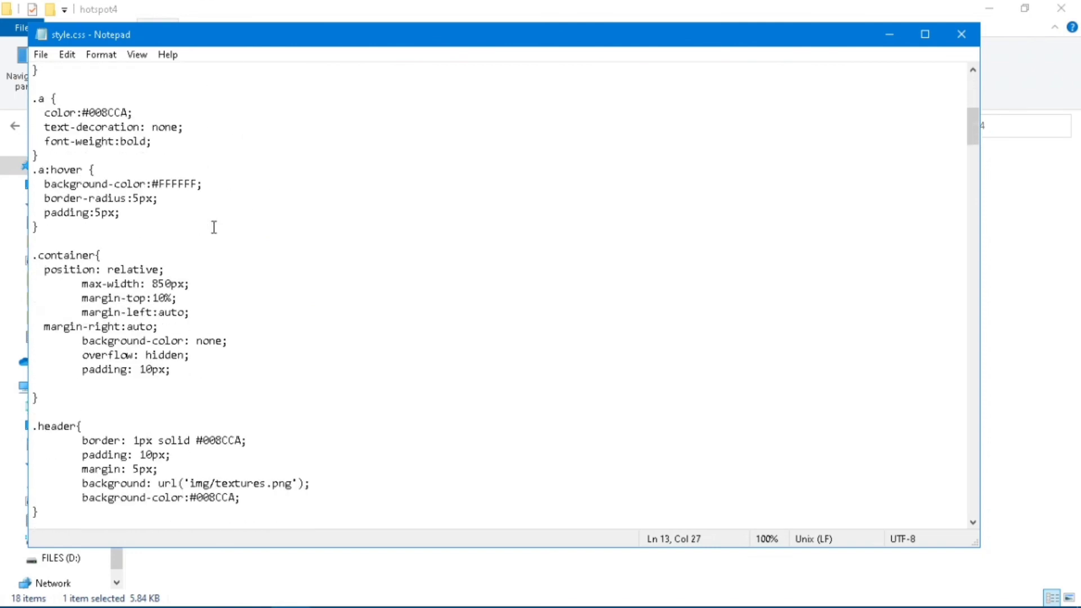
pyautogui.scroll(-4, 214, 227)
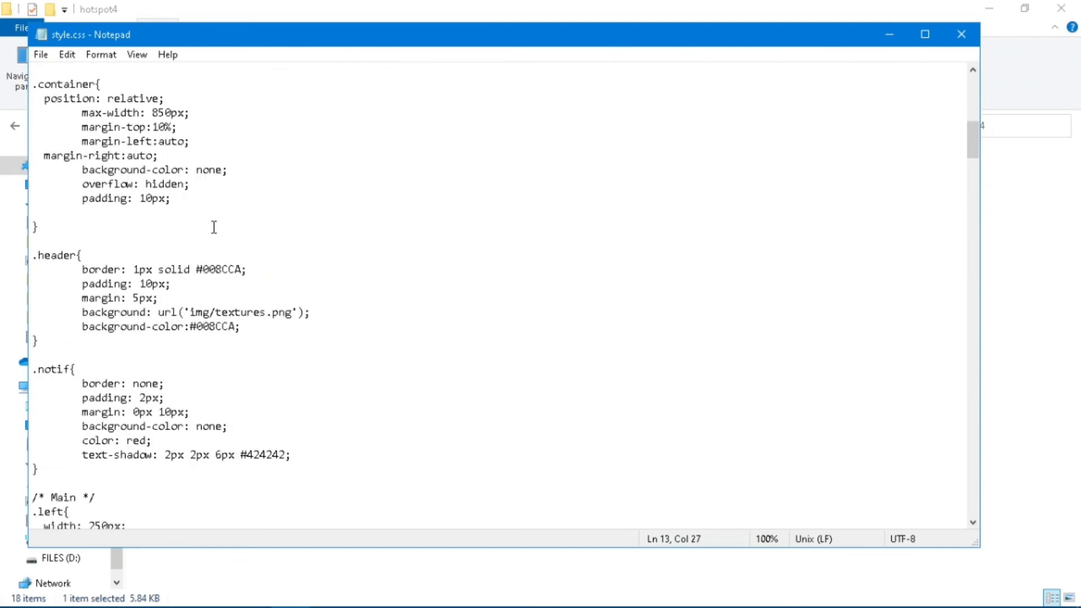
pyautogui.scroll(-7, 214, 228)
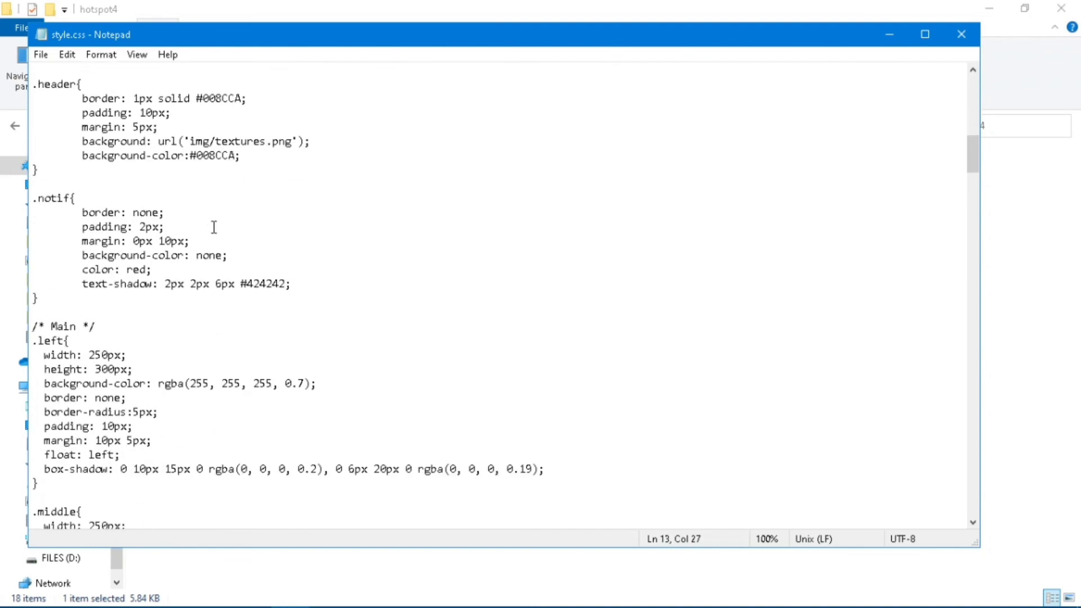
pyautogui.scroll(-5, 214, 228)
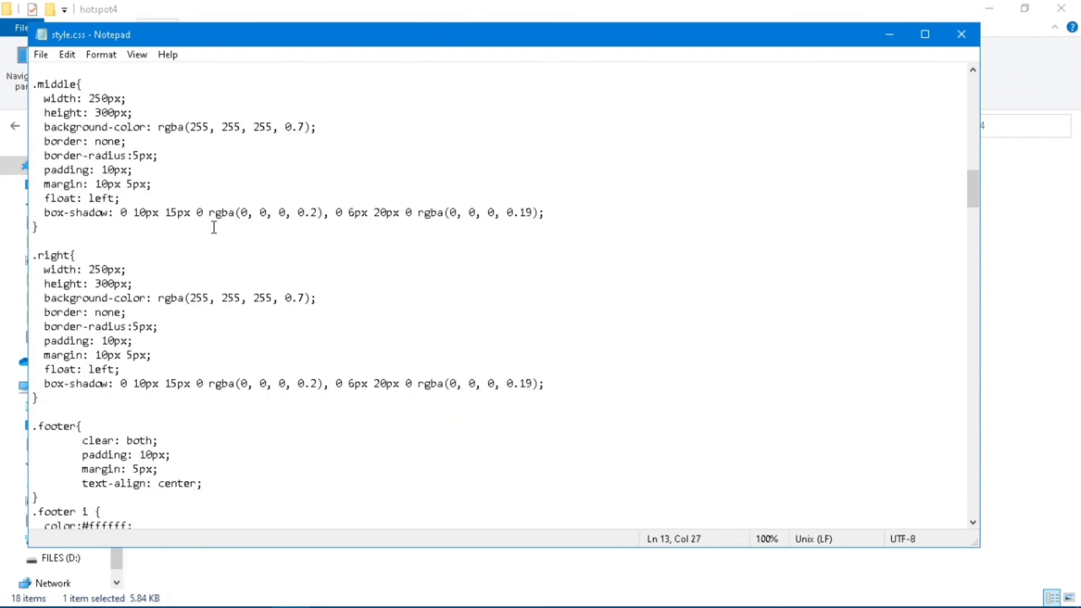
pyautogui.scroll(-13, 214, 227)
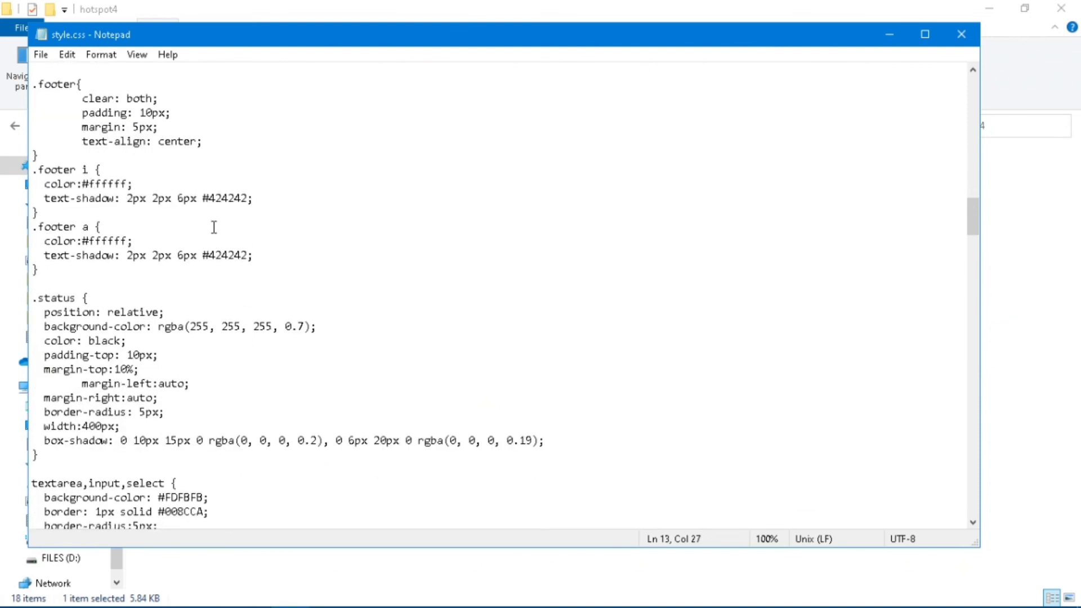
pyautogui.scroll(-15, 214, 227)
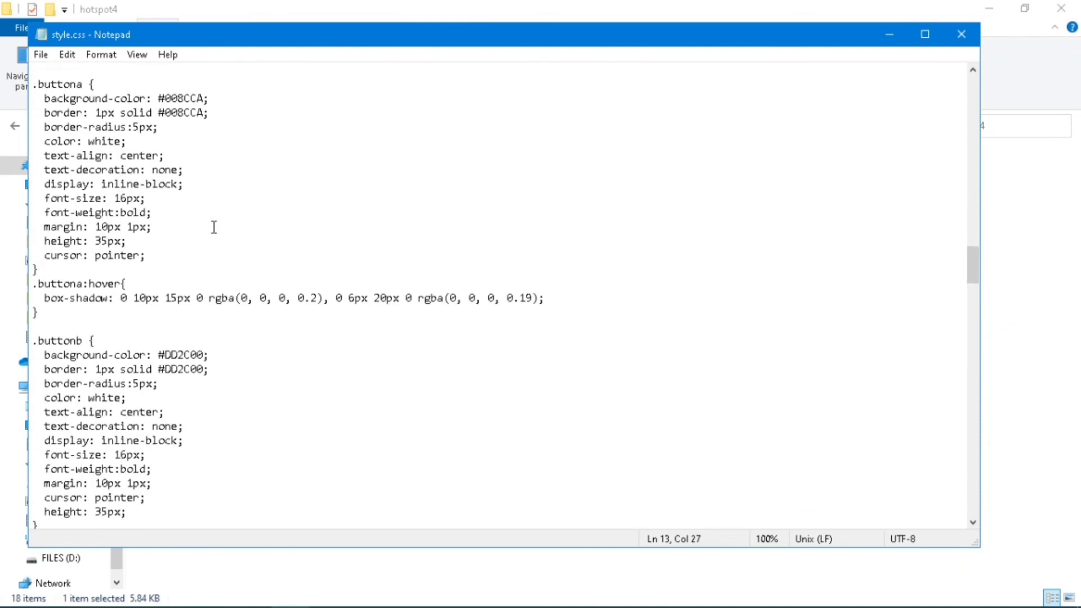
pyautogui.scroll(-10, 214, 227)
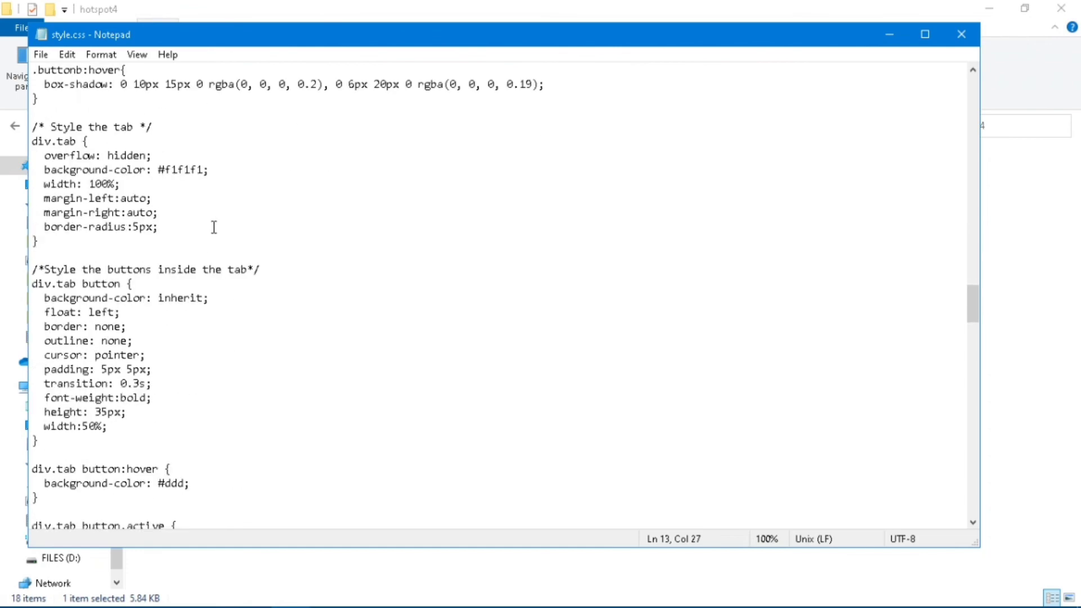
pyautogui.scroll(-15, 214, 227)
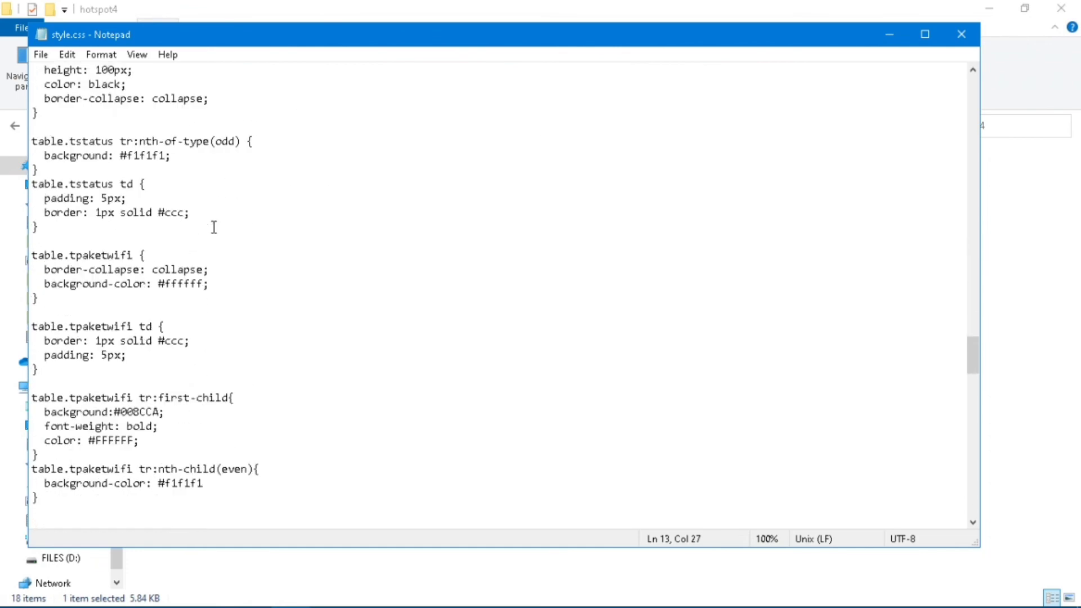
pyautogui.scroll(-5, 214, 228)
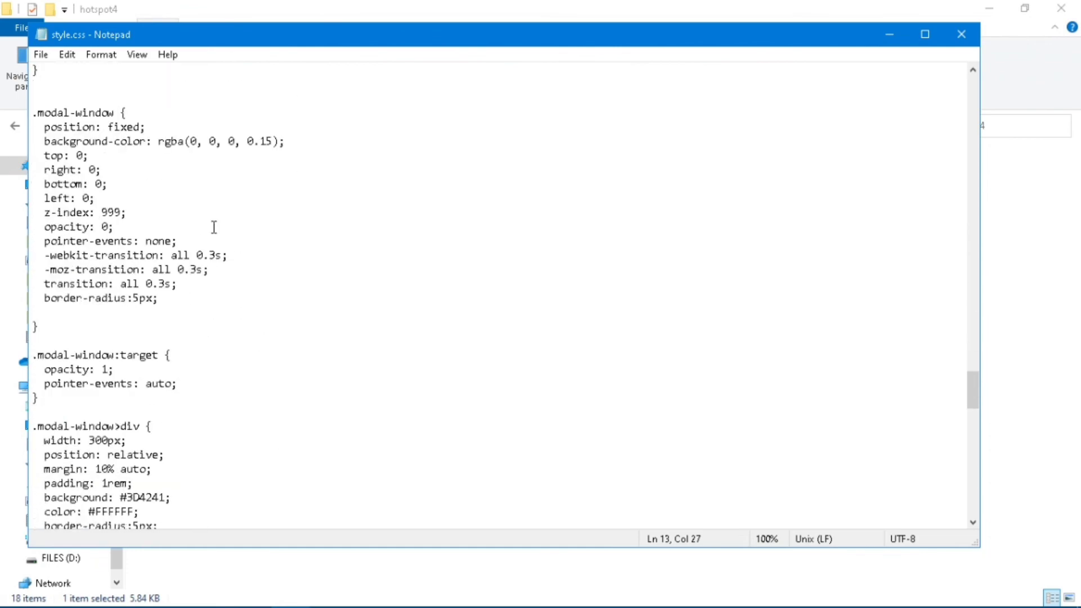
pyautogui.scroll(-11, 214, 228)
pyautogui.scroll(-2, 228, 246)
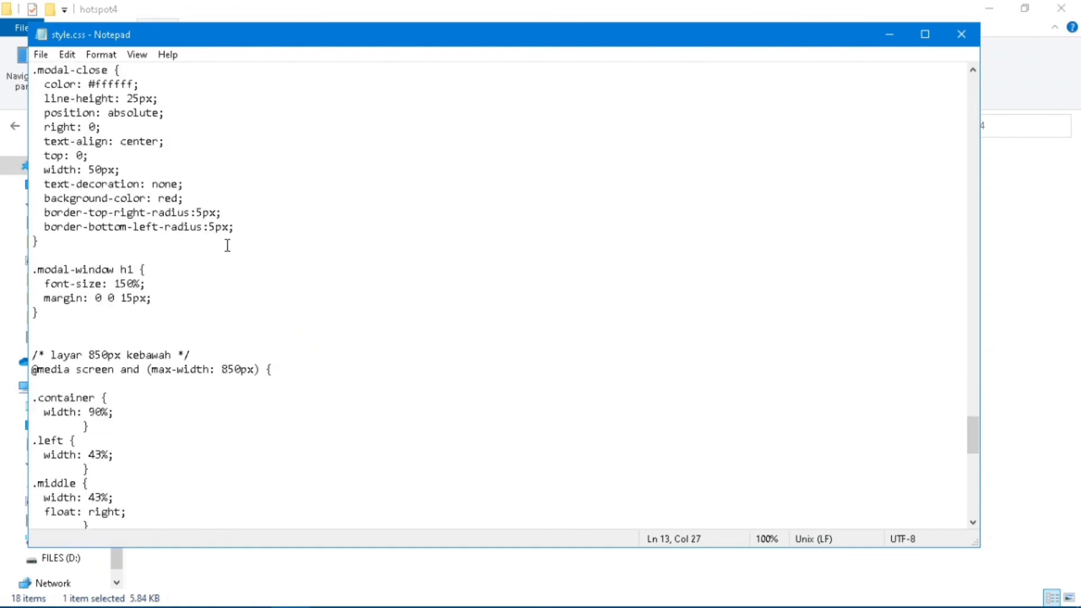
pyautogui.scroll(-13, 228, 245)
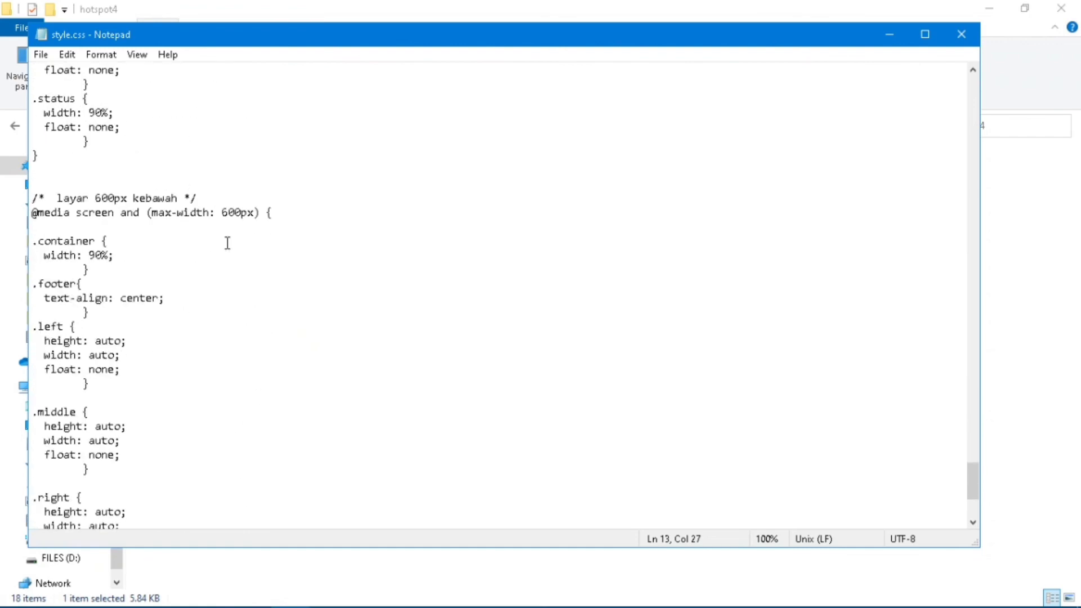
pyautogui.scroll(-4, 228, 243)
pyautogui.click(961, 35)
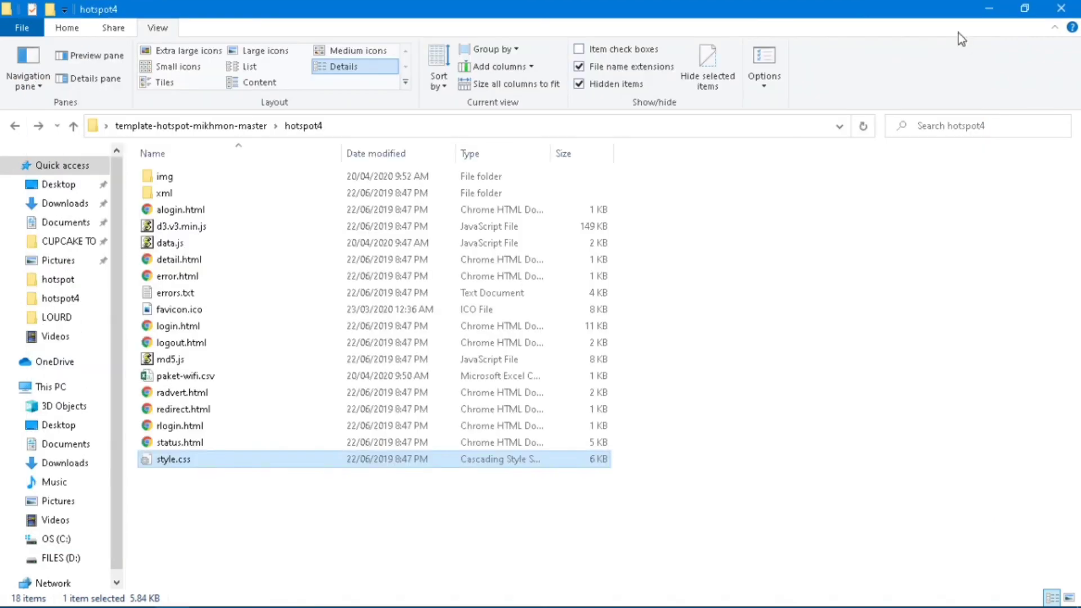
# Open hotspot4's login.html in Google Chrome to preview the JOMA WIFI login page.
pyautogui.doubleClick(194, 331)
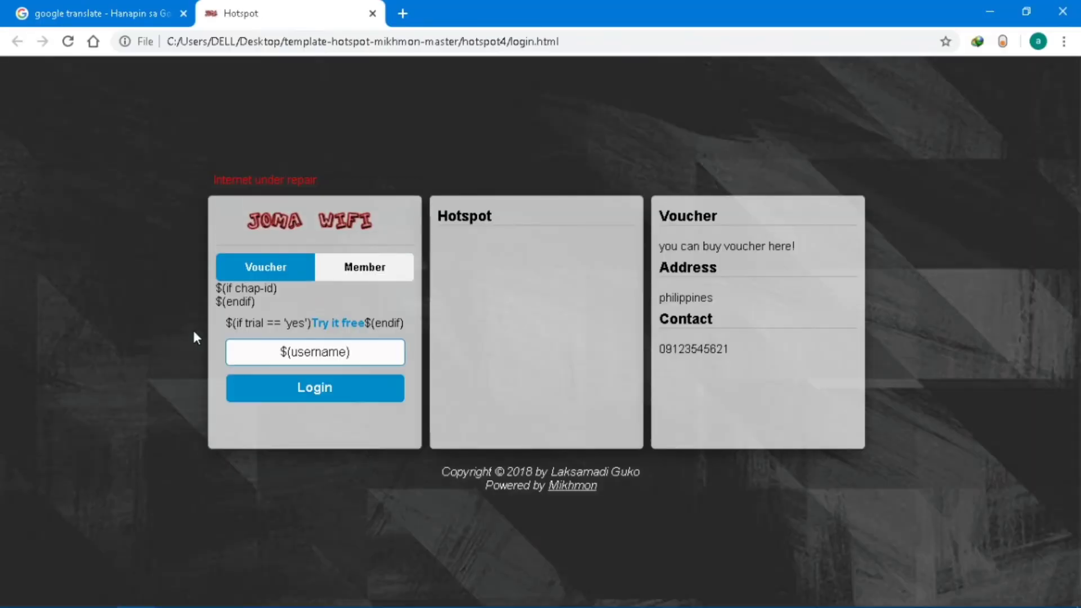